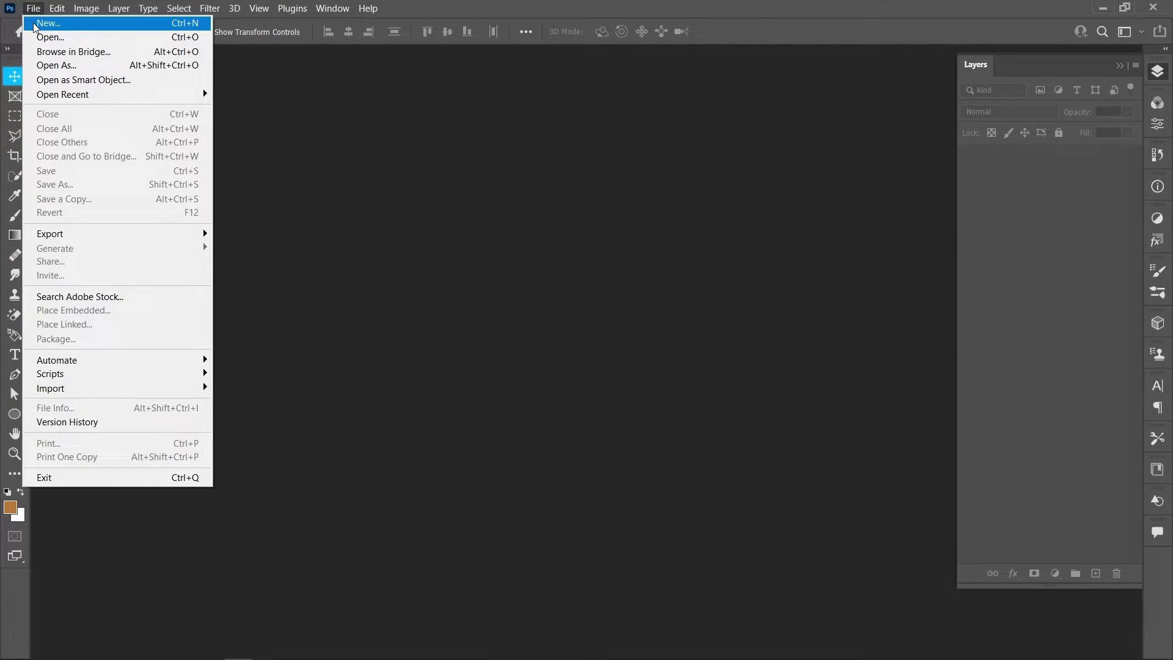
# Step: Create a 1080 x 1080 px document with a white background and draw a circle about 925 px wide on it
pyautogui.click(35, 24)
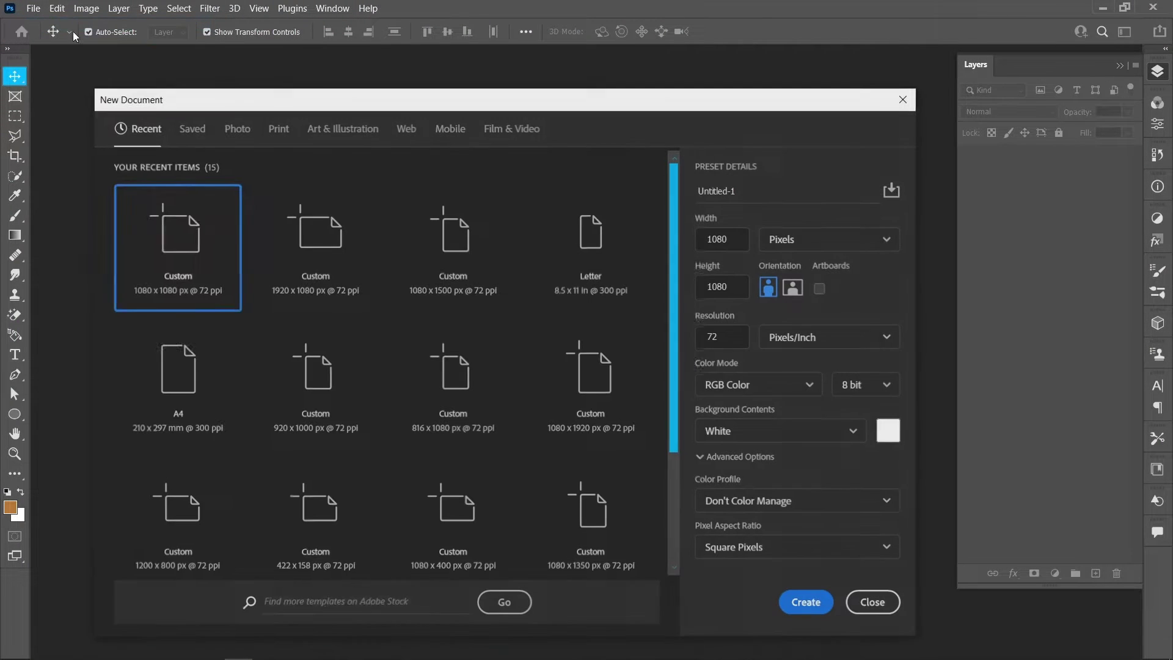
pyautogui.click(806, 601)
pyautogui.click(9, 413)
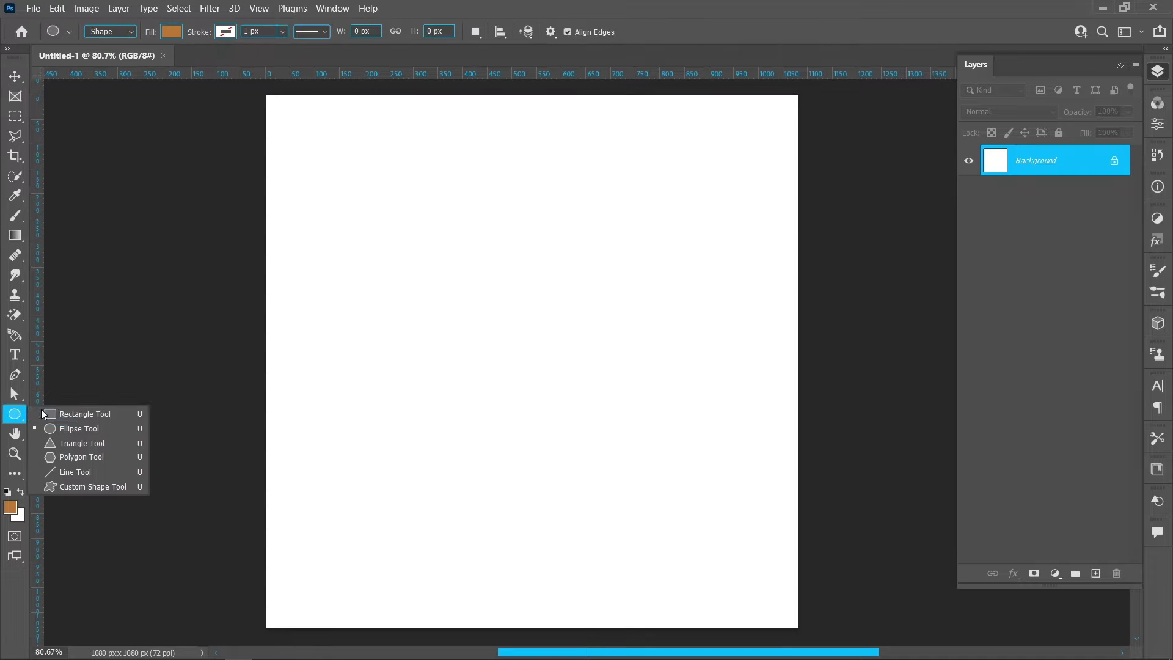
pyautogui.click(117, 435)
pyautogui.moveTo(324, 131); pyautogui.dragTo(781, 586)
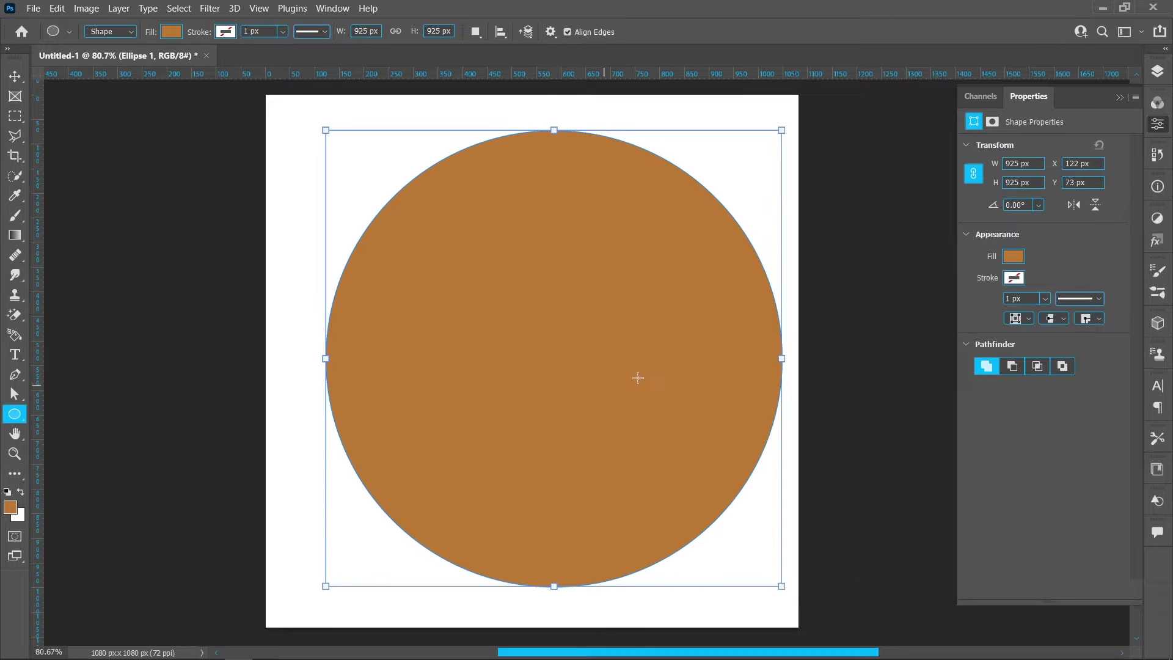
# Step: Fill the circle with black and centre it horizontally and vertically on the canvas
pyautogui.click(1017, 257)
pyautogui.click(989, 337)
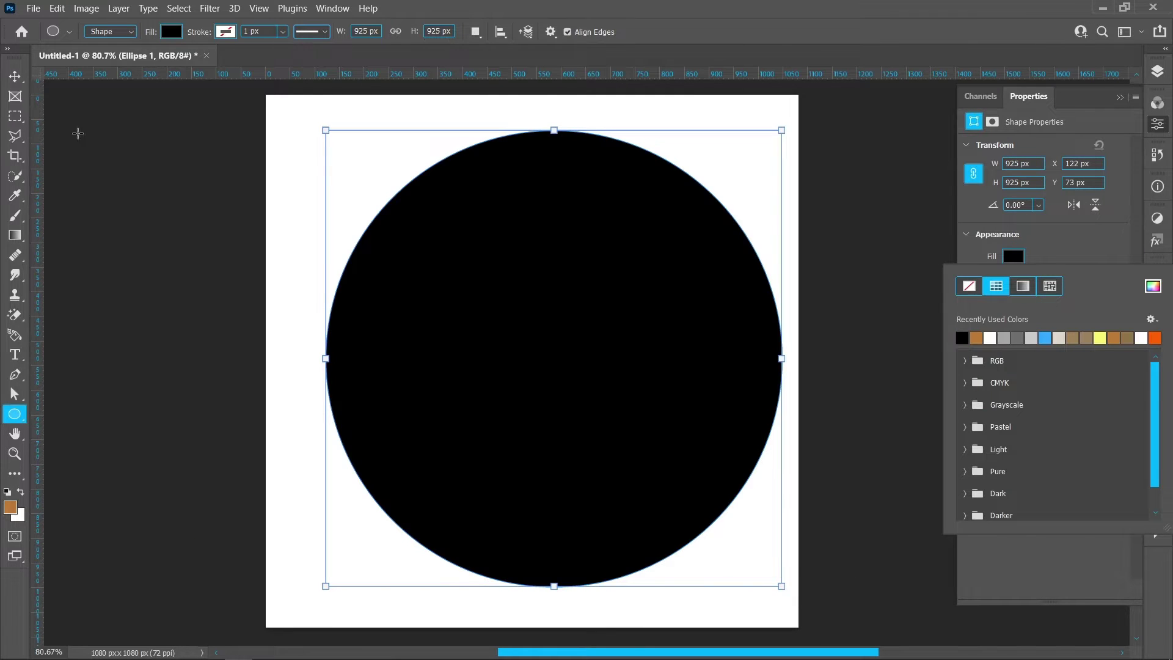
pyautogui.click(15, 76)
pyautogui.click(348, 32)
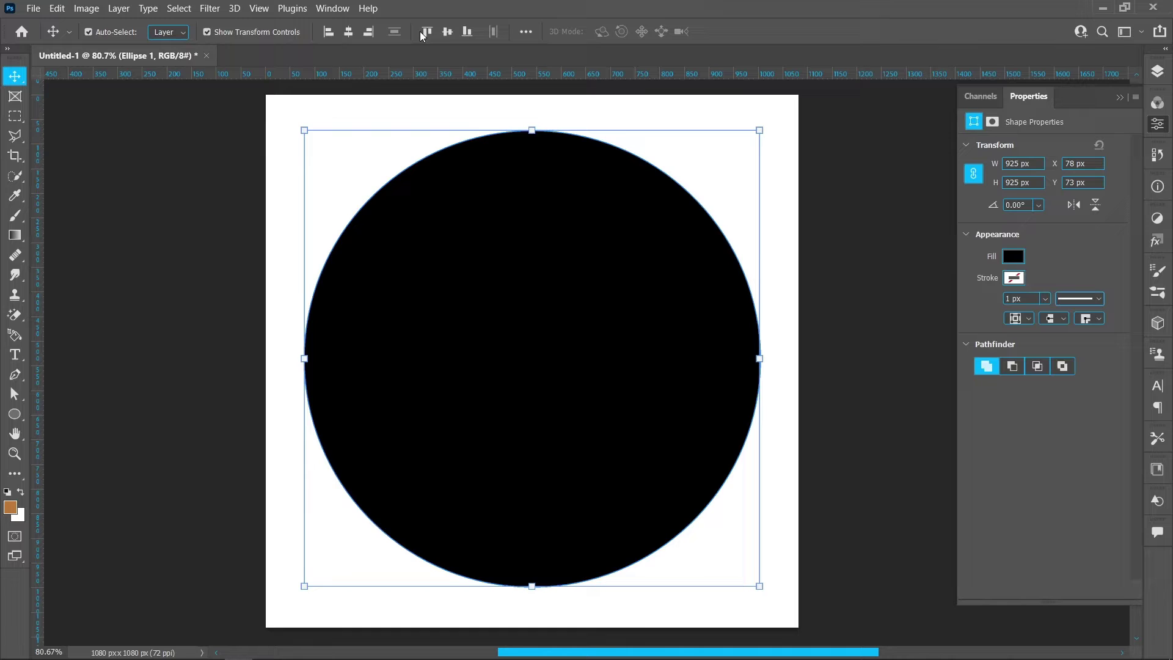
pyautogui.click(447, 31)
pyautogui.click(854, 254)
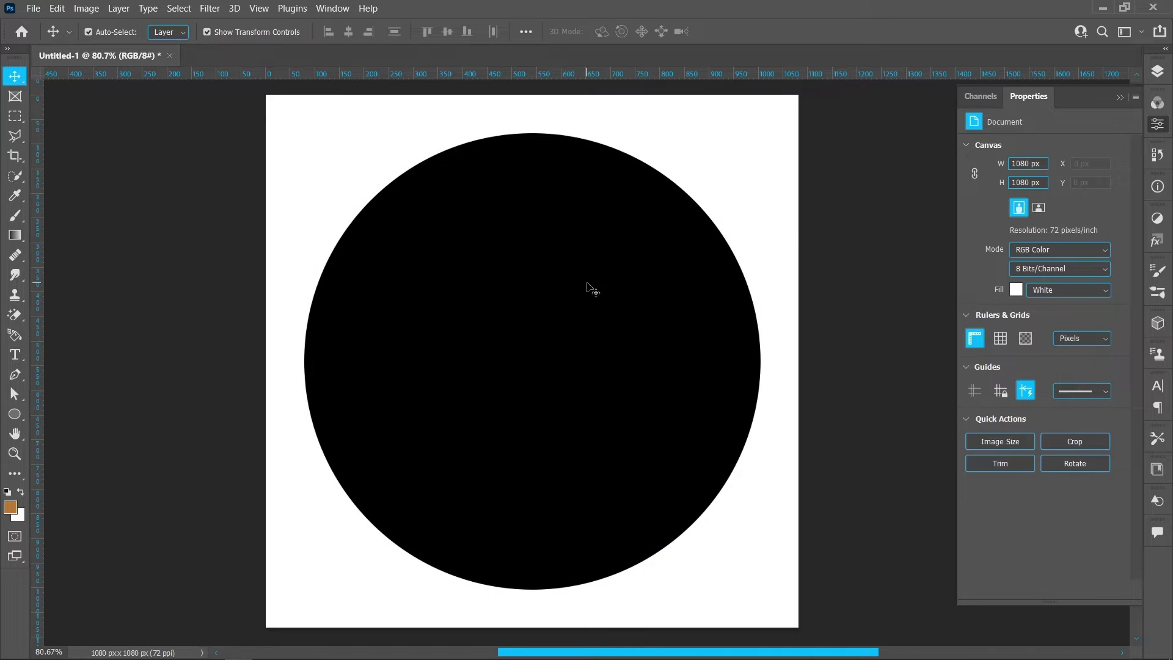
# Step: Rasterize the Ellipse 1 shape layer
pyautogui.click(1156, 71)
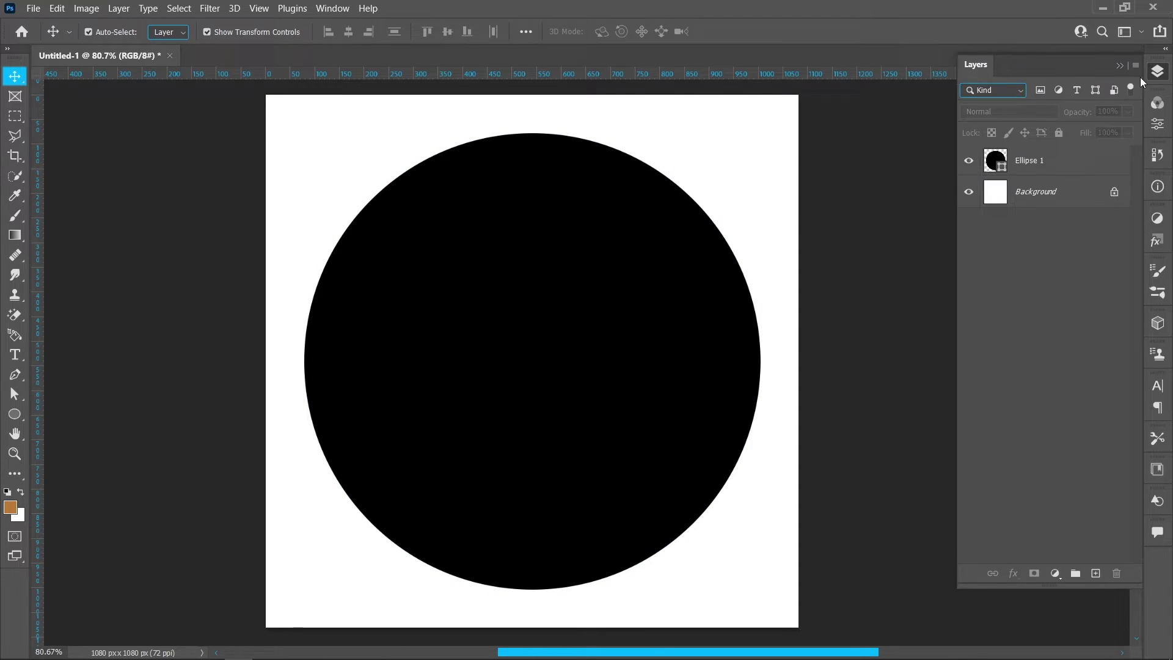
pyautogui.rightClick(1053, 168)
pyautogui.click(918, 250)
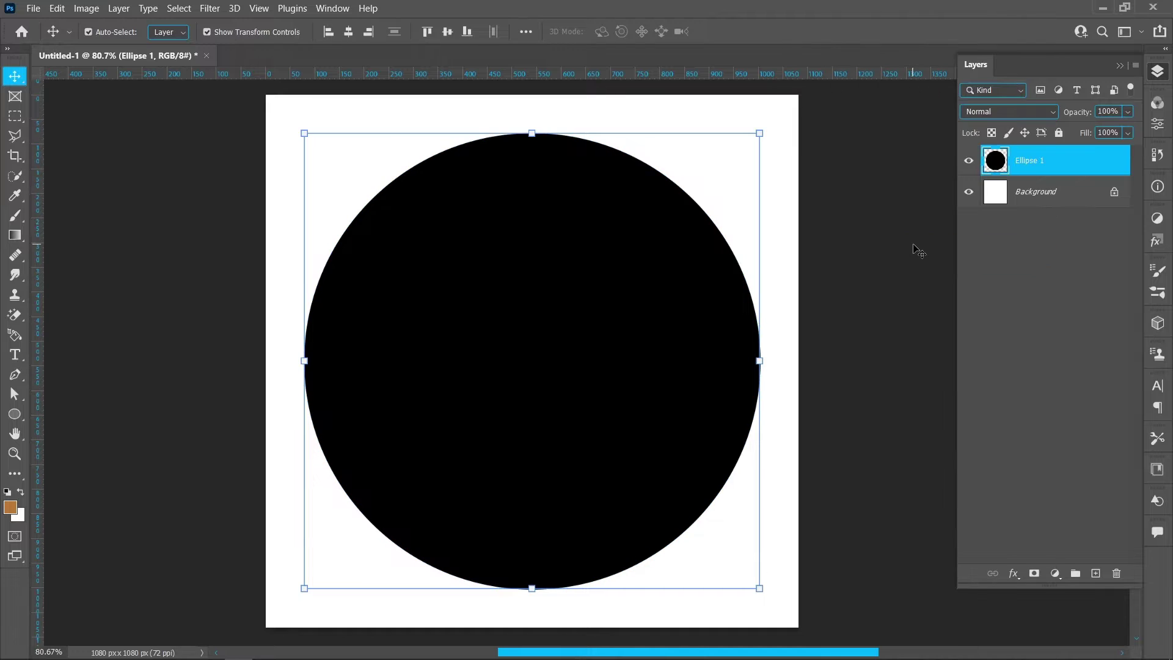
# Step: Choose the Brush tool and set the brush size to 20 px
pyautogui.click(14, 216)
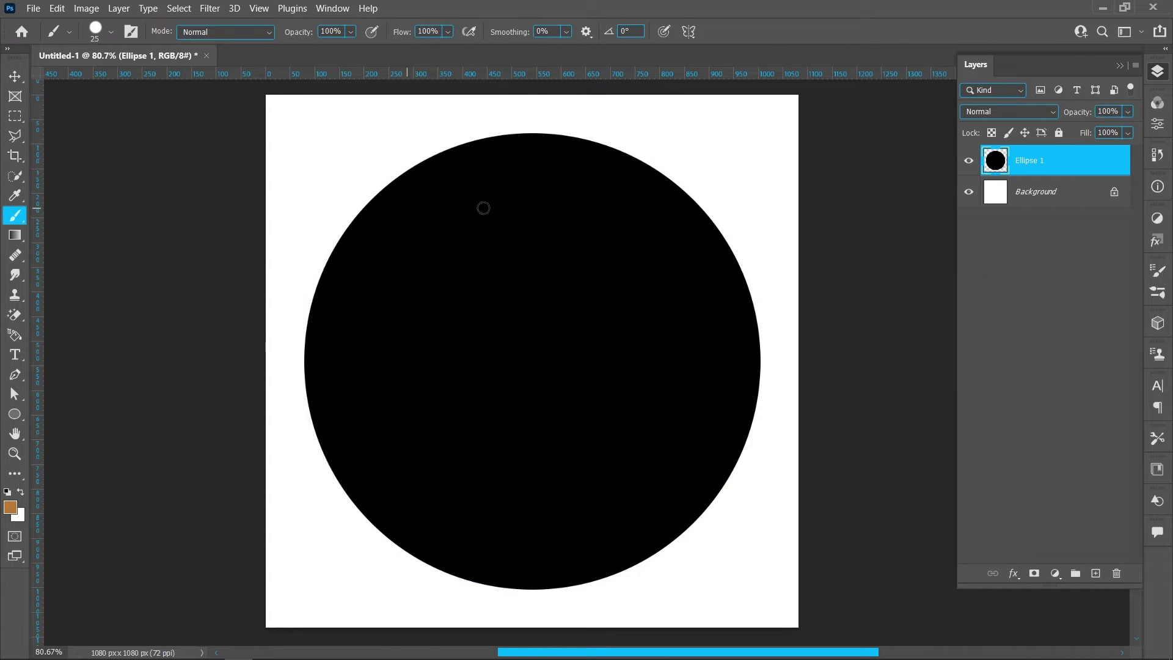
pyautogui.click(112, 31)
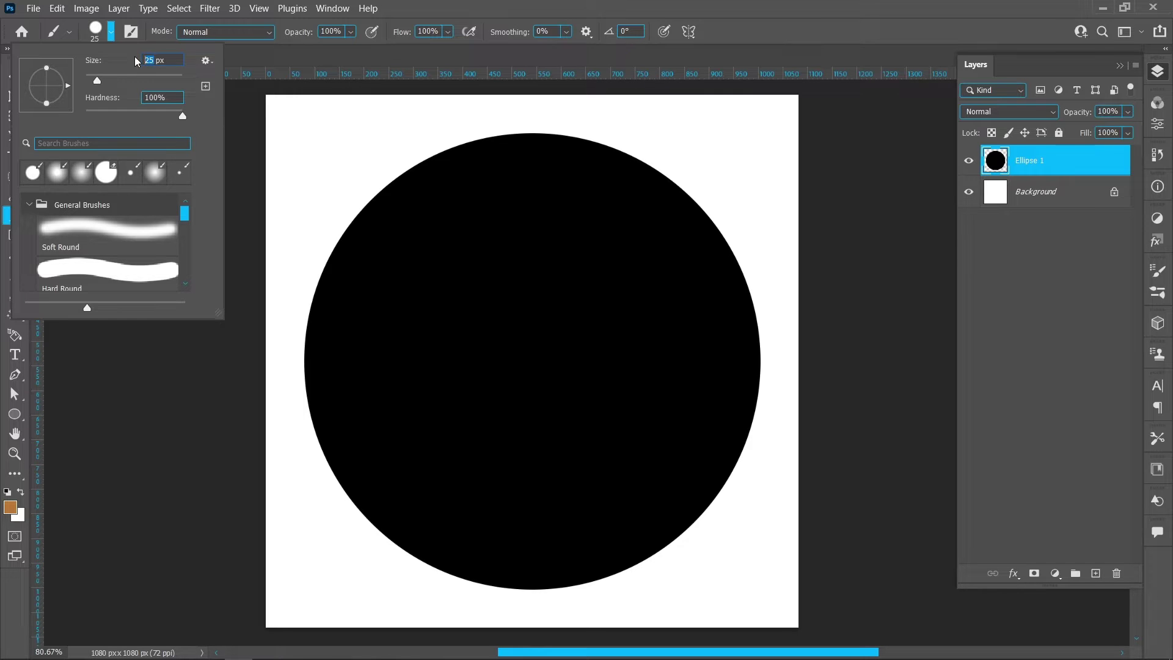
pyautogui.press('Return')
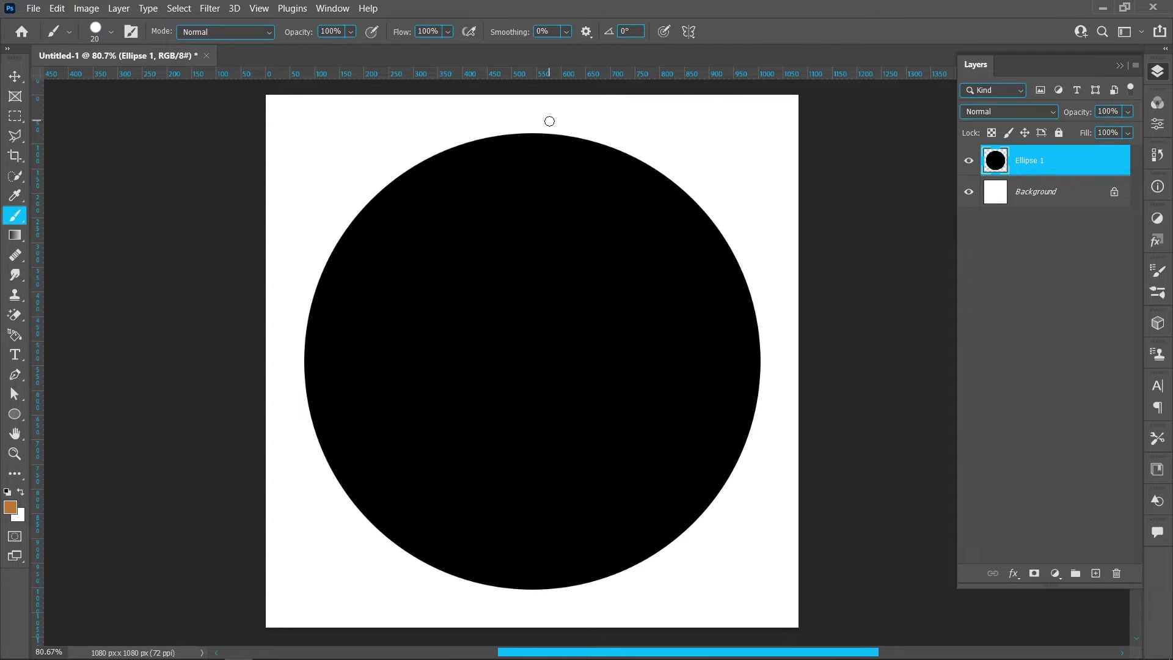
# Step: Set up Mandala symmetry with a segment count of 8 and enlarge its guides to reach just beyond the circle's edge
pyautogui.click(689, 31)
pyautogui.click(715, 207)
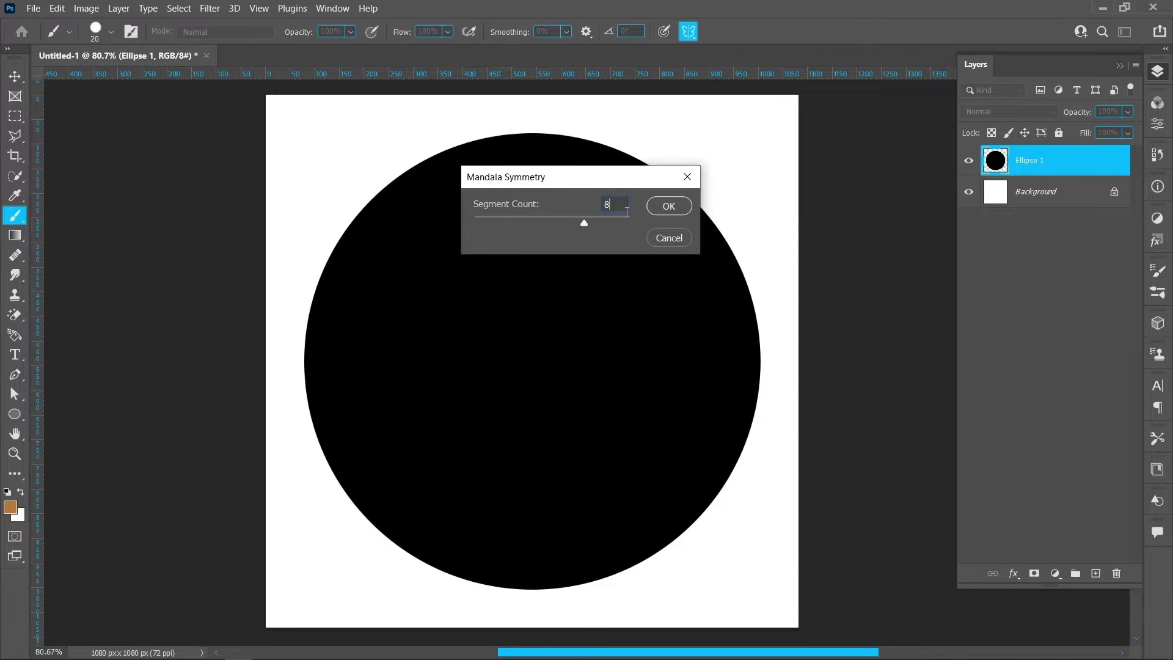
pyautogui.press('Return')
pyautogui.moveTo(534, 152); pyautogui.dragTo(534, 121)
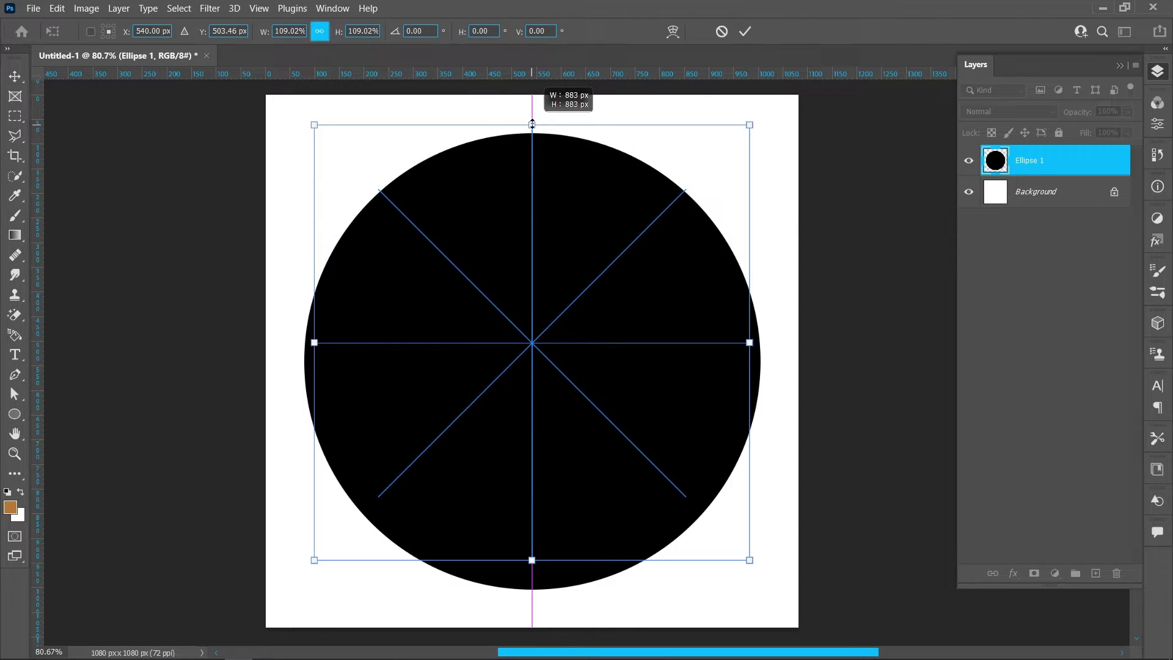
pyautogui.moveTo(531, 560); pyautogui.dragTo(536, 597)
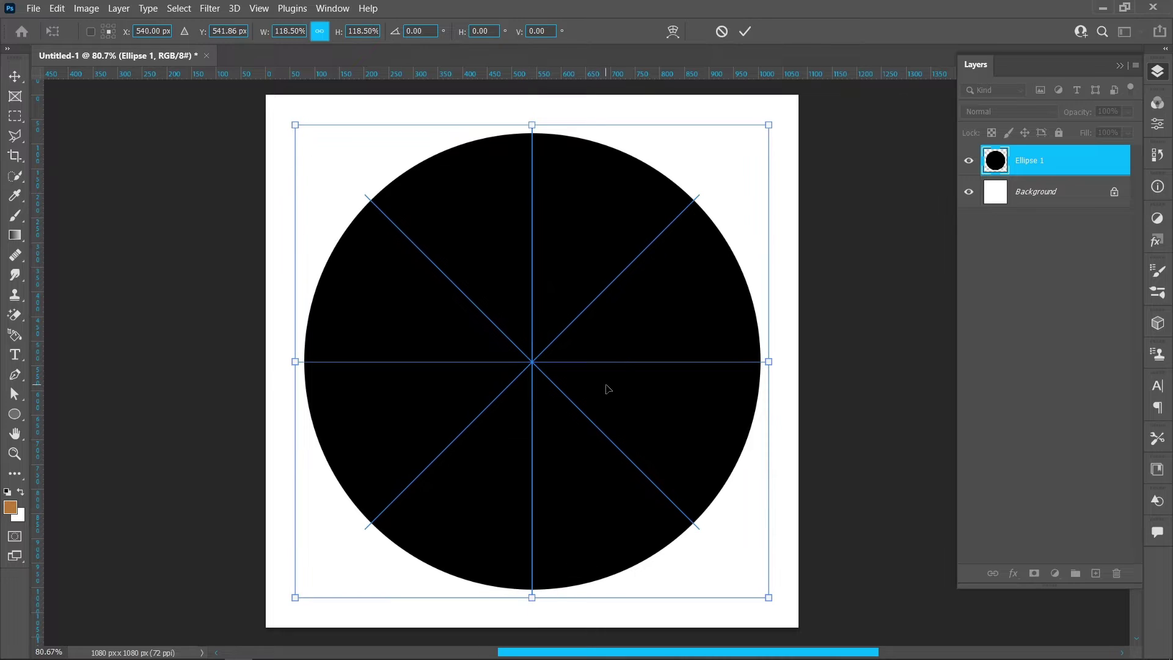
pyautogui.click(744, 31)
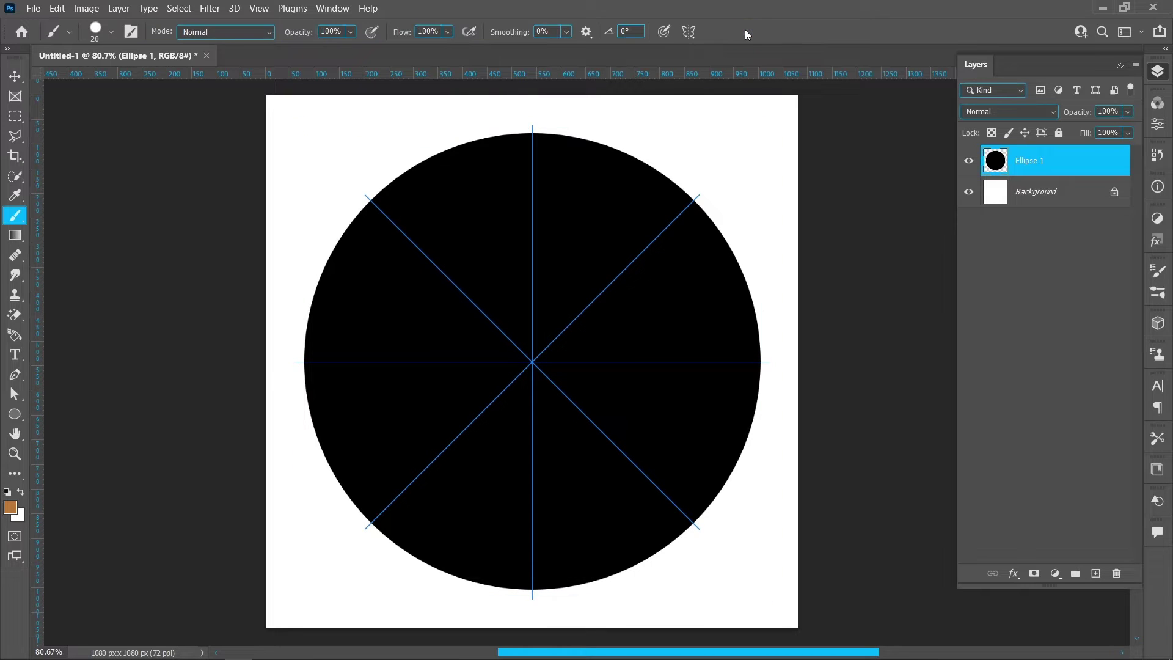
# Step: On a new layer, paint straight spokes from beyond the circle's edge to its centre along the symmetry guides
pyautogui.click(1097, 573)
pyautogui.click(531, 122)
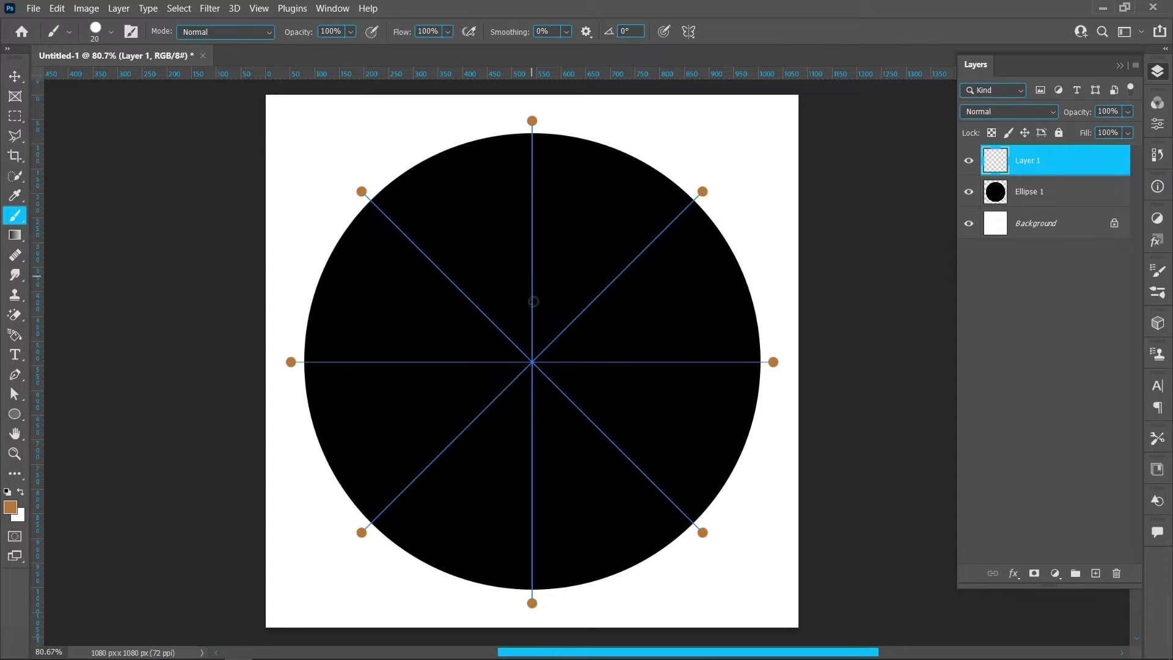
pyautogui.keyDown('shift'); pyautogui.click(532, 361); pyautogui.keyUp('shift')
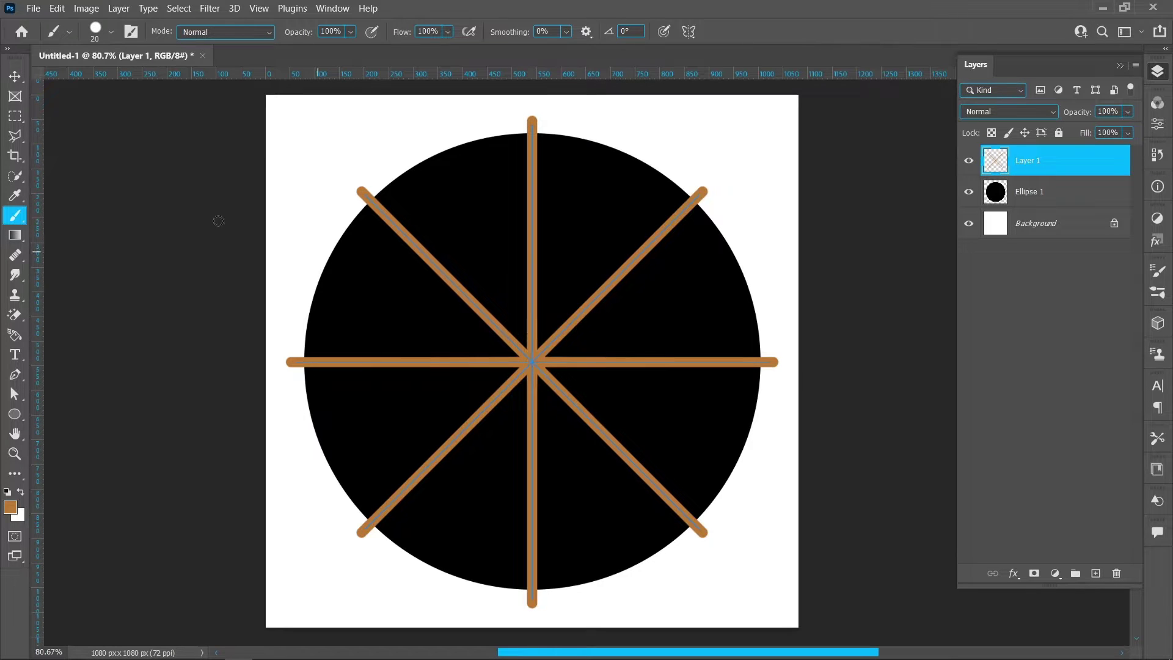
# Step: Load the painted spokes' pixels as a selection and delete the spoke layer
pyautogui.press('v')
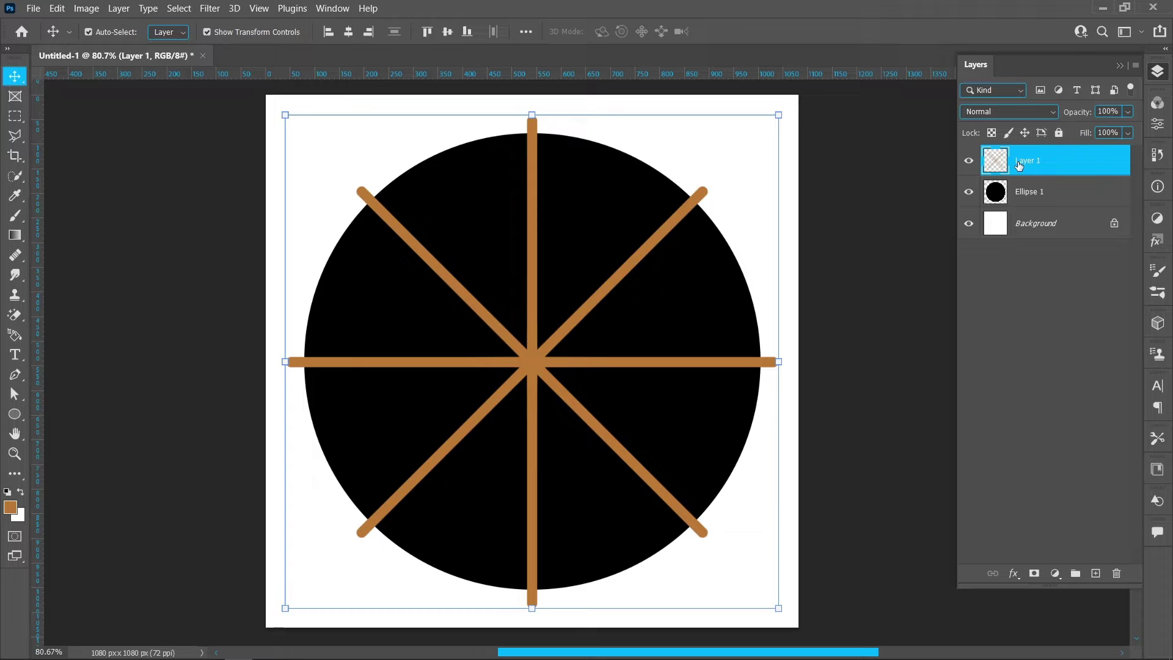
pyautogui.rightClick(994, 160)
pyautogui.click(1053, 199)
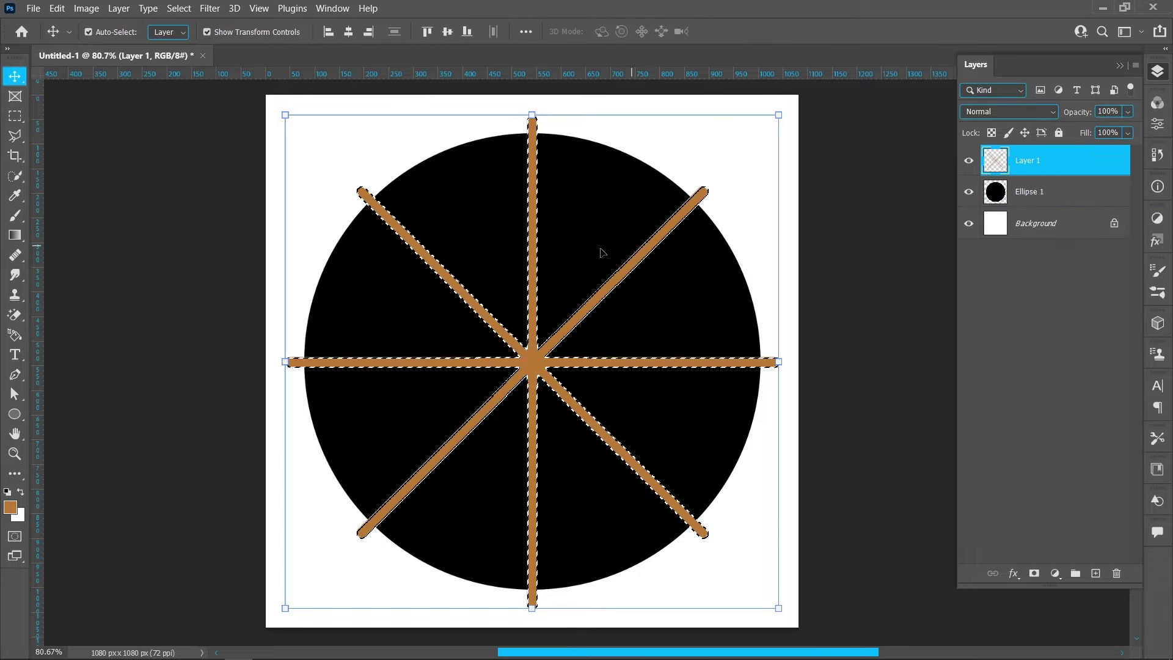
pyautogui.click(1114, 574)
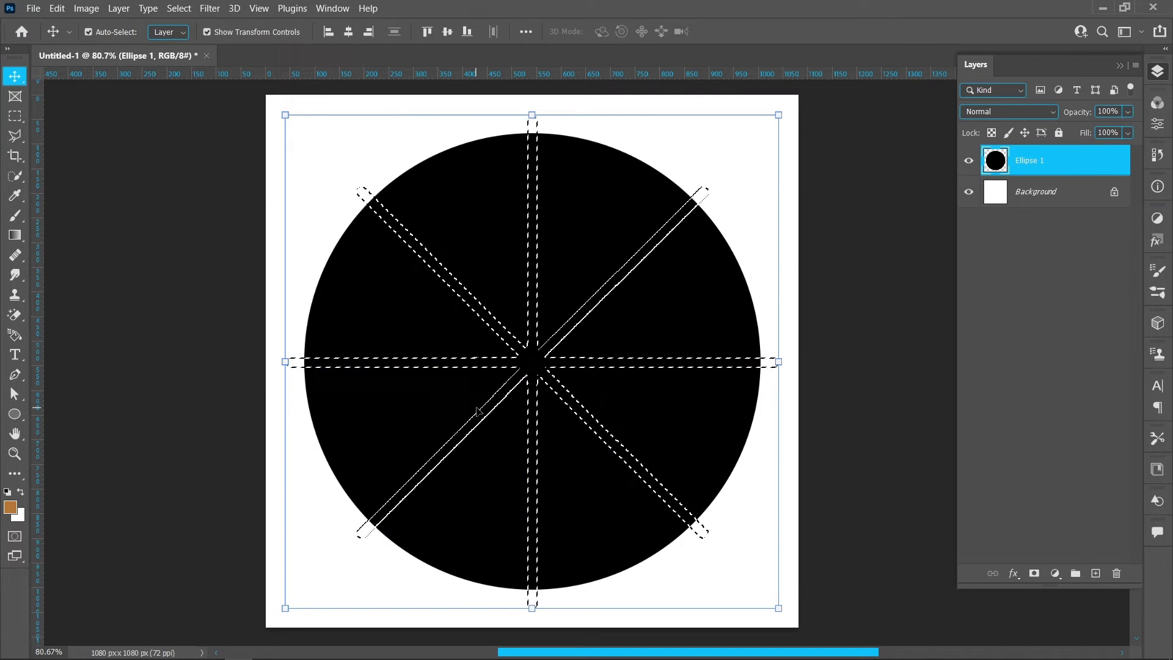
# Step: Cut the selected spoke shapes out of the black circle and deselect
pyautogui.press('Delete')
pyautogui.click(178, 8)
pyautogui.click(187, 35)
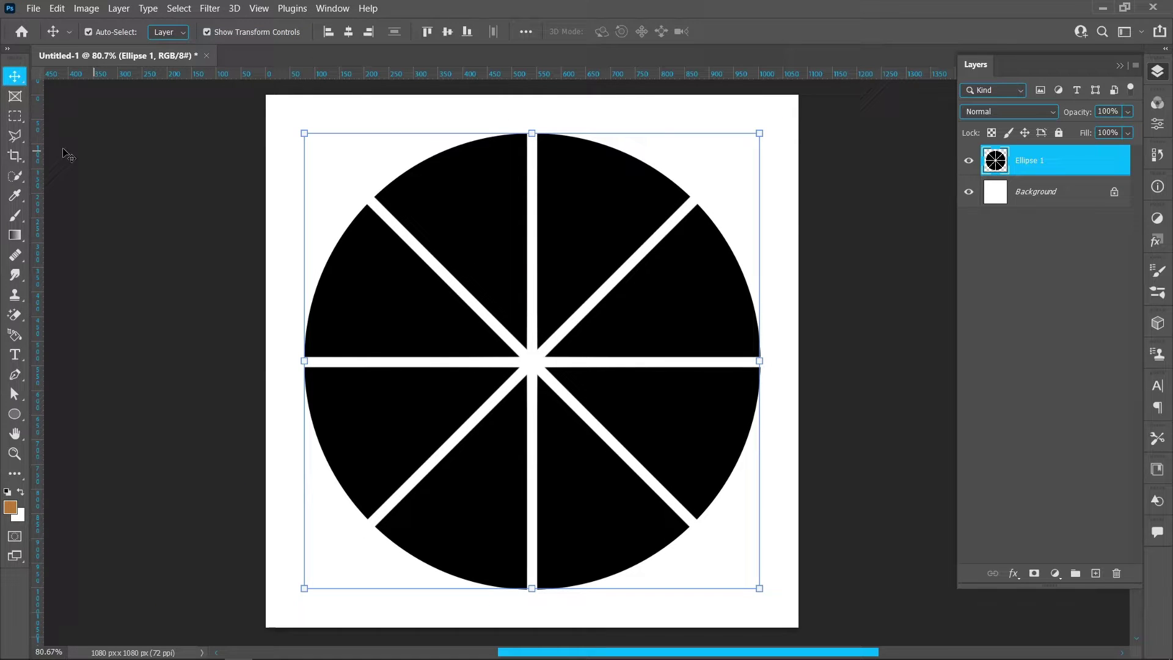
# Step: Outline the wedge just right of the vertical gap at the top with the Polygonal Lasso and copy it to a new layer
pyautogui.click(15, 136)
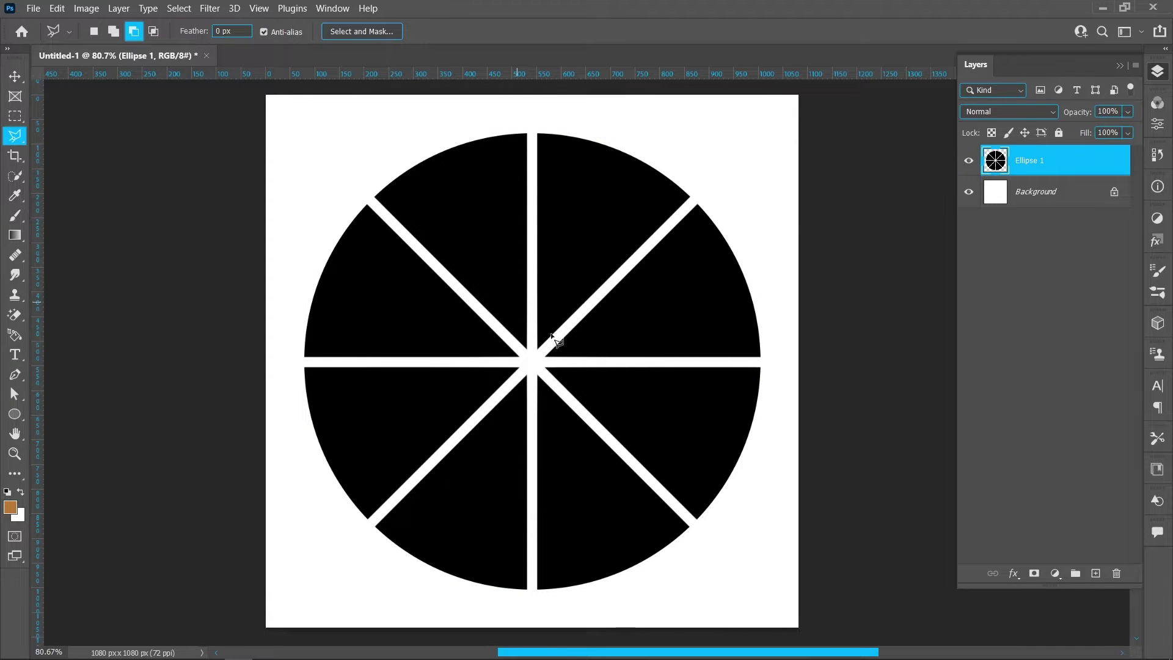
pyautogui.click(532, 360)
pyautogui.press('alt')
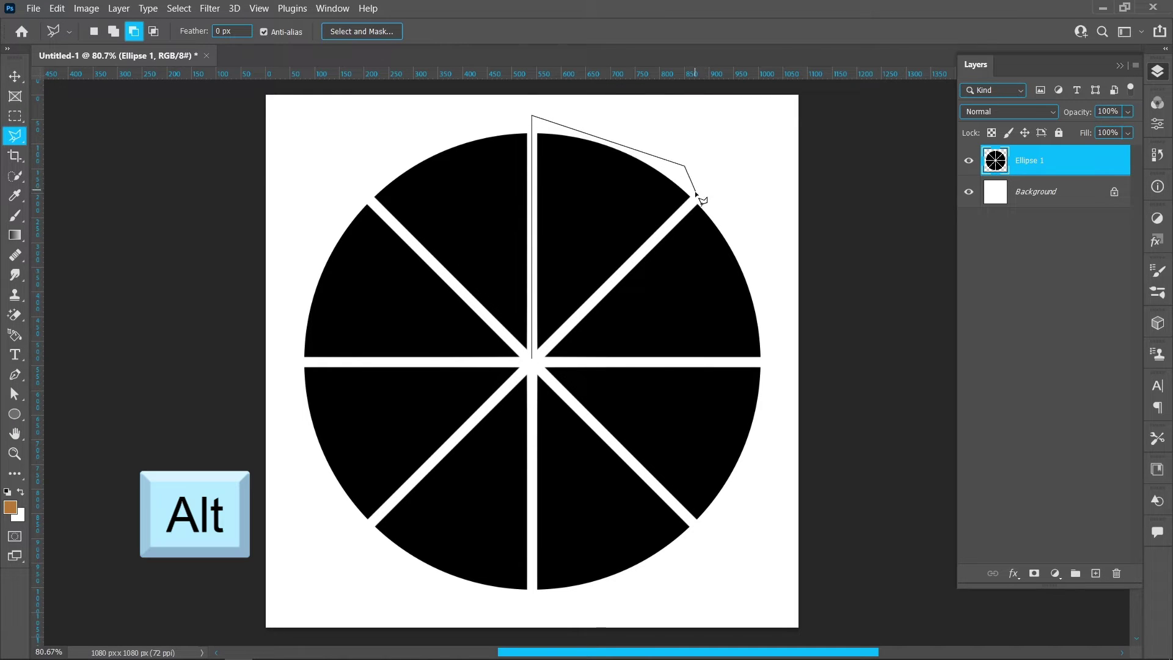
pyautogui.click(532, 360)
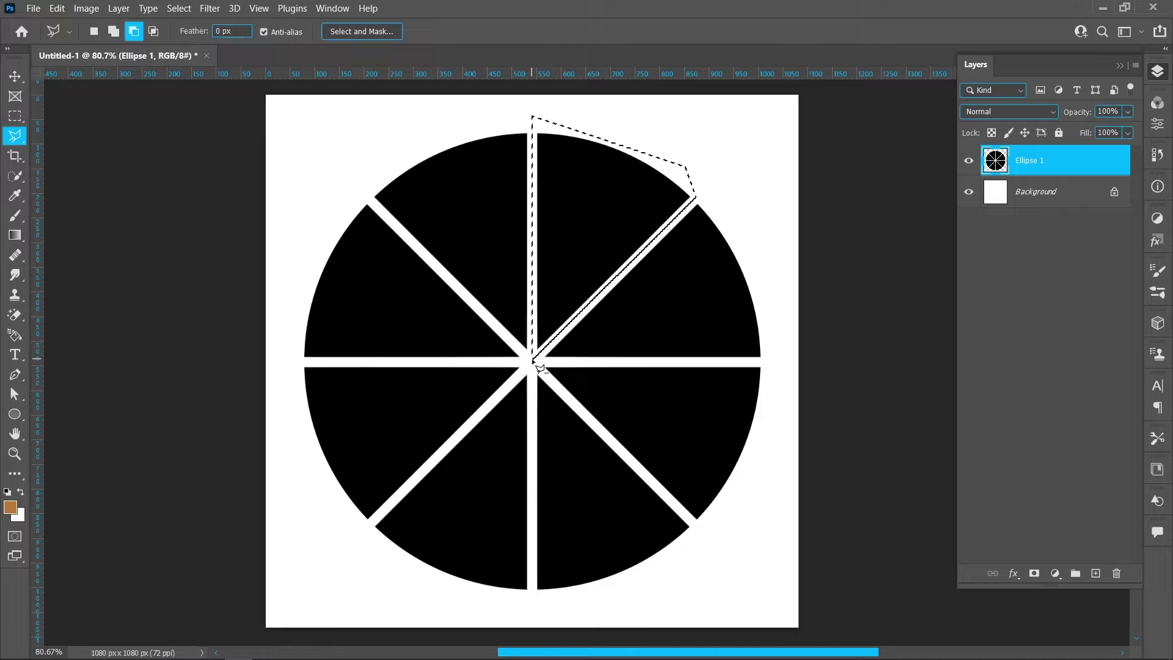
pyautogui.rightClick(574, 268)
pyautogui.click(611, 349)
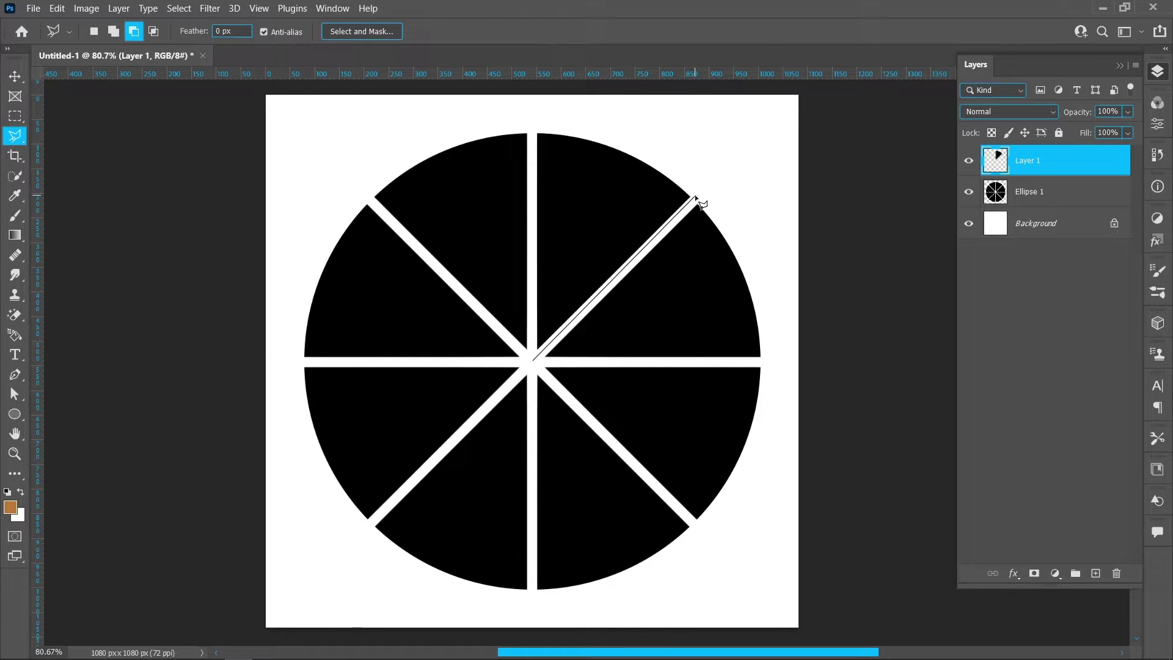
# Step: Outline the wedge above the horizontal gap on the circle's right side and copy it from Ellipse 1 to a new layer
pyautogui.click(771, 364)
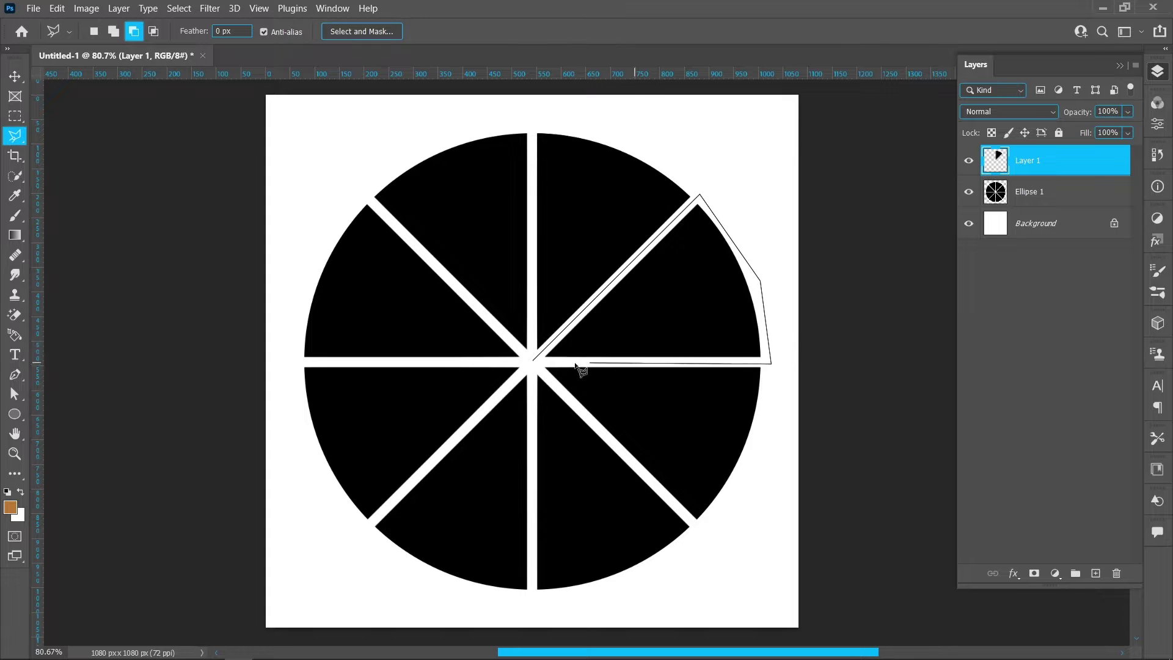
pyautogui.click(533, 360)
pyautogui.click(1020, 201)
pyautogui.rightClick(672, 292)
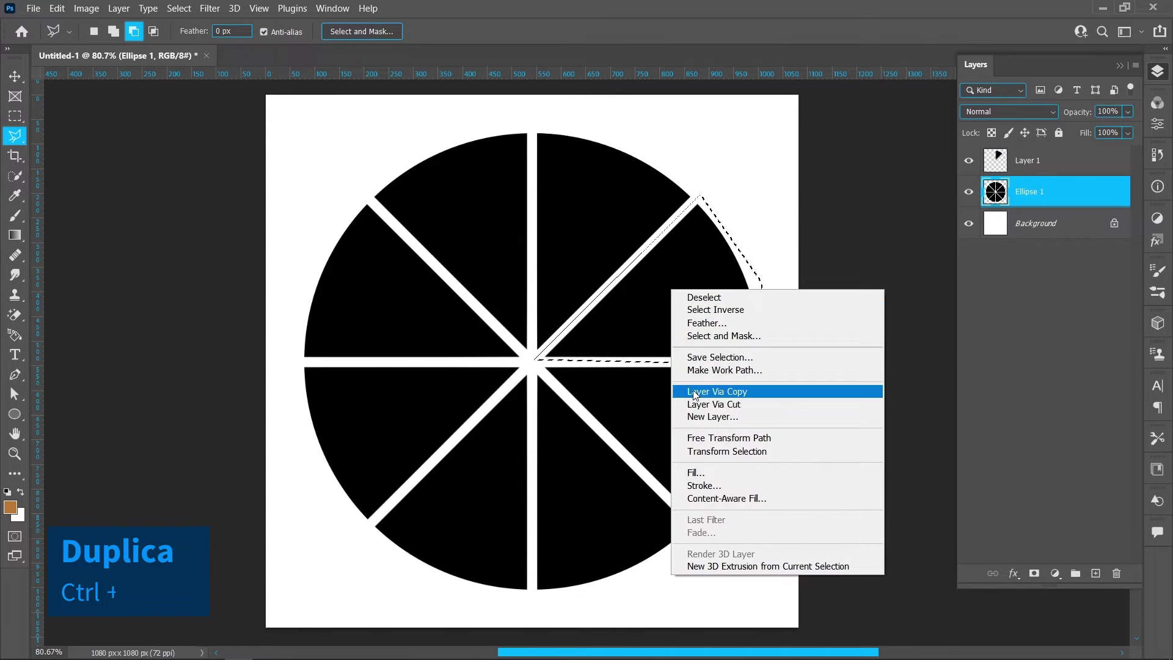
pyautogui.click(726, 387)
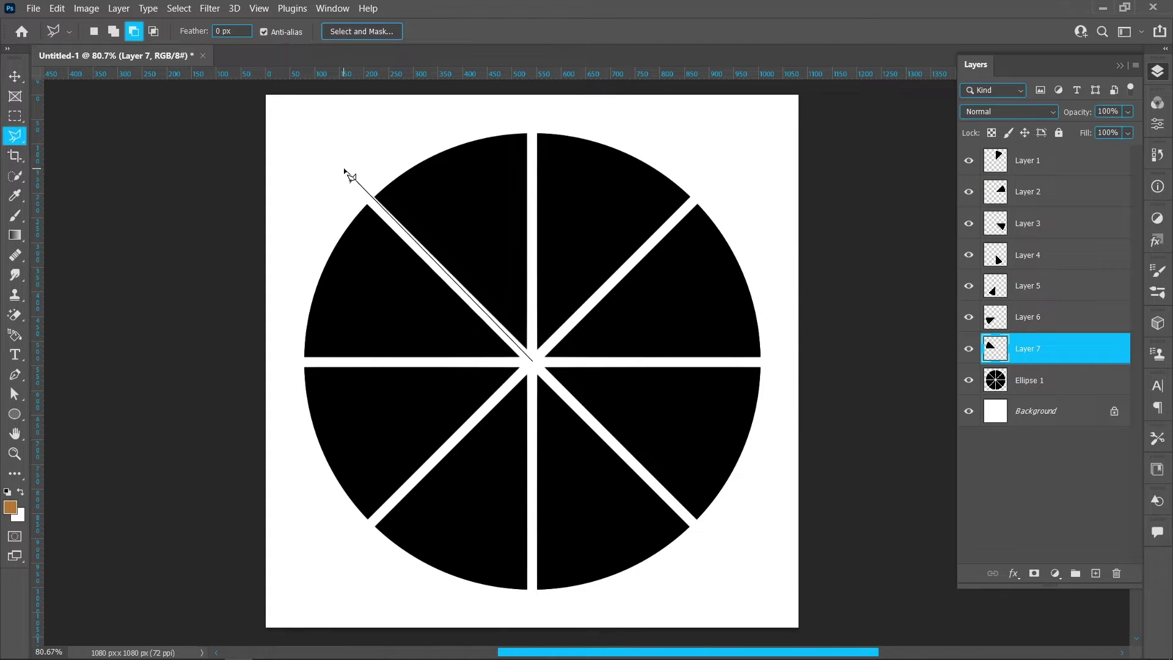
# Step: Outline the wedge just left of the vertical gap at the top and copy it from Ellipse 1 to its own layer
pyautogui.click(345, 173)
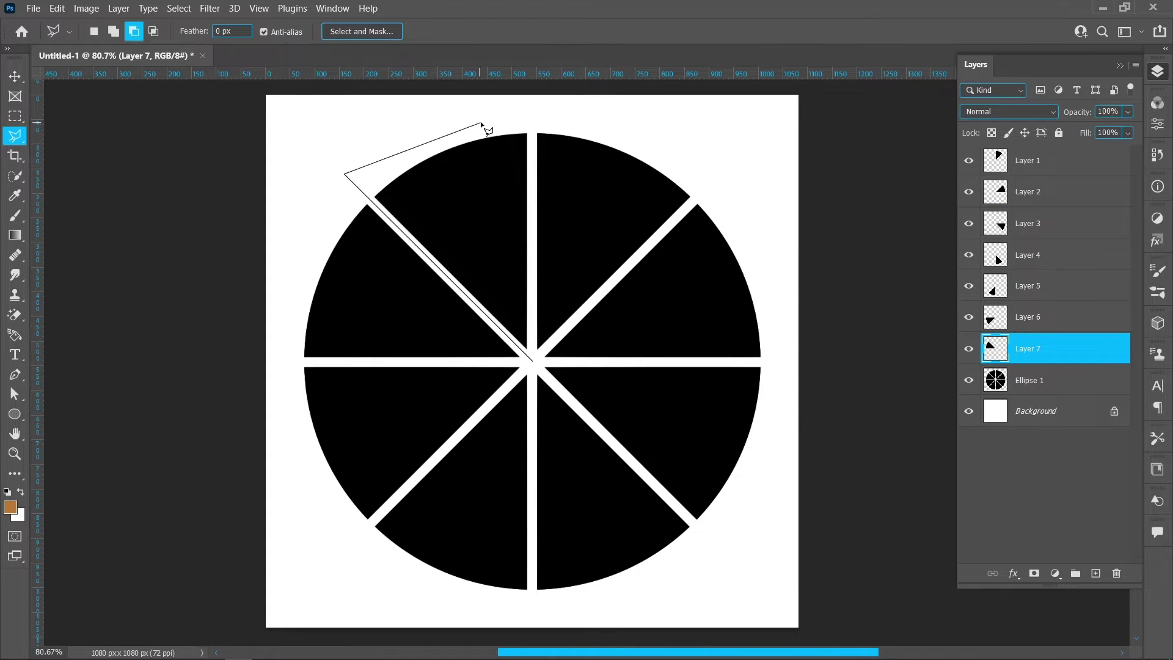
pyautogui.click(530, 333)
pyautogui.hotkey('ctrl', 'j')
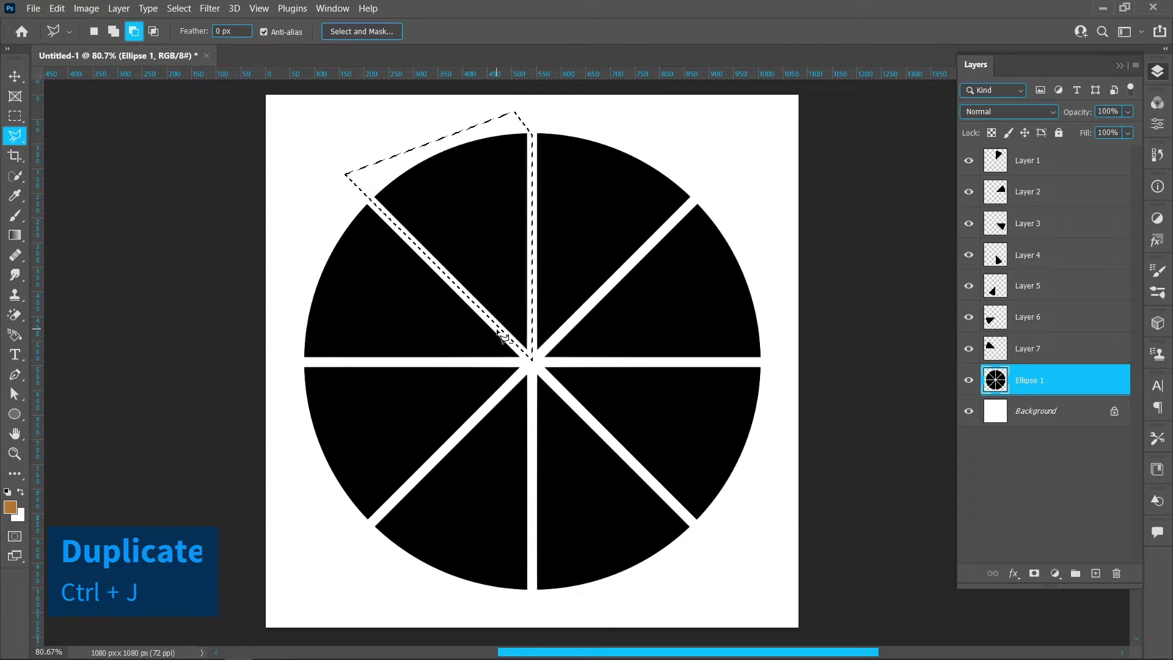
# Step: Delete the original Ellipse 1 layer, keeping the eight separate wedge layers
pyautogui.click(1068, 415)
pyautogui.press('Delete')
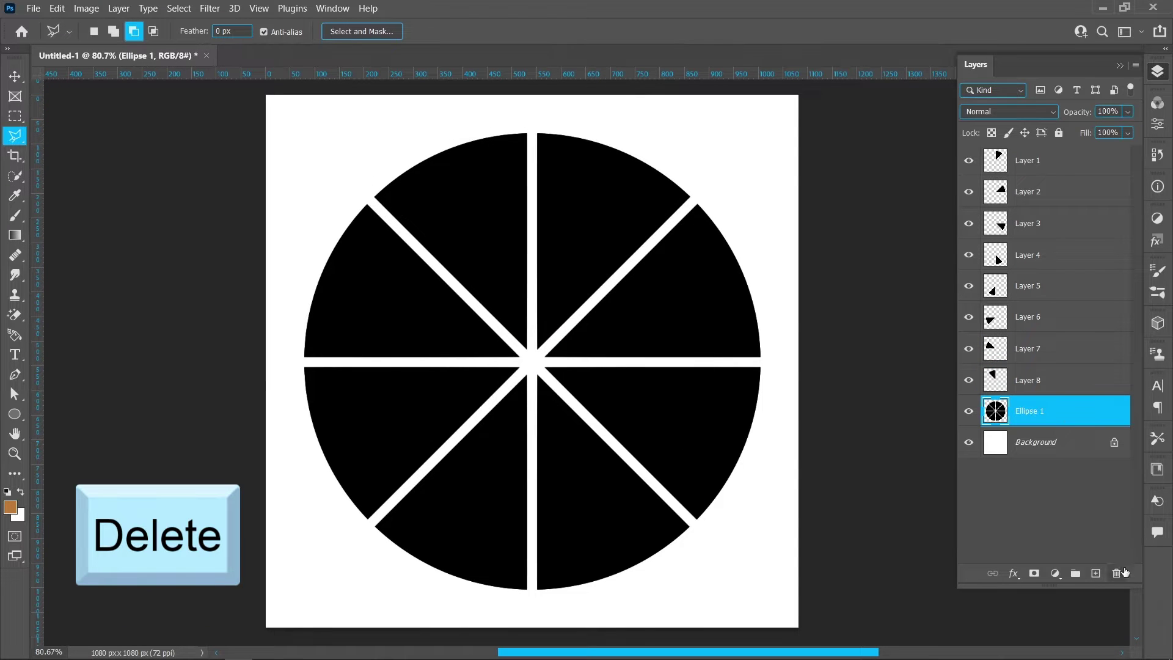
pyautogui.click(1119, 573)
# Step: Enlarge the wedge above the horizontal gap on the right outward until it nearly reaches the canvas edge
pyautogui.click(15, 76)
pyautogui.click(702, 281)
pyautogui.hotkey('ctrl', 't')
pyautogui.moveTo(759, 204); pyautogui.dragTo(793, 174)
pyautogui.press('Return')
# Step: Enlarge the wedge above the horizontal gap on the left outward to match the enlarged wedge on the right
pyautogui.click(361, 287)
pyautogui.hotkey('ctrl', 't')
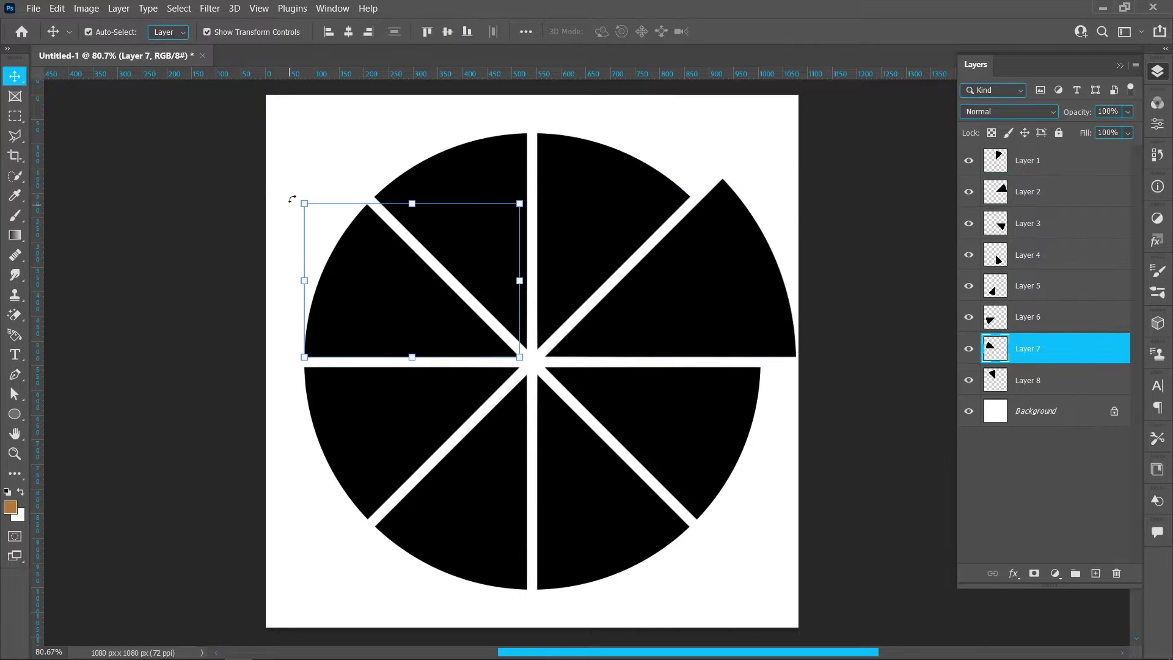
pyautogui.moveTo(297, 193); pyautogui.dragTo(270, 177)
pyautogui.click(754, 37)
pyautogui.click(736, 122)
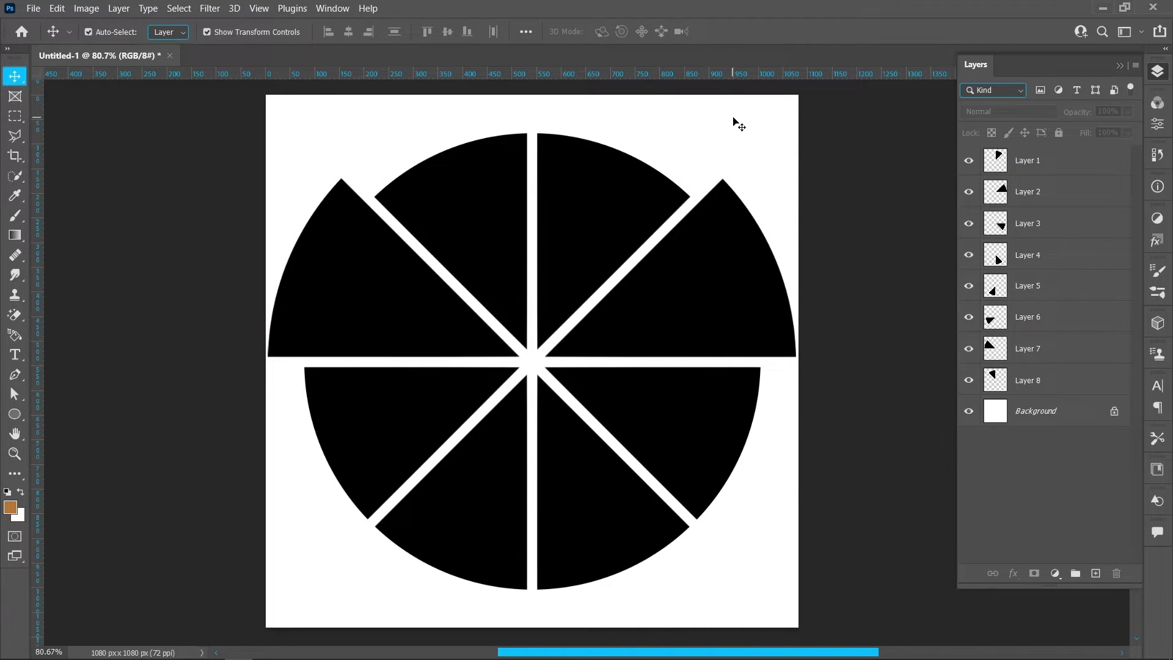
# Step: Scale all eight wedges together to about 66% and centre them horizontally in the upper part of the canvas
pyautogui.moveTo(293, 126); pyautogui.dragTo(705, 326)
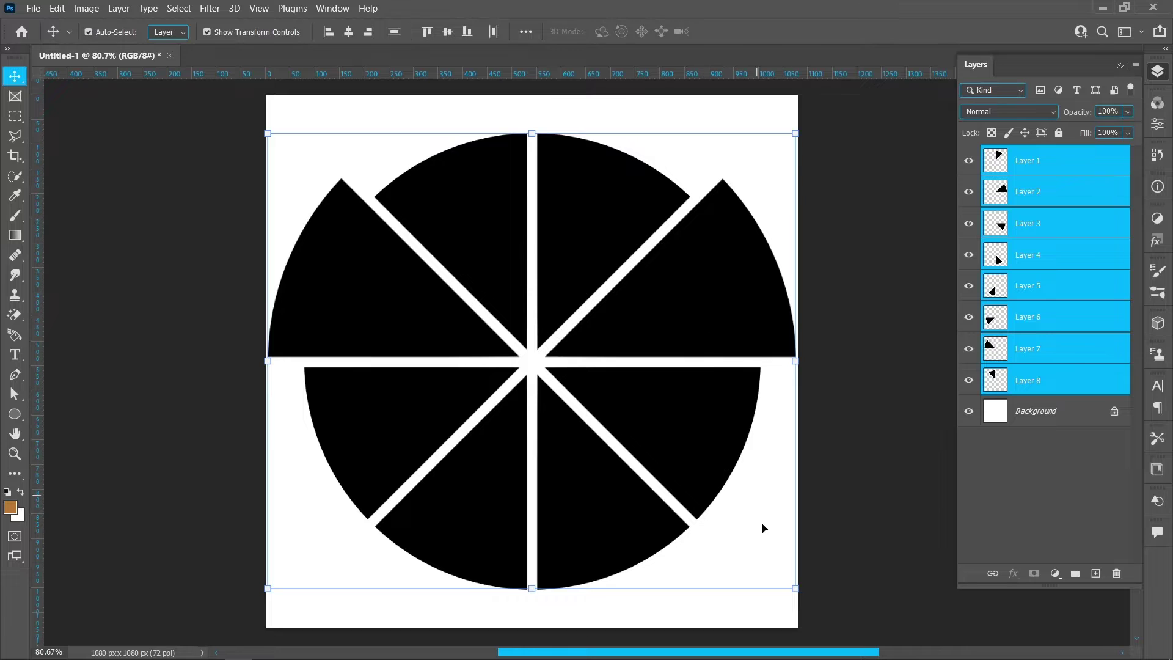
pyautogui.hotkey('ctrl', 't')
pyautogui.moveTo(794, 588); pyautogui.dragTo(628, 421)
pyautogui.moveTo(485, 363); pyautogui.dragTo(574, 364)
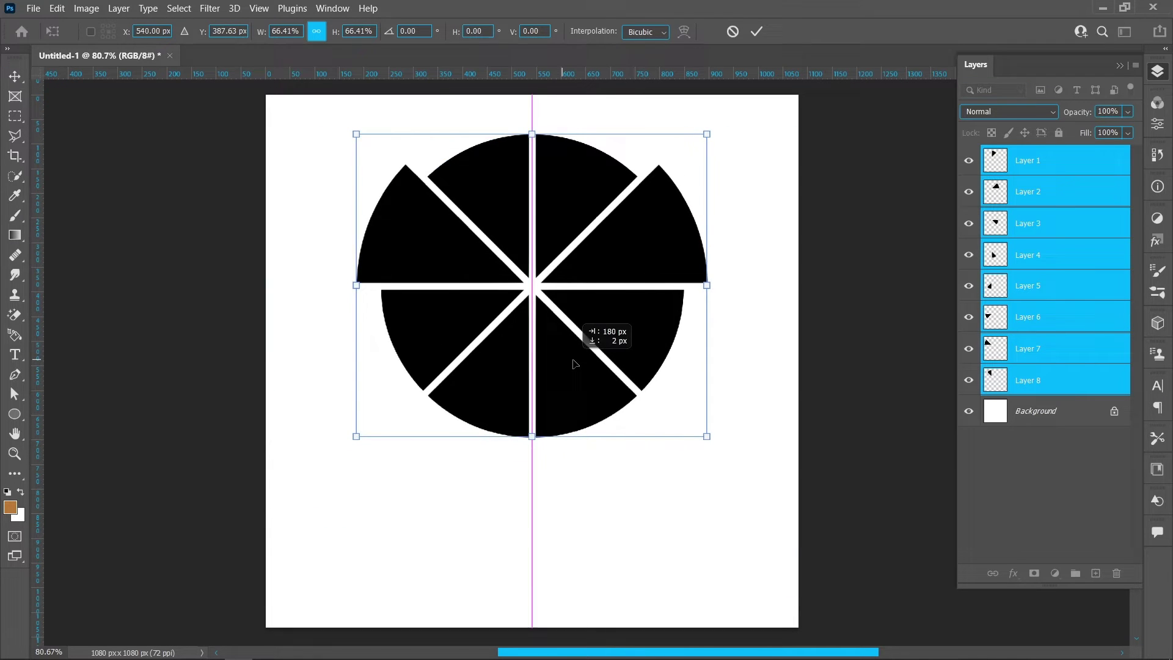
pyautogui.press('Return')
pyautogui.click(764, 183)
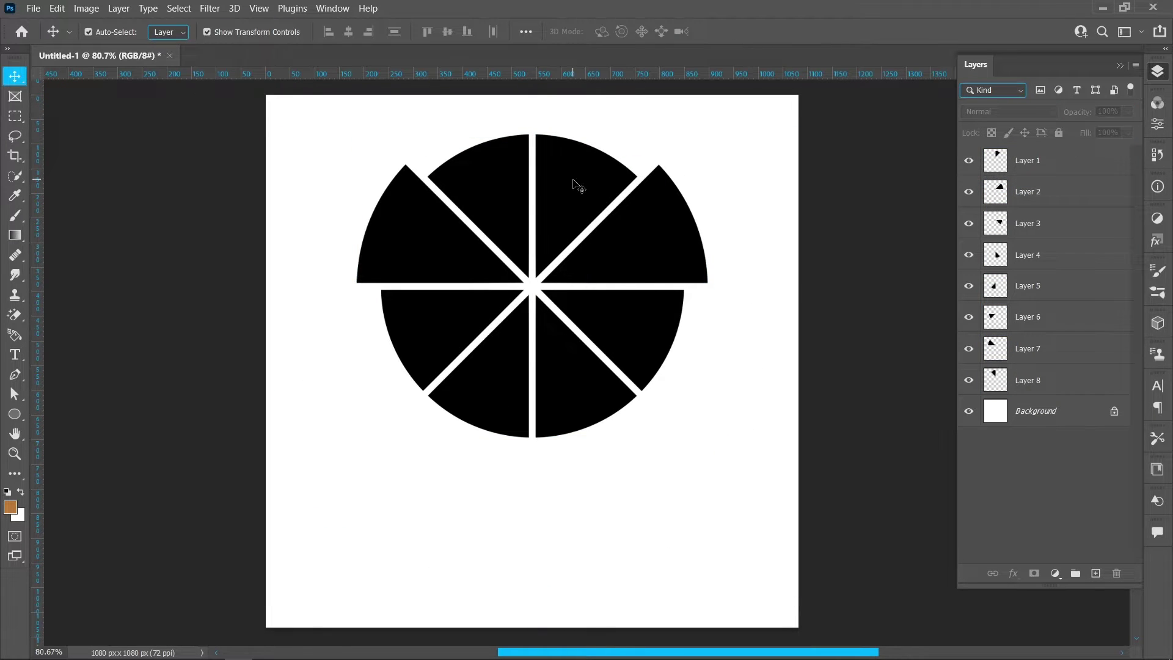
# Step: Place the Dhoni thala image embedded above Layer 1 and scale it to about 32% over the upper-right wedge beside the vertical gap
pyautogui.click(577, 186)
pyautogui.click(33, 8)
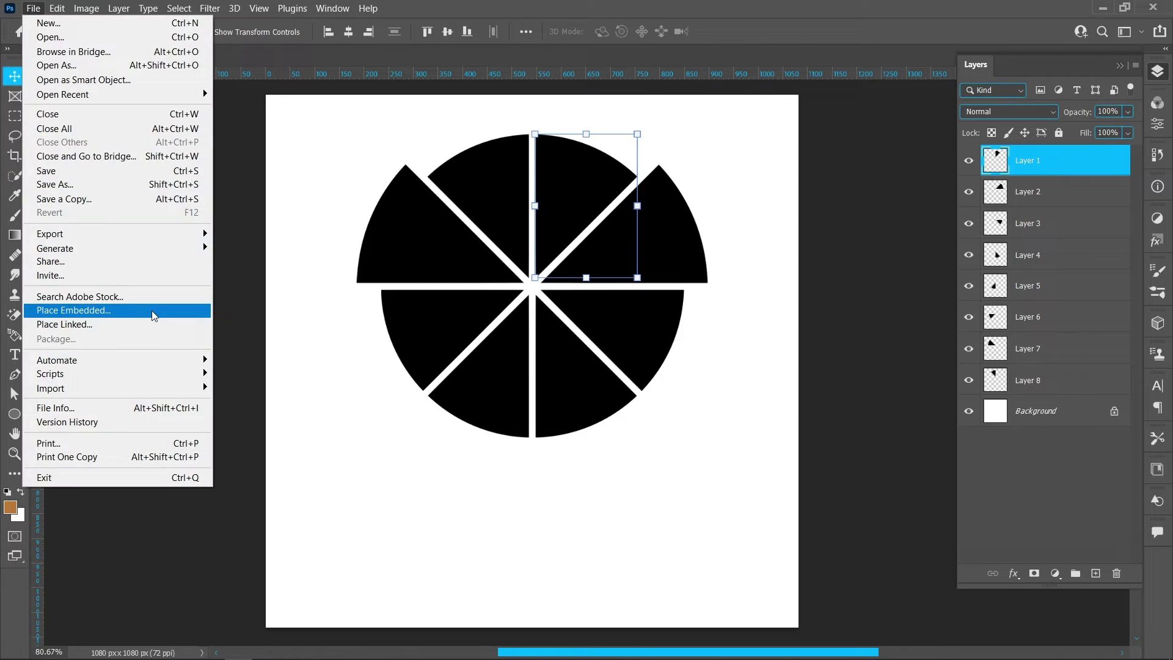
pyautogui.click(67, 307)
pyautogui.click(1043, 636)
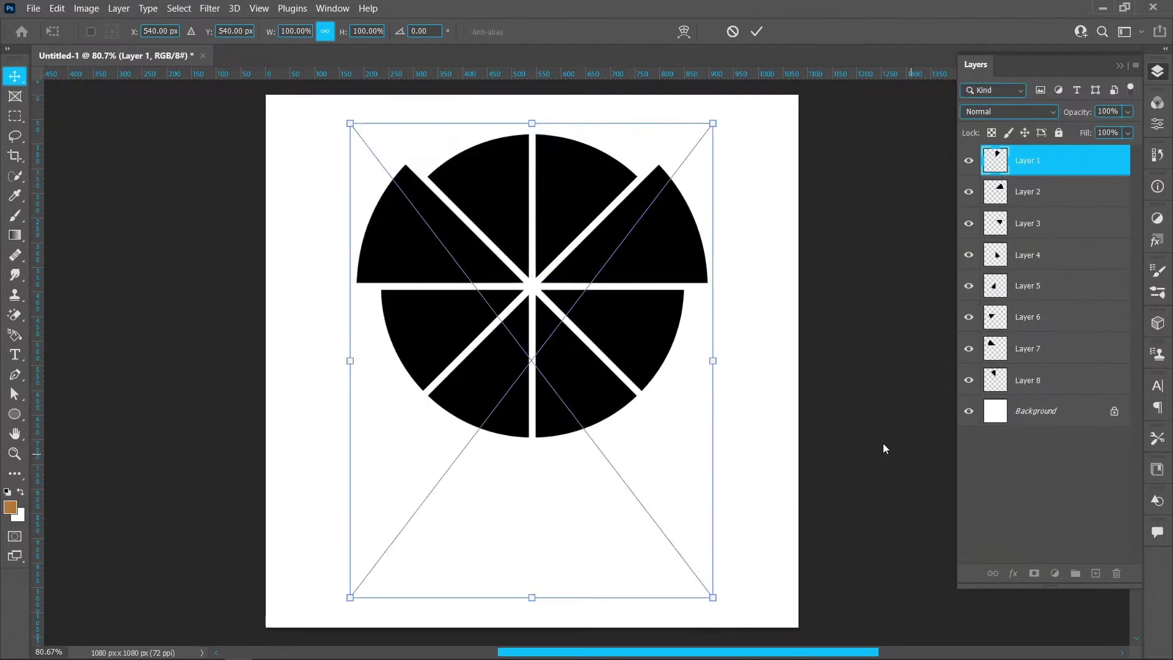
pyautogui.moveTo(352, 598); pyautogui.dragTo(554, 333)
pyautogui.moveTo(635, 297); pyautogui.dragTo(571, 281)
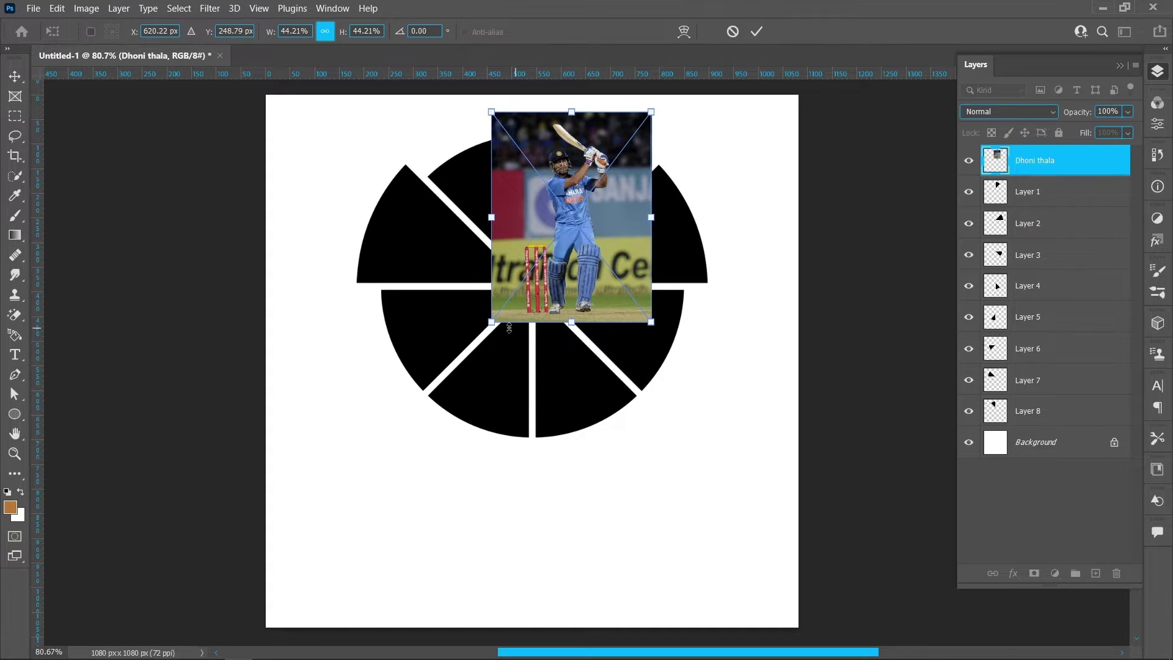
pyautogui.moveTo(491, 322); pyautogui.dragTo(537, 270)
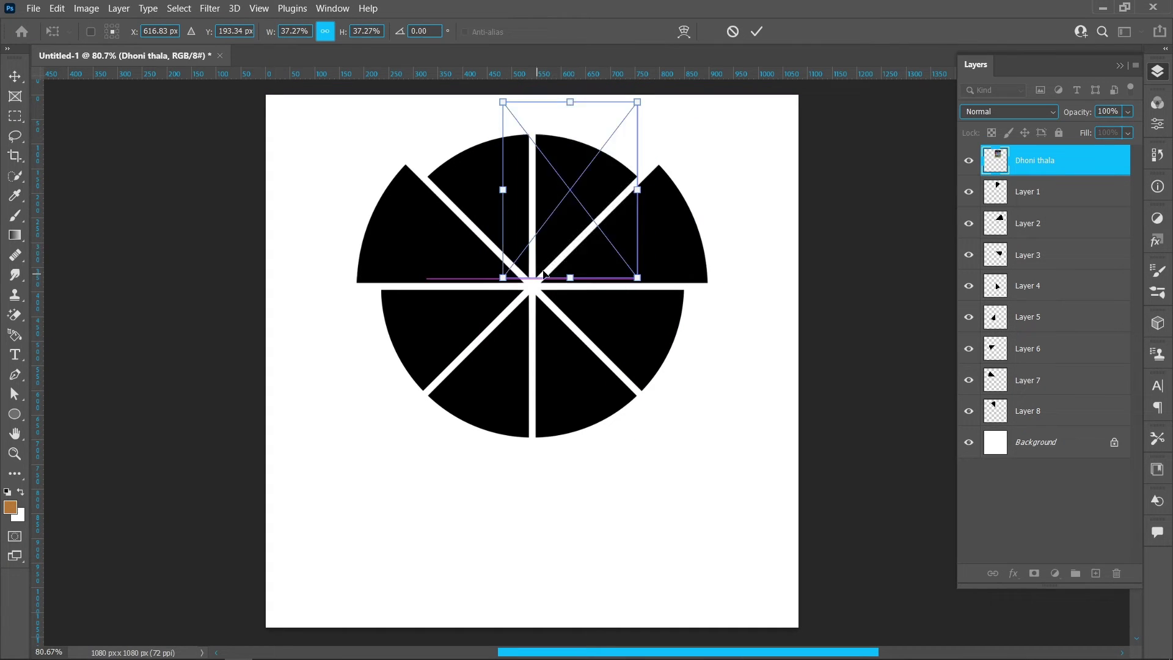
pyautogui.moveTo(570, 102); pyautogui.dragTo(573, 126)
pyautogui.moveTo(581, 198); pyautogui.dragTo(632, 187)
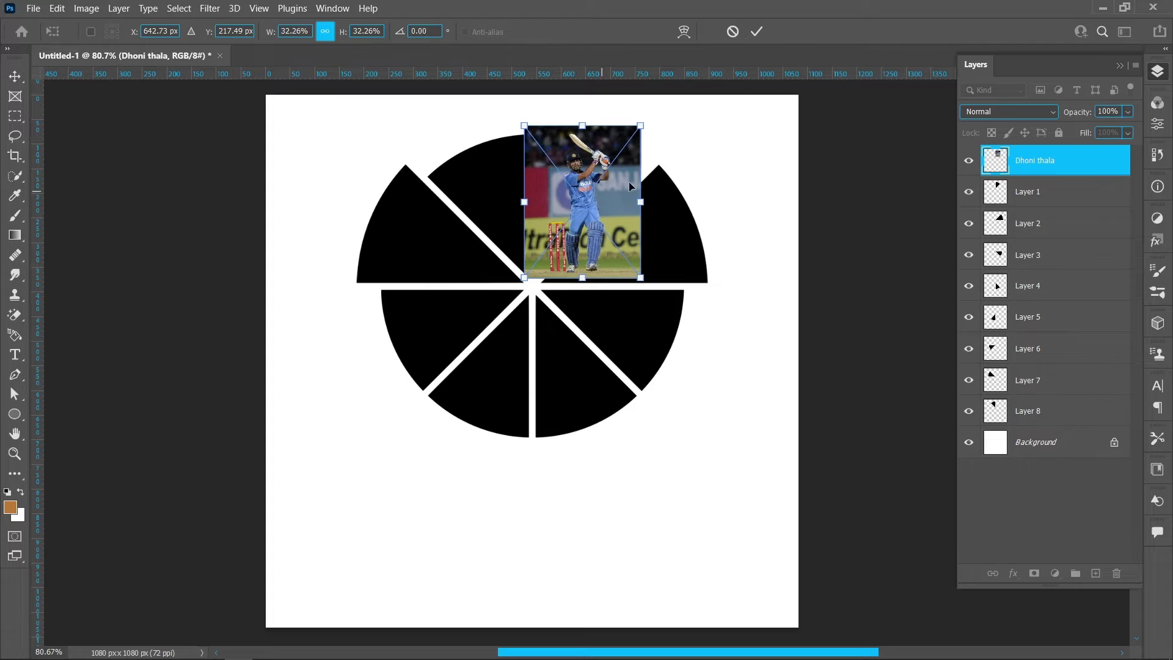
pyautogui.click(755, 32)
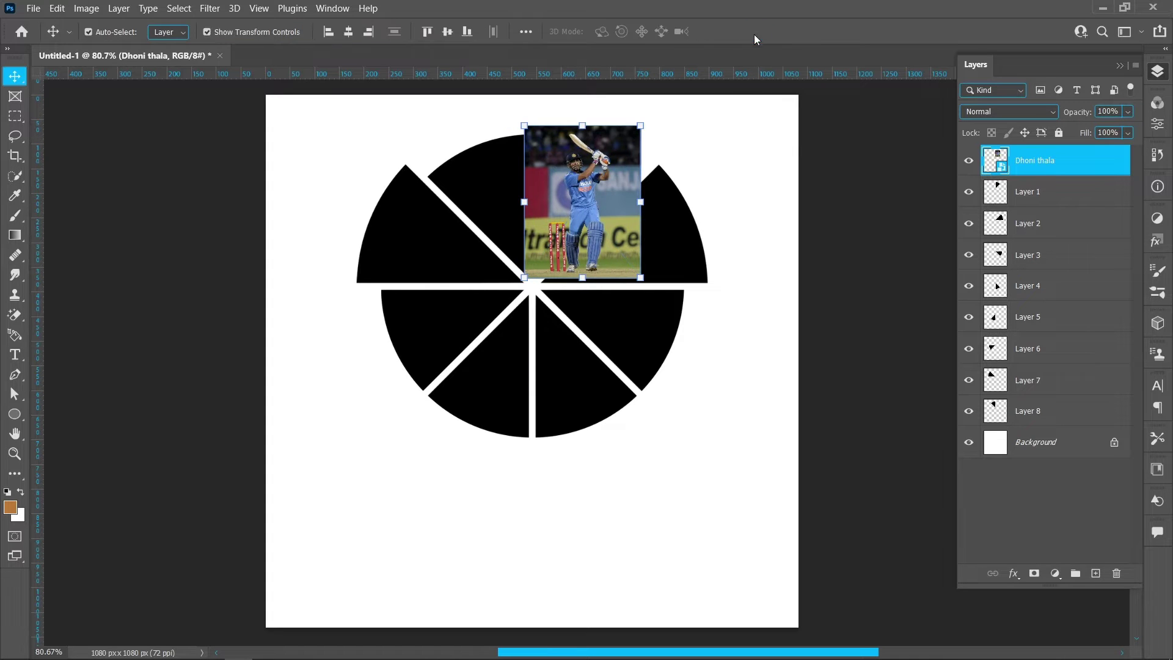
# Step: Clip the Dhoni thala image to Layer 1 and reposition it so the batsman and bat fit inside the wedge
pyautogui.rightClick(1080, 171)
pyautogui.click(1008, 374)
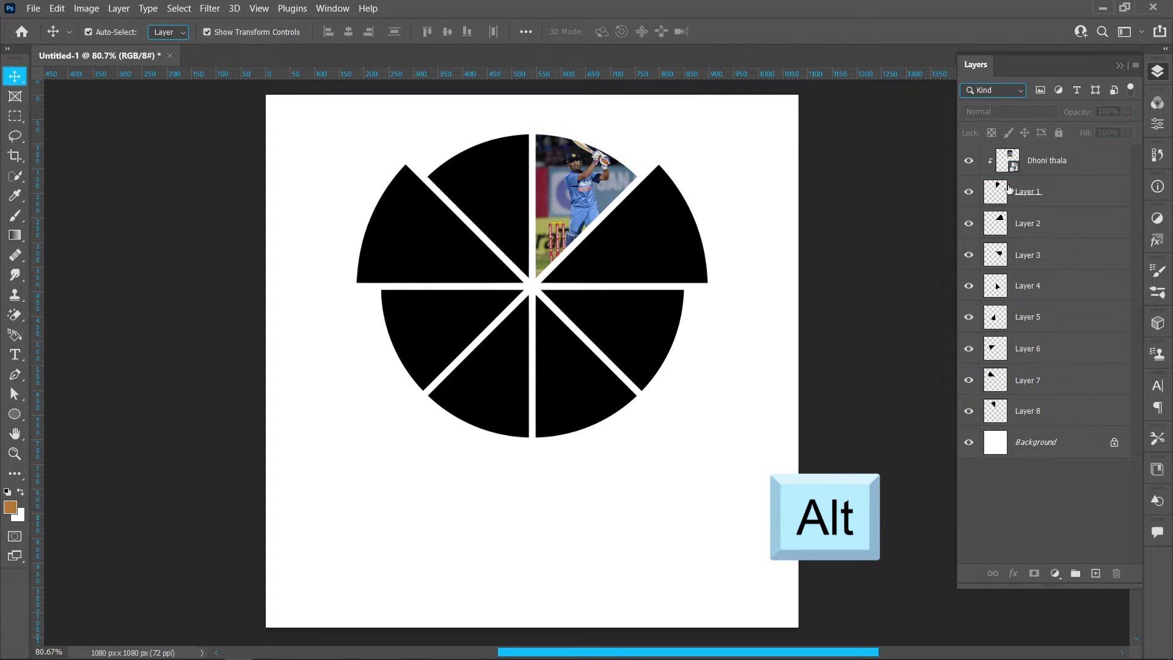
pyautogui.click(1045, 162)
pyautogui.moveTo(598, 182); pyautogui.dragTo(593, 192)
pyautogui.click(716, 198)
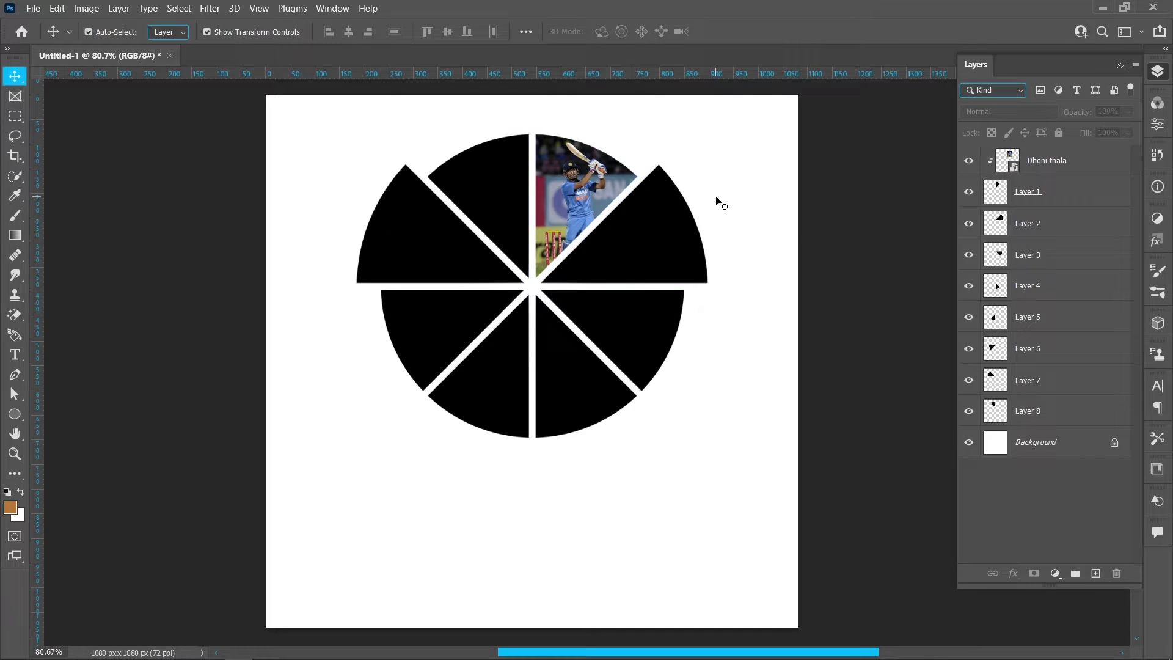
# Step: Place the dhoni image in the blue India jersey above Layer 2 and scale it down to cover the enlarged right wedge
pyautogui.click(1098, 230)
pyautogui.click(33, 8)
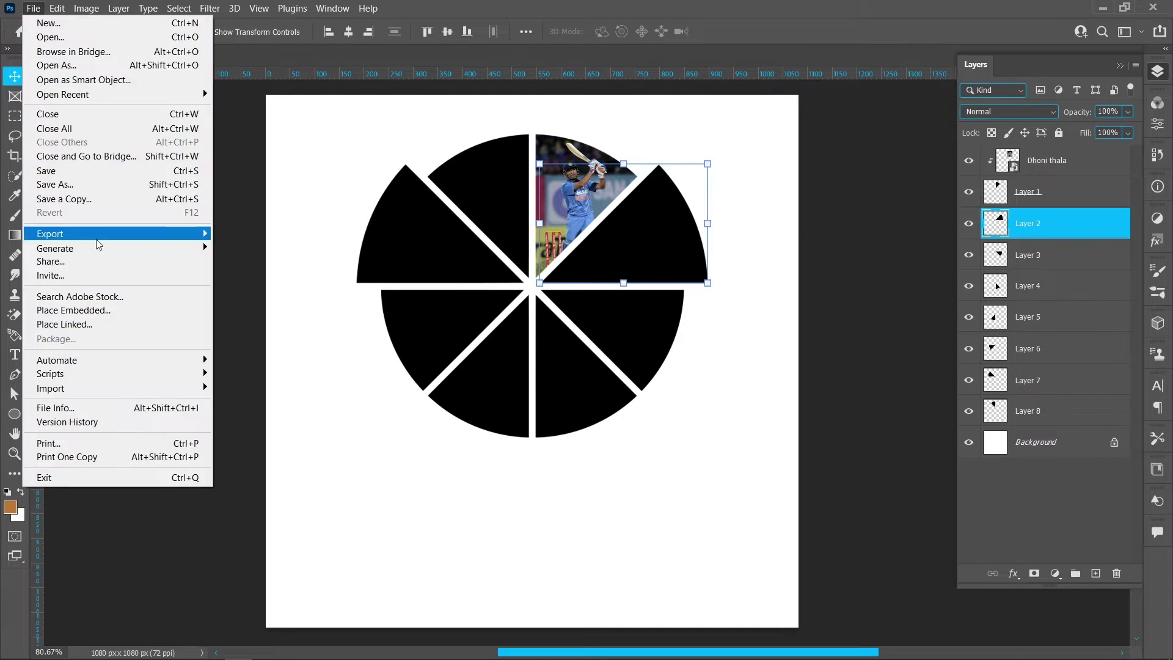
pyautogui.click(55, 295)
pyautogui.click(471, 118)
pyautogui.click(1042, 631)
pyautogui.moveTo(400, 491); pyautogui.dragTo(493, 399)
pyautogui.moveTo(527, 355); pyautogui.dragTo(587, 288)
pyautogui.moveTo(554, 334); pyautogui.dragTo(535, 353)
# Step: Clip the dhoni image to Layer 2 and adjust its position within the enlarged right wedge
pyautogui.rightClick(1070, 219)
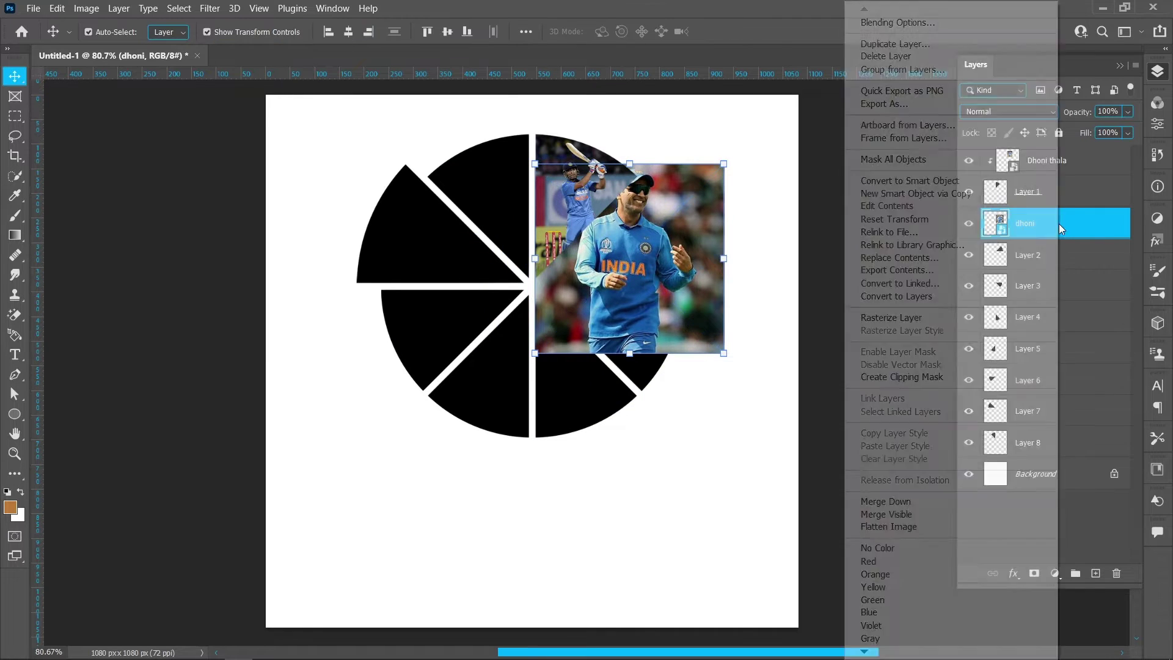
pyautogui.click(856, 328)
pyautogui.moveTo(646, 242); pyautogui.dragTo(648, 241)
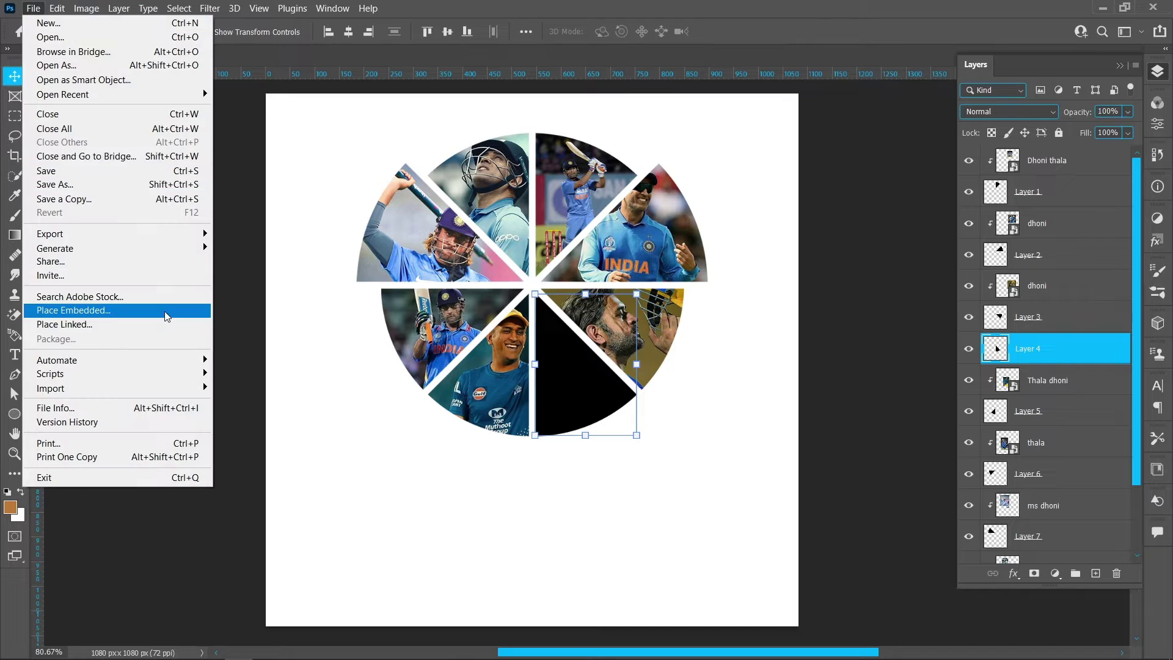
# Step: Place the Dhoni thala image above Layer 4 and scale it down over the remaining black wedge below the circle's centre
pyautogui.click(122, 297)
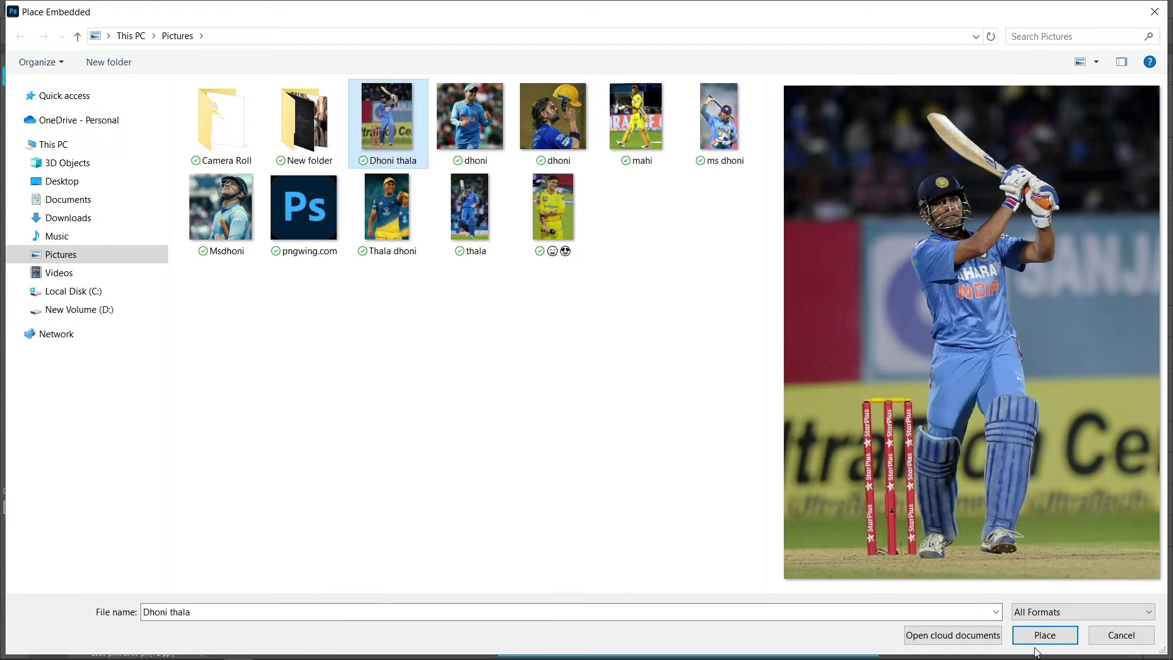
pyautogui.click(1043, 636)
pyautogui.moveTo(350, 595); pyautogui.dragTo(489, 366)
pyautogui.moveTo(591, 149); pyautogui.dragTo(552, 286)
pyautogui.moveTo(492, 506); pyautogui.dragTo(530, 455)
pyautogui.moveTo(593, 410); pyautogui.dragTo(553, 443)
pyautogui.moveTo(490, 489); pyautogui.dragTo(511, 467)
pyautogui.moveTo(549, 421); pyautogui.dragTo(548, 422)
pyautogui.click(757, 32)
# Step: Clip the Dhoni thala image to Layer 4 and enlarge it slightly to frame the batsman in the wedge
pyautogui.rightClick(1107, 349)
pyautogui.click(983, 376)
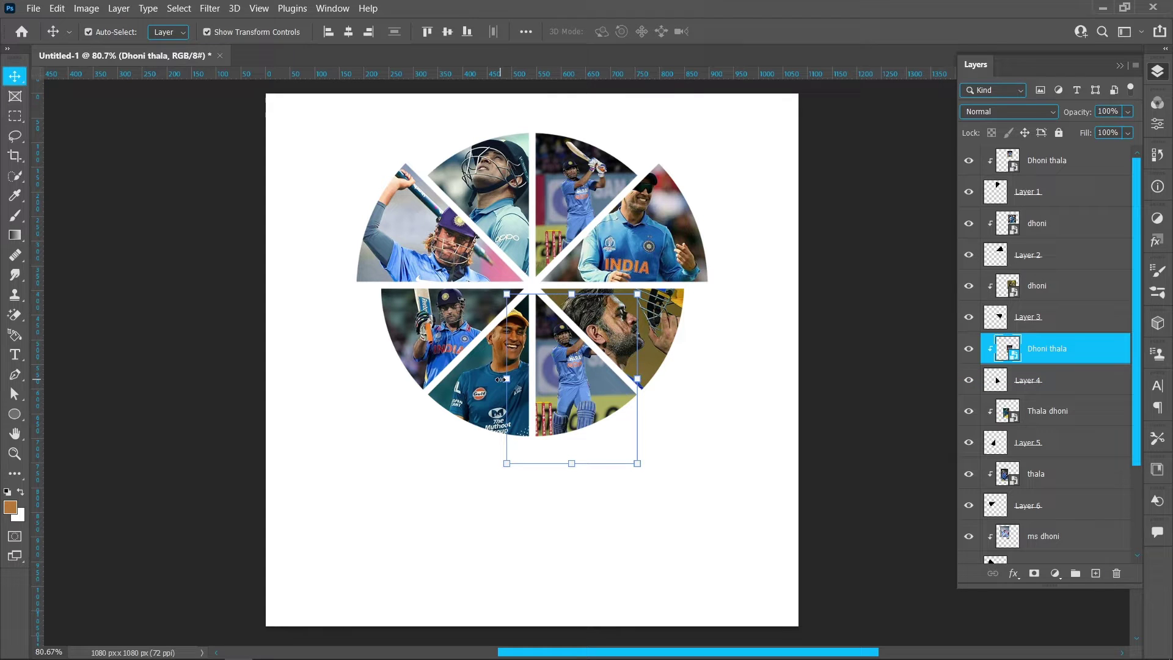
pyautogui.moveTo(501, 379); pyautogui.dragTo(481, 379)
pyautogui.press('Return')
pyautogui.click(712, 340)
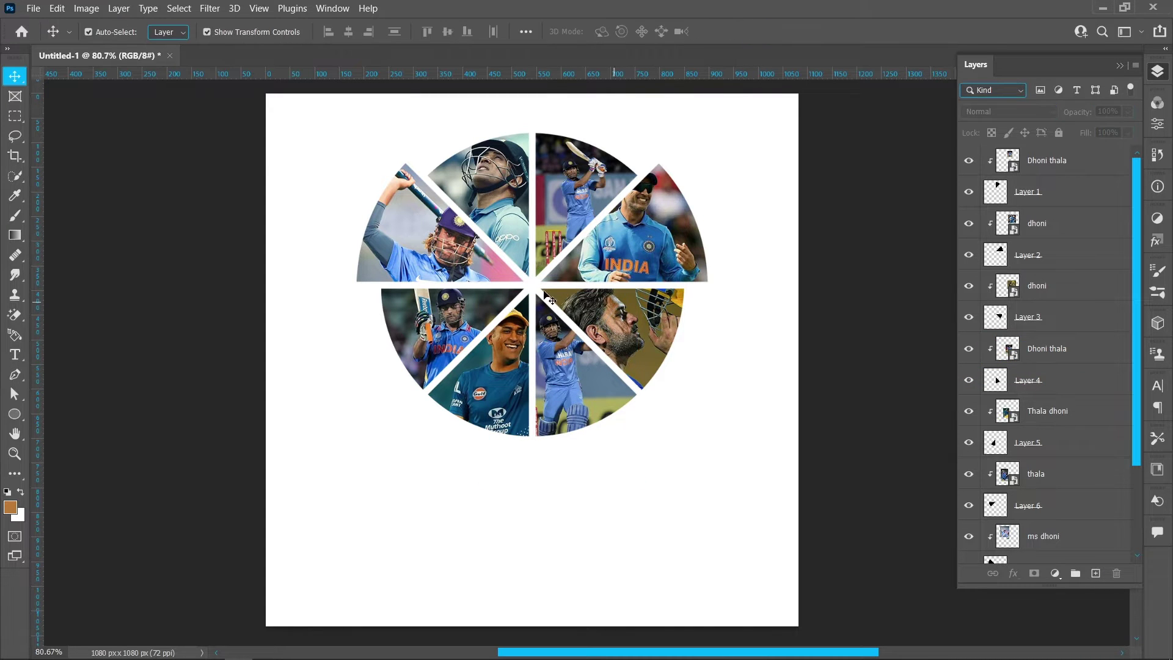
# Step: Place the mahi image embedded at 100% as the top layer, centred on the canvas
pyautogui.click(38, 11)
pyautogui.click(74, 310)
pyautogui.click(635, 119)
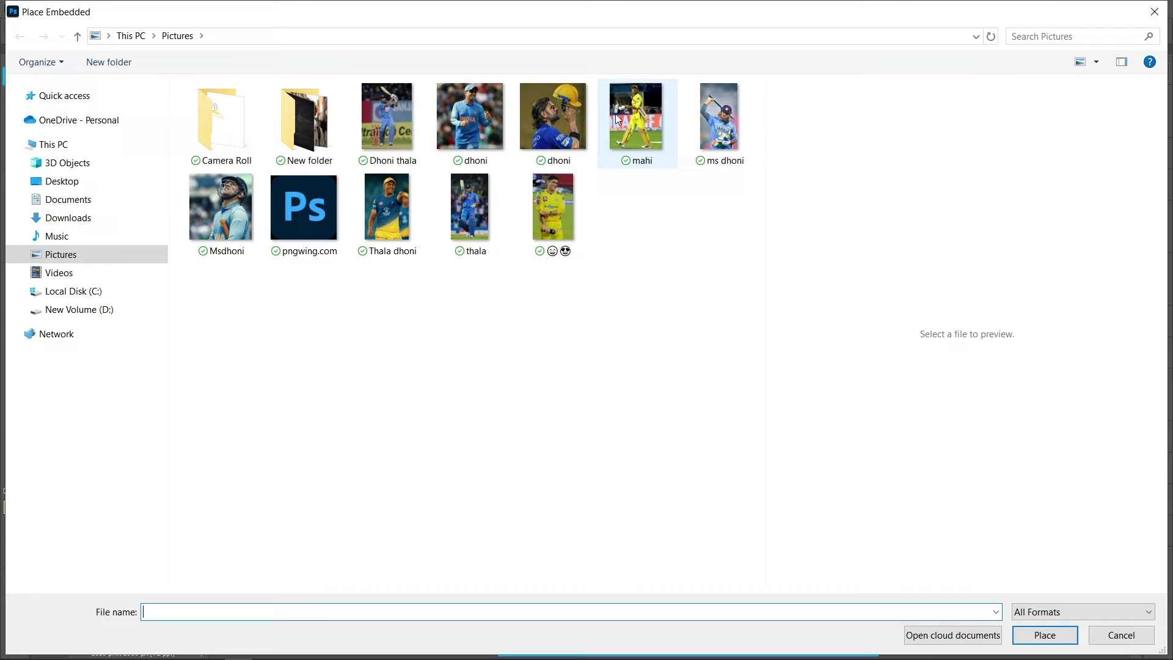
pyautogui.click(1048, 641)
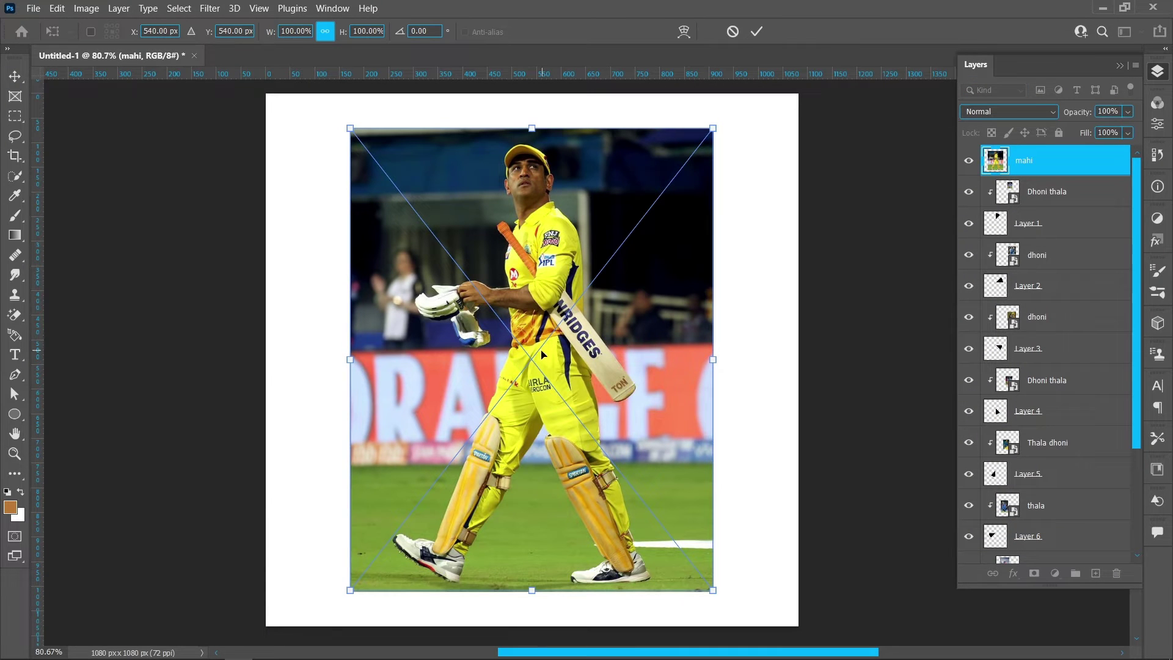
pyautogui.click(758, 33)
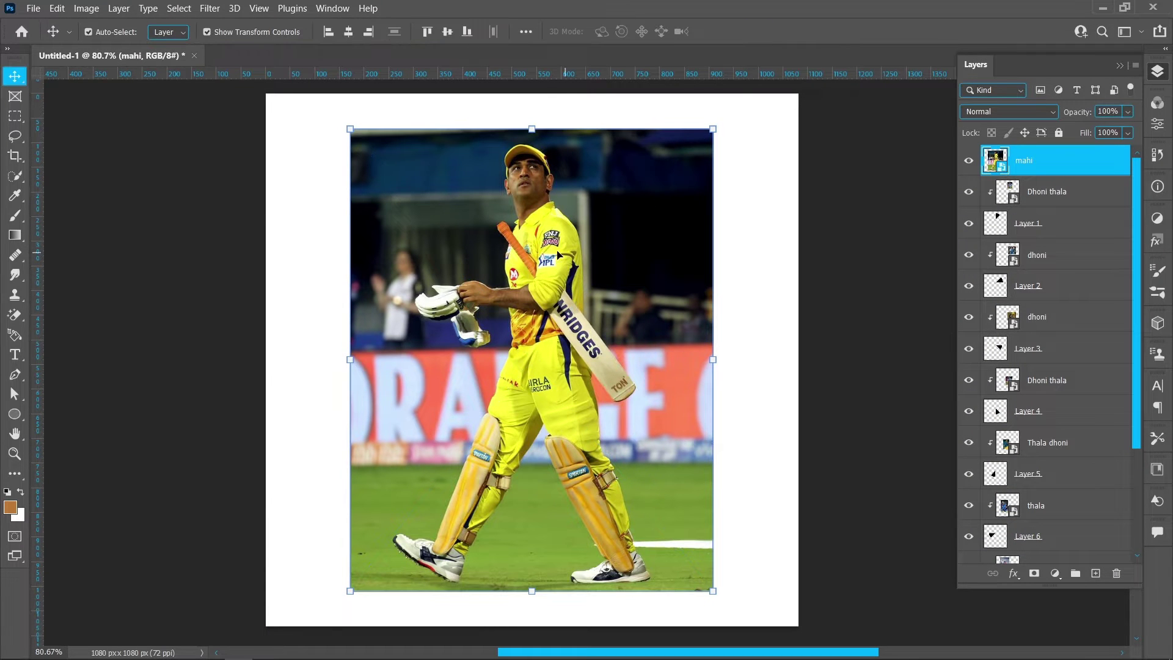
# Step: Select the player on the mahi layer, add the missed glove parts to the selection, and mask out the background
pyautogui.click(16, 177)
pyautogui.click(431, 34)
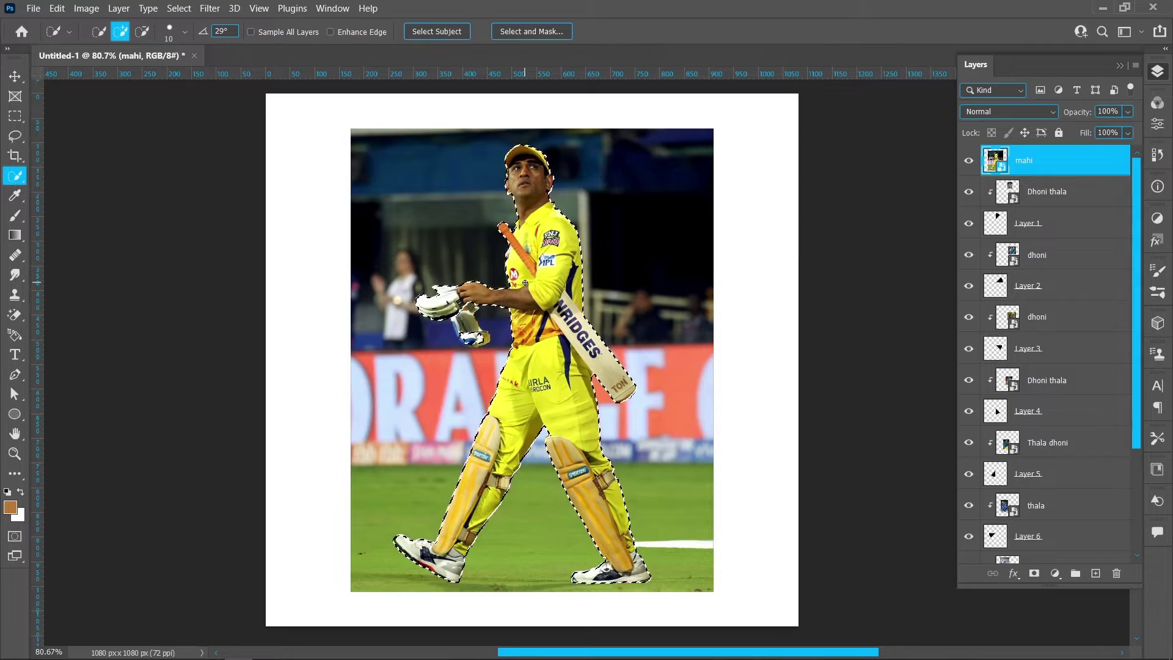
pyautogui.scroll(5, 470, 271)
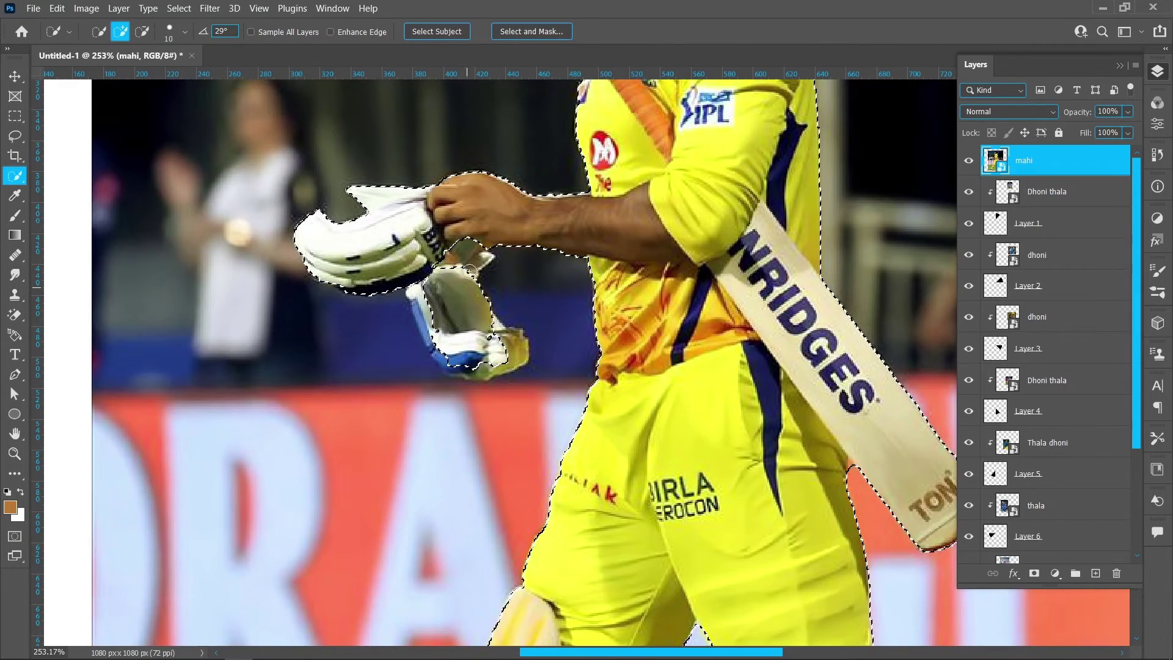
pyautogui.click(469, 264)
pyautogui.moveTo(416, 294); pyautogui.dragTo(441, 354)
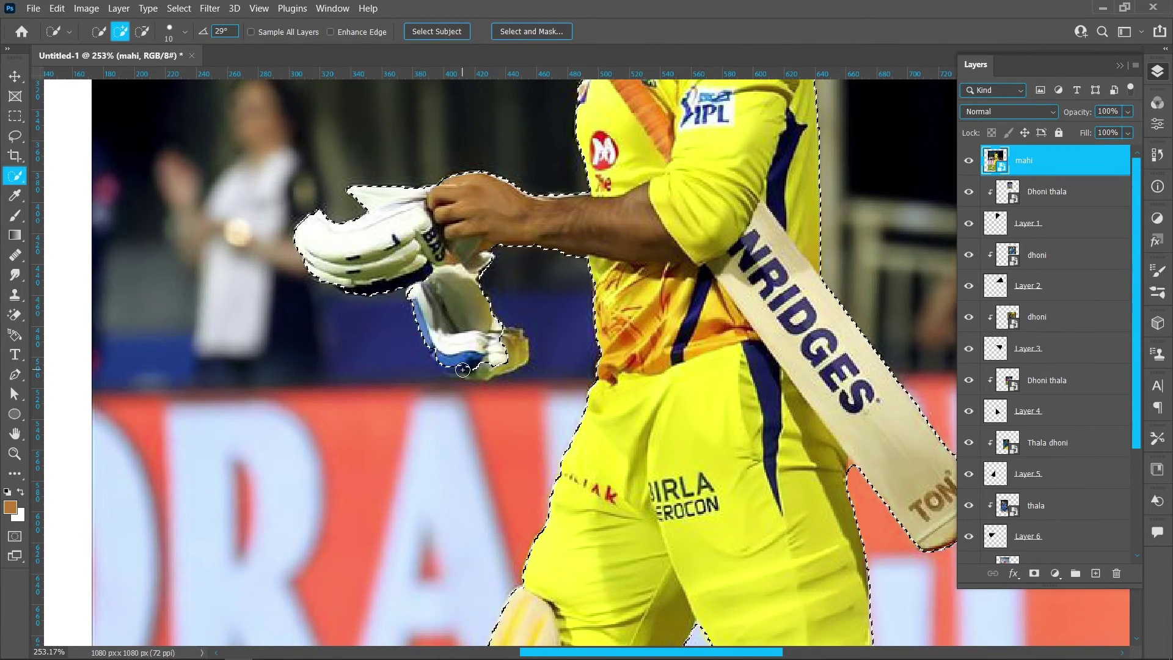
pyautogui.scroll(-3, 463, 370)
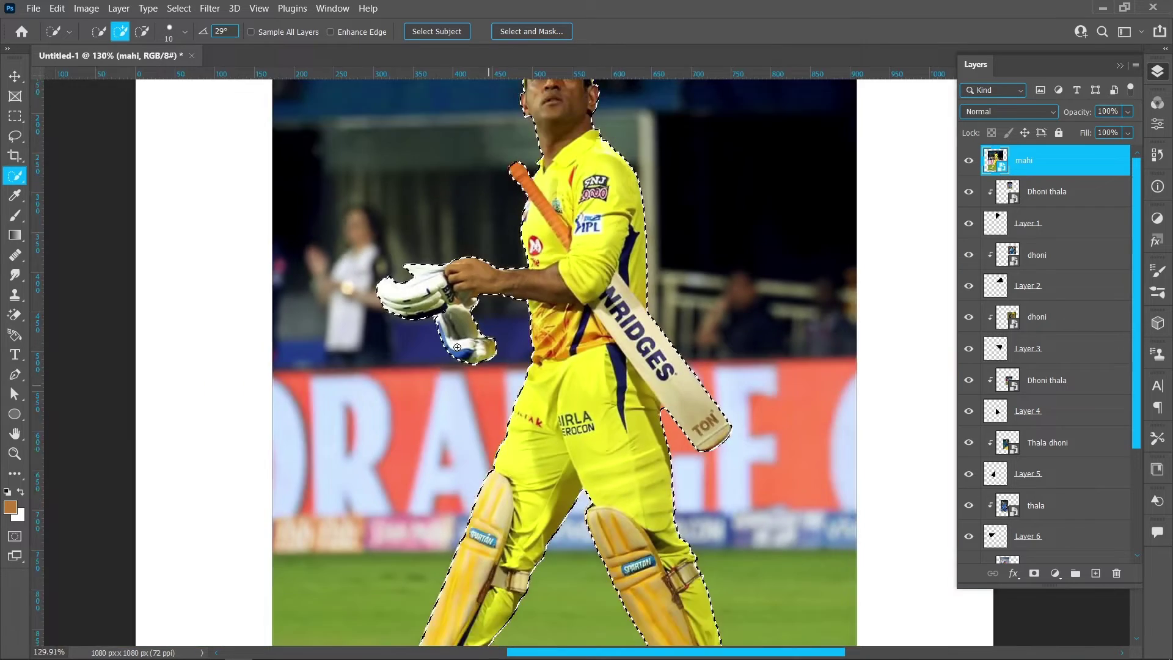
pyautogui.scroll(-2, 457, 347)
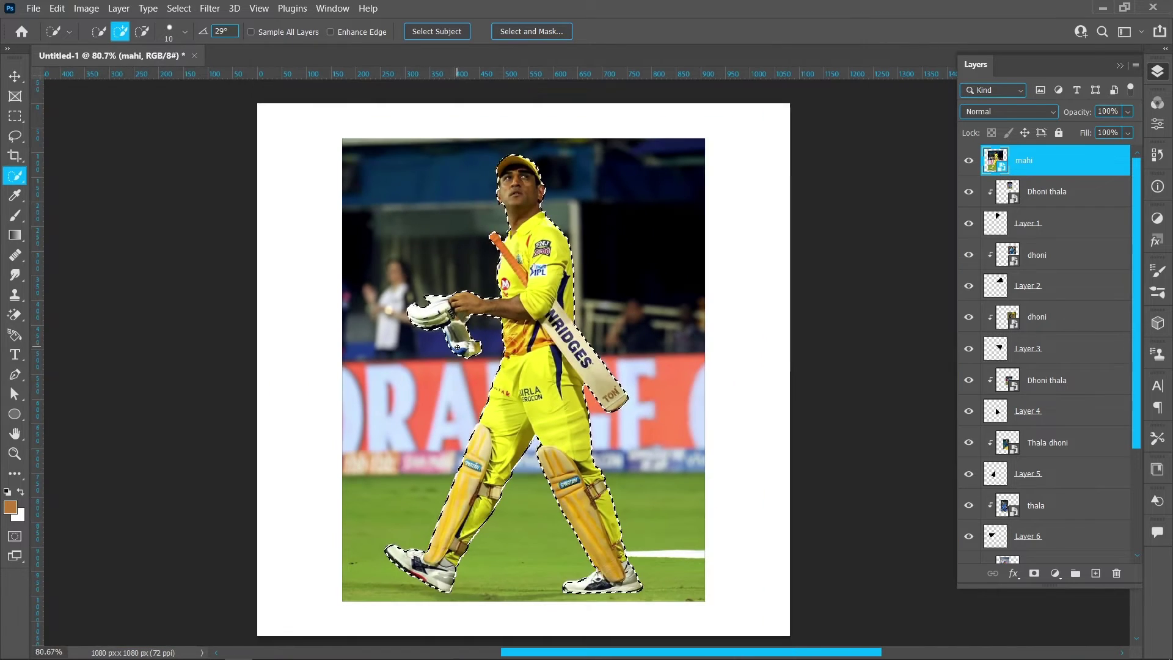
pyautogui.click(1033, 575)
# Step: Scale the masked player down to roughly two thirds and centre him over the photo circle with his feet just below it
pyautogui.click(11, 78)
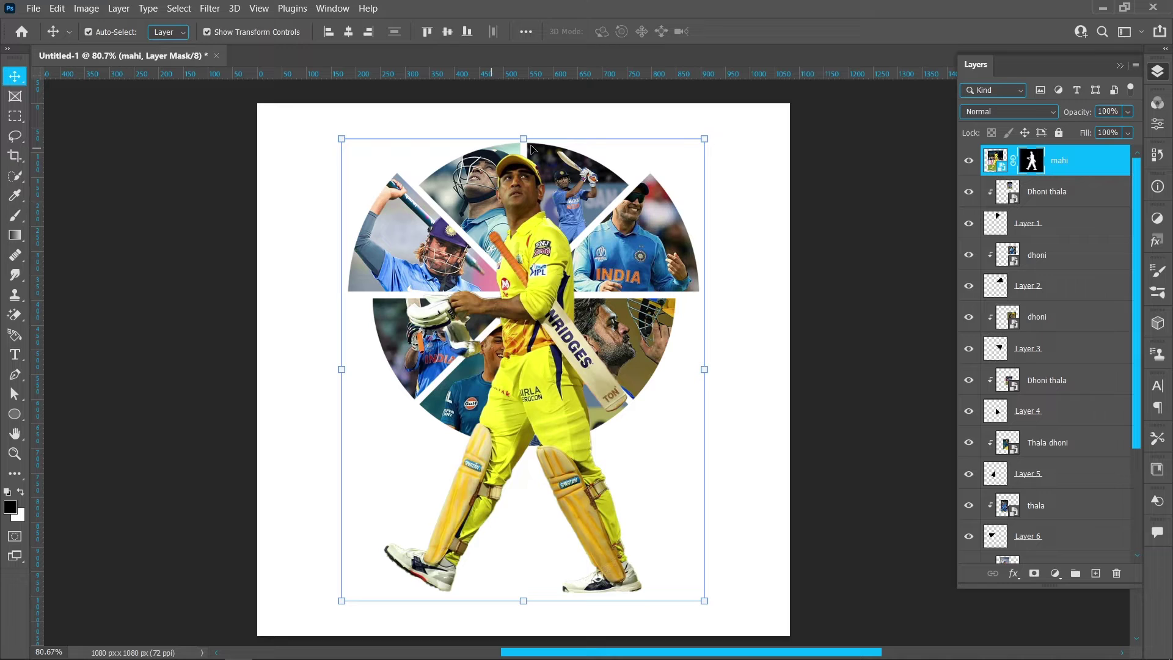
pyautogui.moveTo(523, 139); pyautogui.dragTo(519, 221)
pyautogui.moveTo(547, 434); pyautogui.dragTo(551, 418)
pyautogui.press('Return')
pyautogui.click(585, 481)
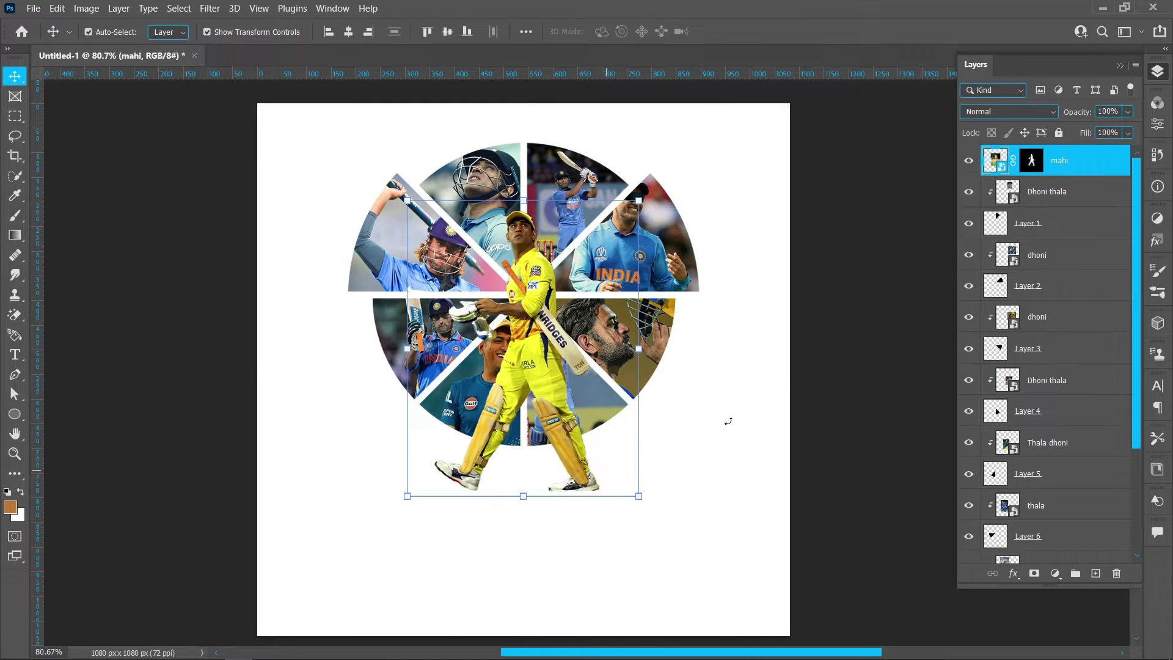
# Step: Duplicate the mahi layer, flip the copy vertically, and move it straight down beneath the player's feet as a reflection
pyautogui.hotkey('ctrl', 'j')
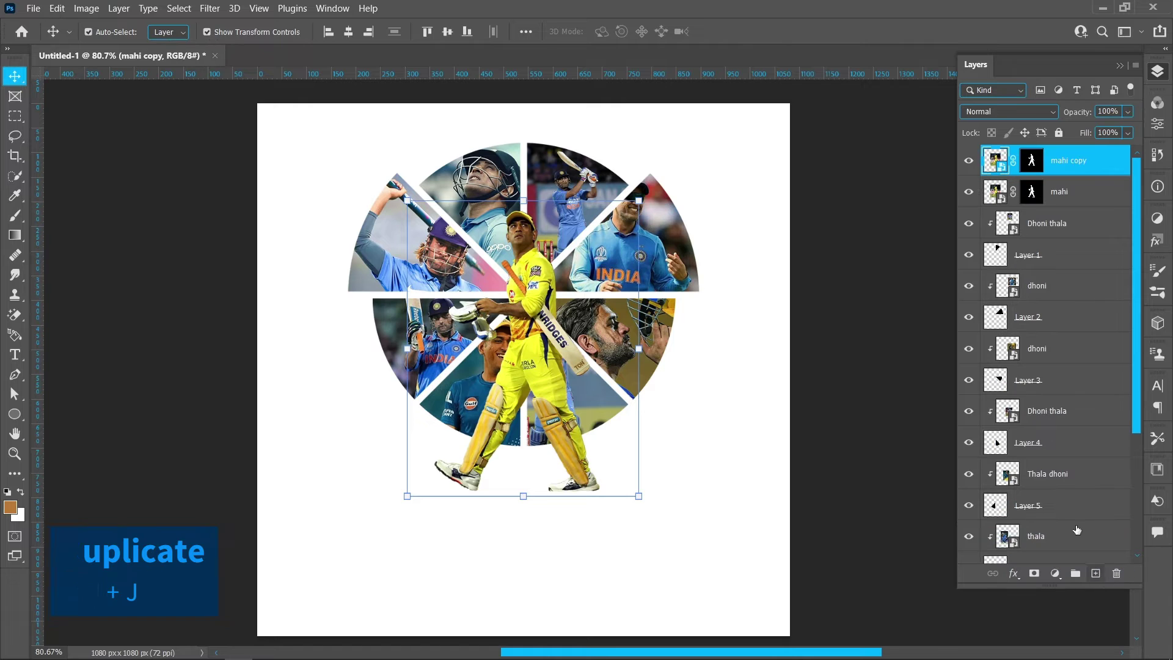
pyautogui.hotkey('ctrl', 't')
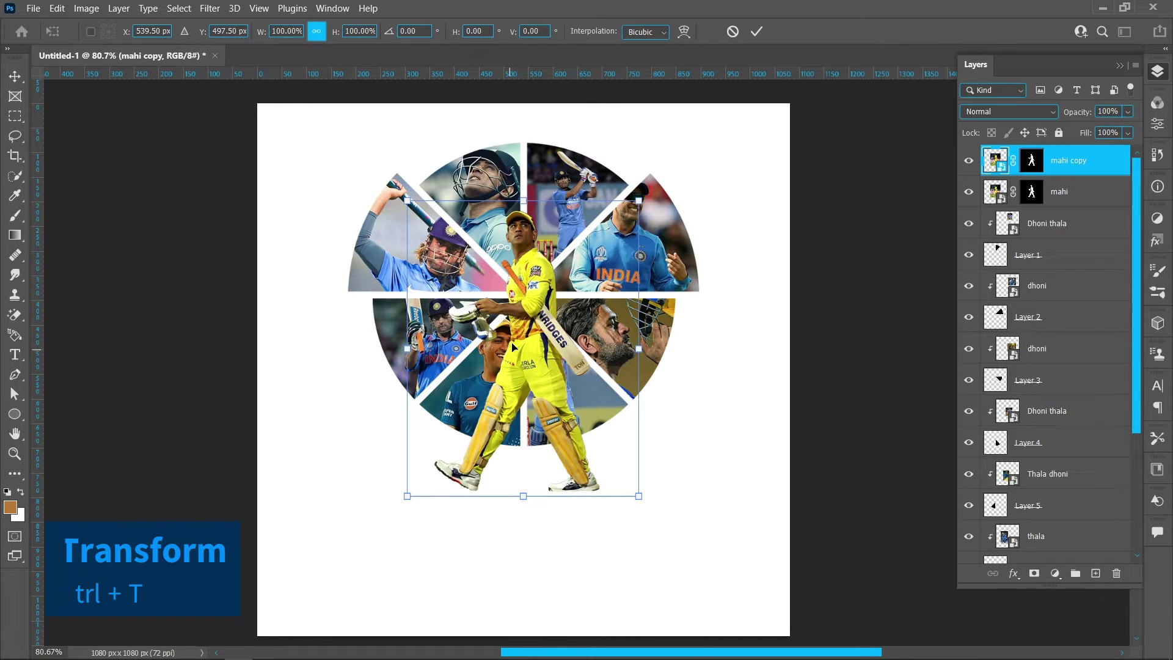
pyautogui.rightClick(542, 335)
pyautogui.click(638, 646)
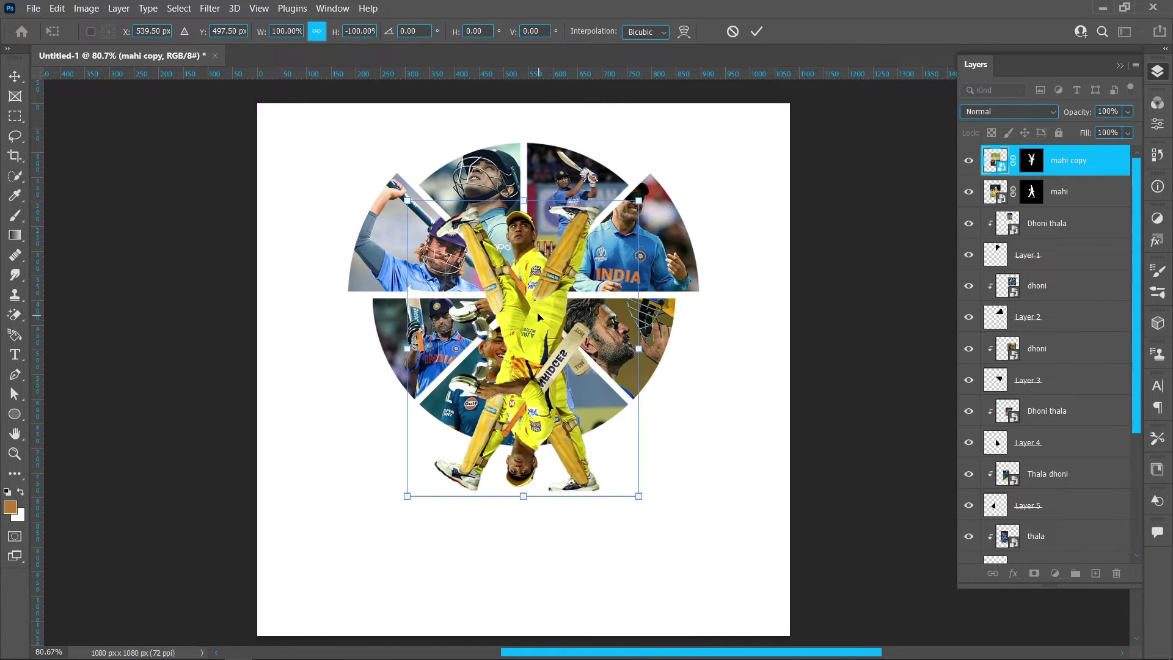
pyautogui.moveTo(539, 317); pyautogui.dragTo(530, 597)
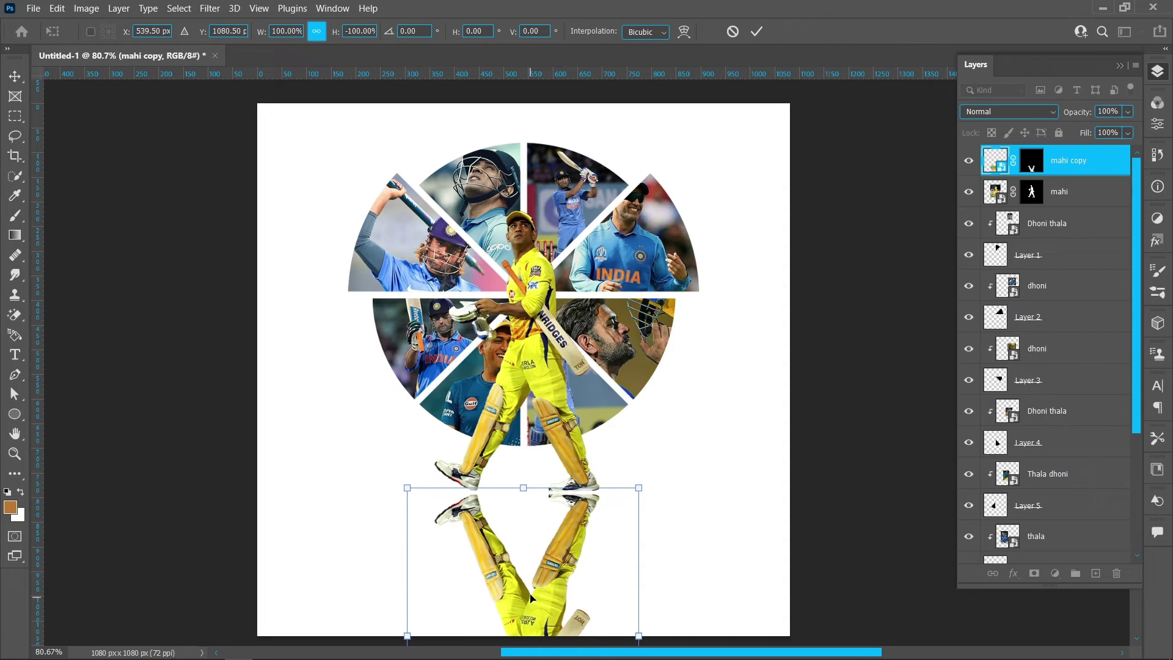
pyautogui.moveTo(560, 540); pyautogui.dragTo(560, 541)
pyautogui.press('Return')
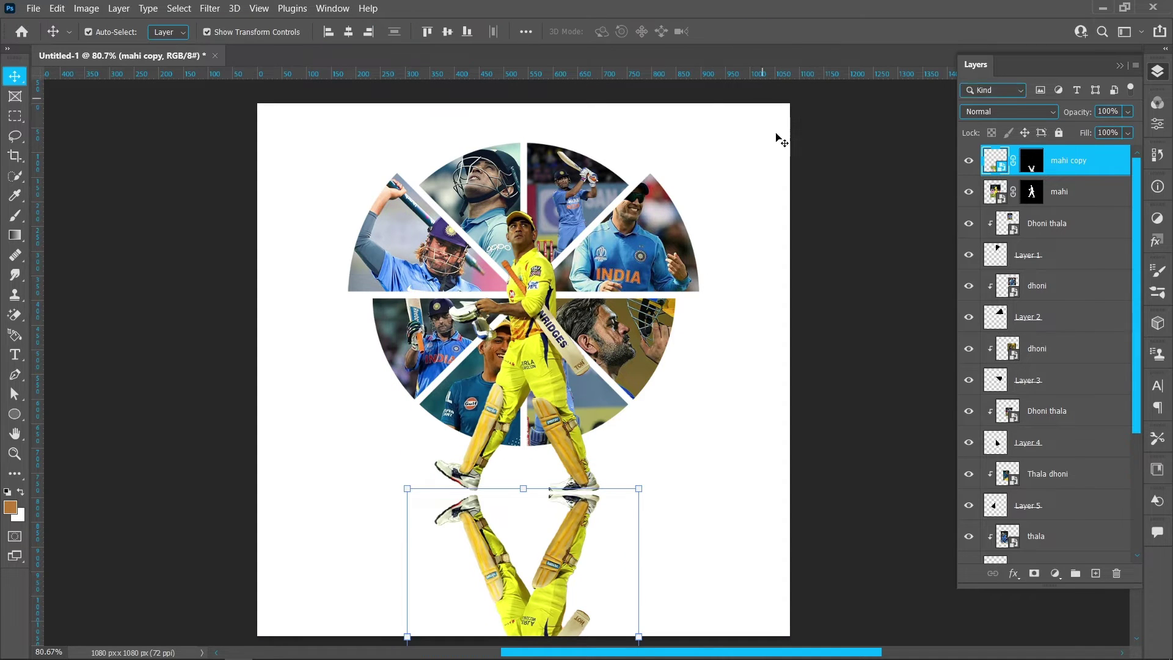
# Step: Convert the mahi copy layer to a smart object and add a blank layer mask to it
pyautogui.rightClick(1073, 160)
pyautogui.click(999, 180)
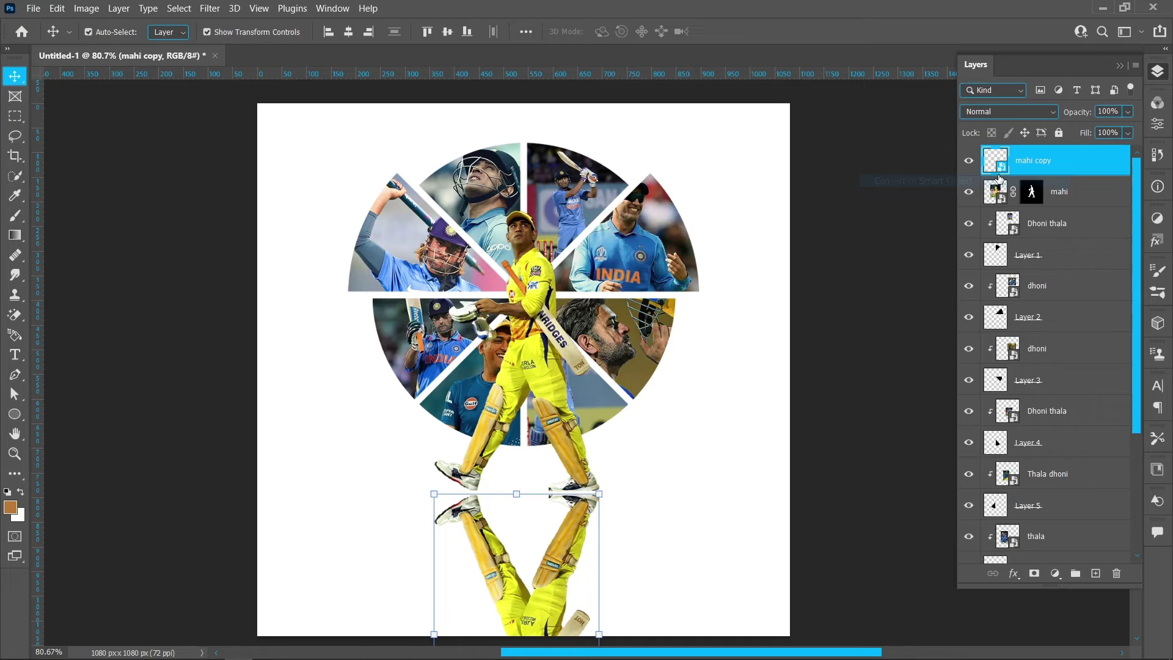
pyautogui.click(1033, 574)
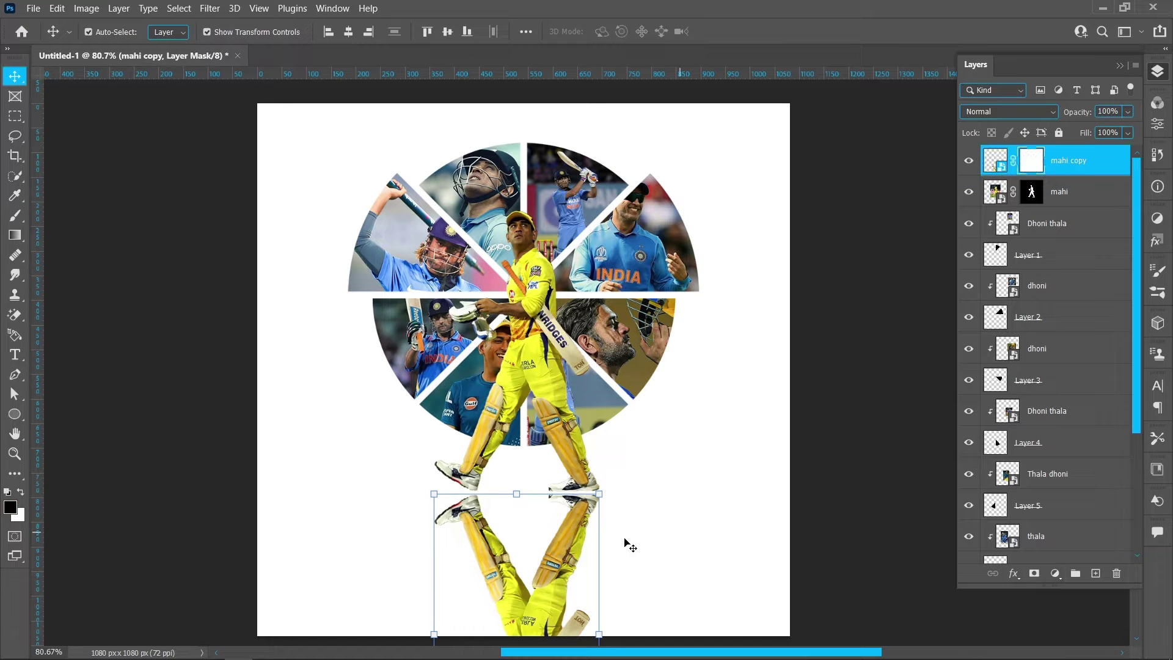
# Step: Apply a black-to-white linear gradient to the mahi copy mask so the reflection fades out towards the canvas's lower edge
pyautogui.click(15, 235)
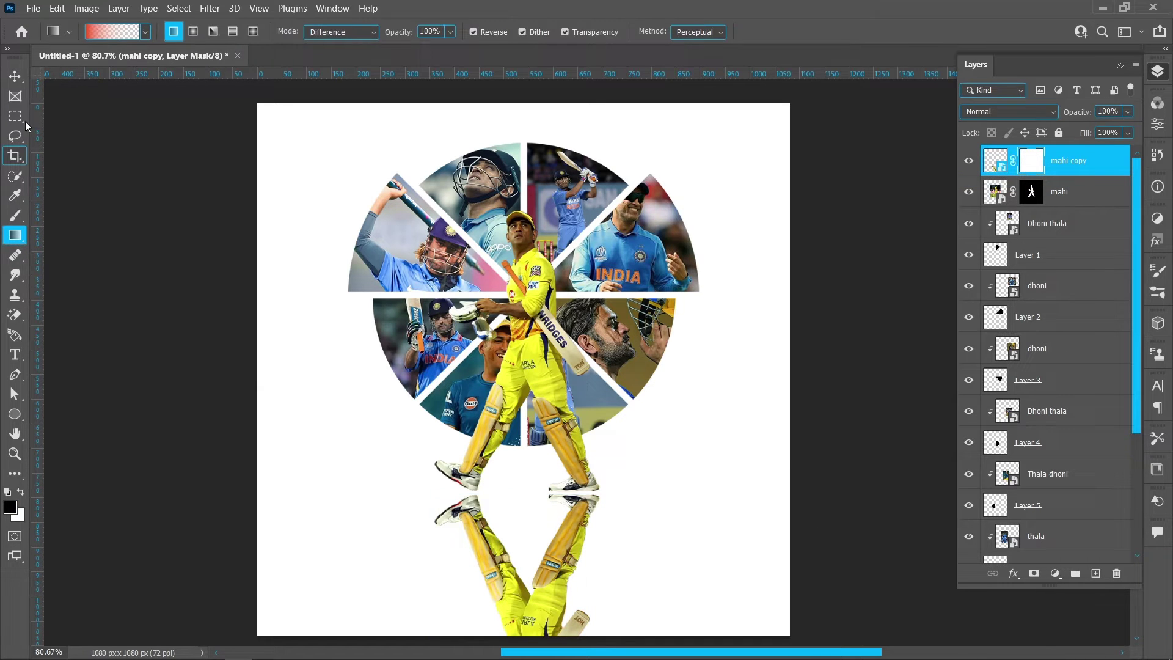
pyautogui.click(111, 31)
pyautogui.click(1081, 116)
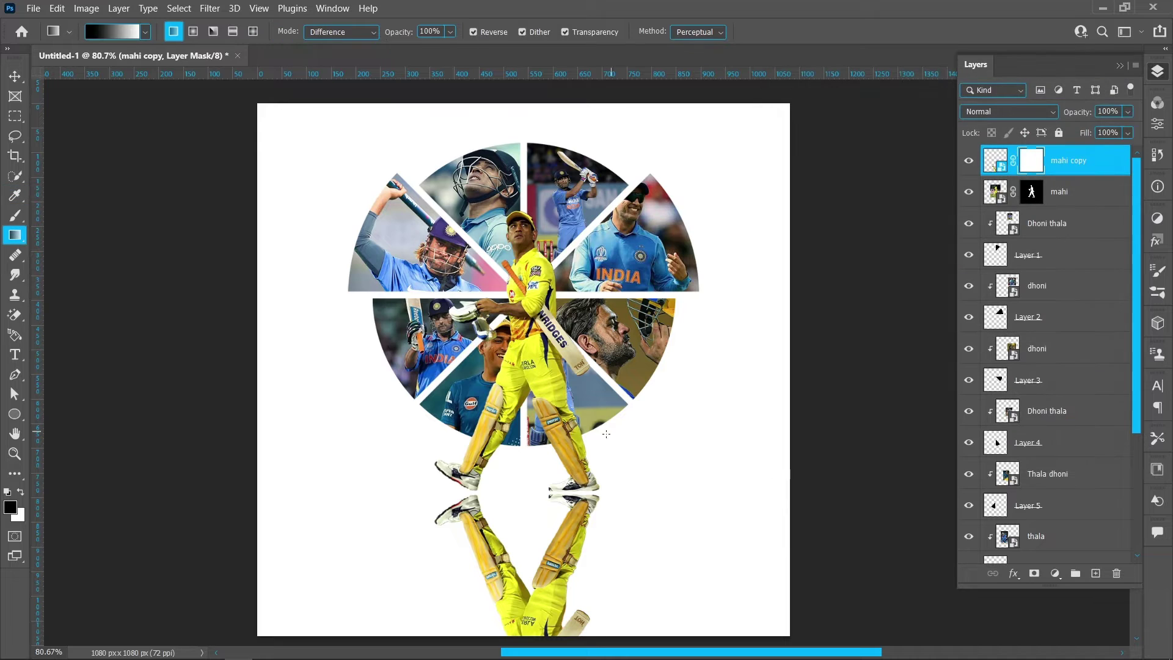
pyautogui.scroll(-3, 566, 304)
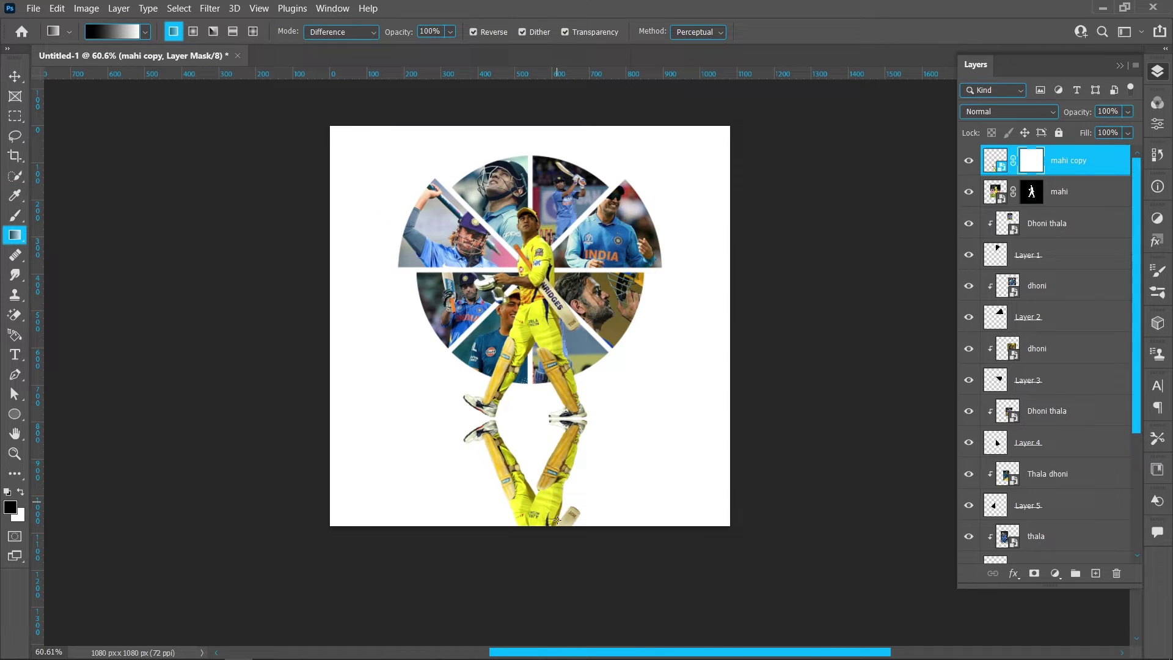
pyautogui.moveTo(537, 552); pyautogui.dragTo(538, 552)
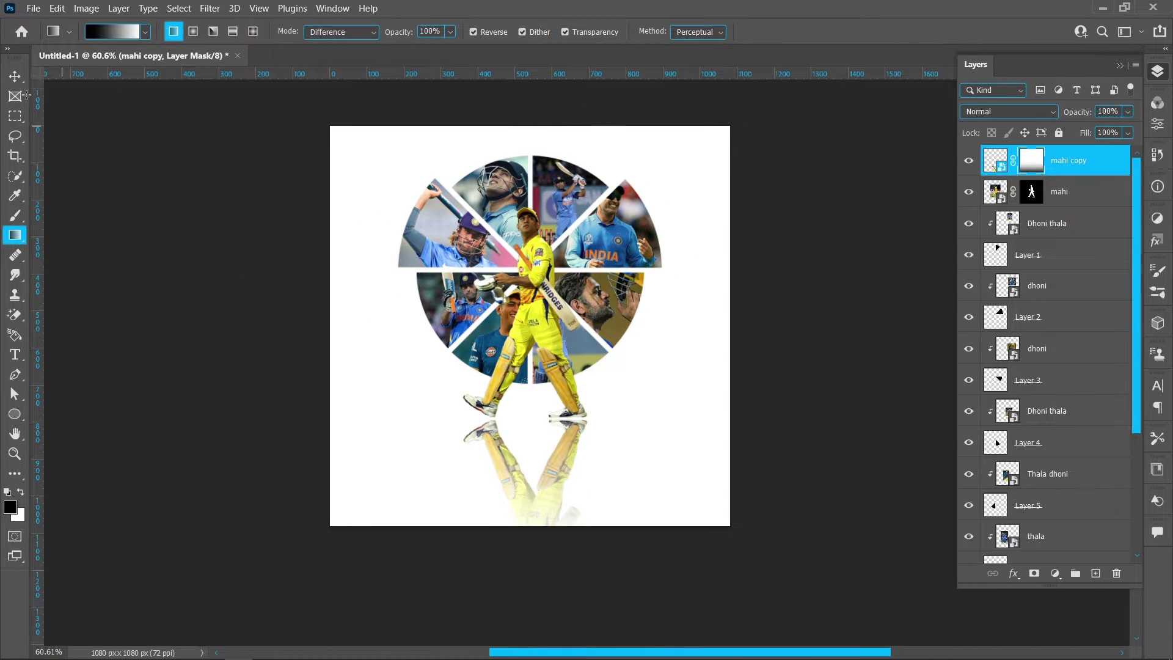
pyautogui.press('v')
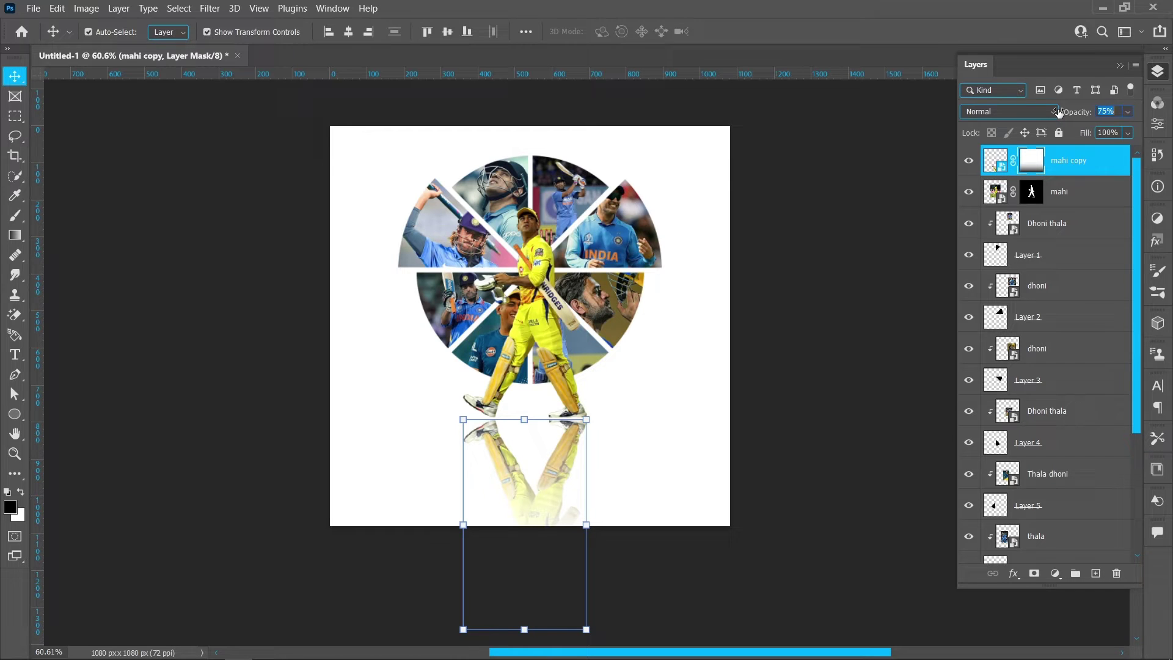
# Step: Lower the opacity of the mahi copy reflection layer to 70%
pyautogui.moveTo(1058, 113); pyautogui.dragTo(1056, 113)
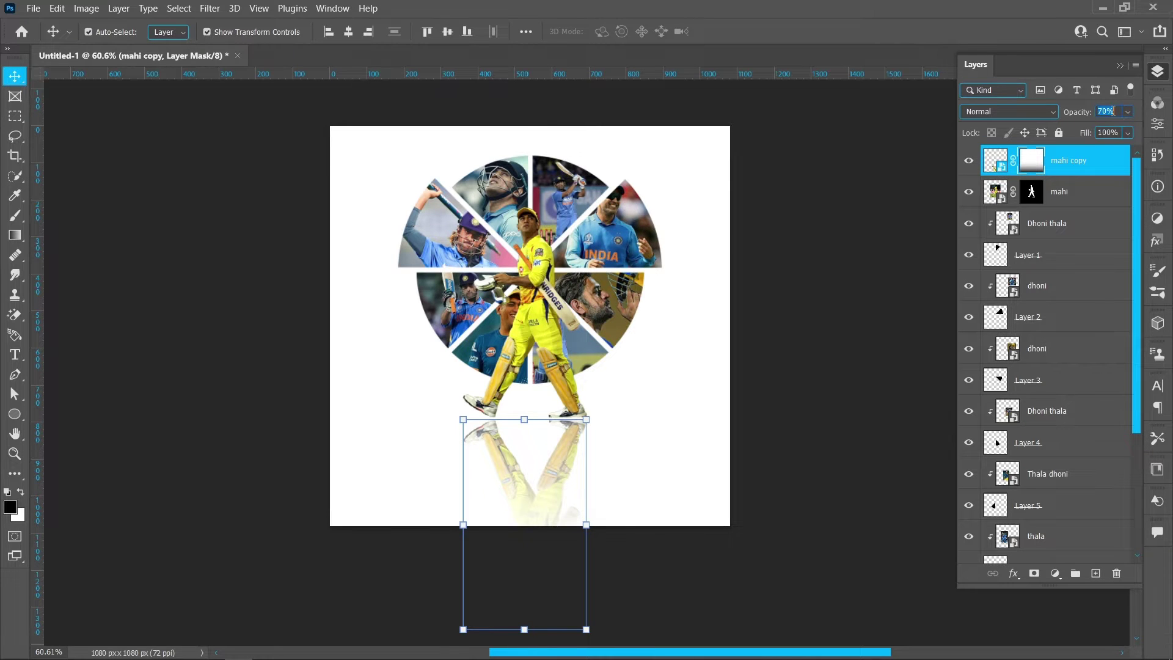
pyautogui.click(827, 461)
# Step: Duplicate Layer 2, clip the dhoni photo to the copy, and place the original black wedge directly above that photo
pyautogui.scroll(2, 545, 264)
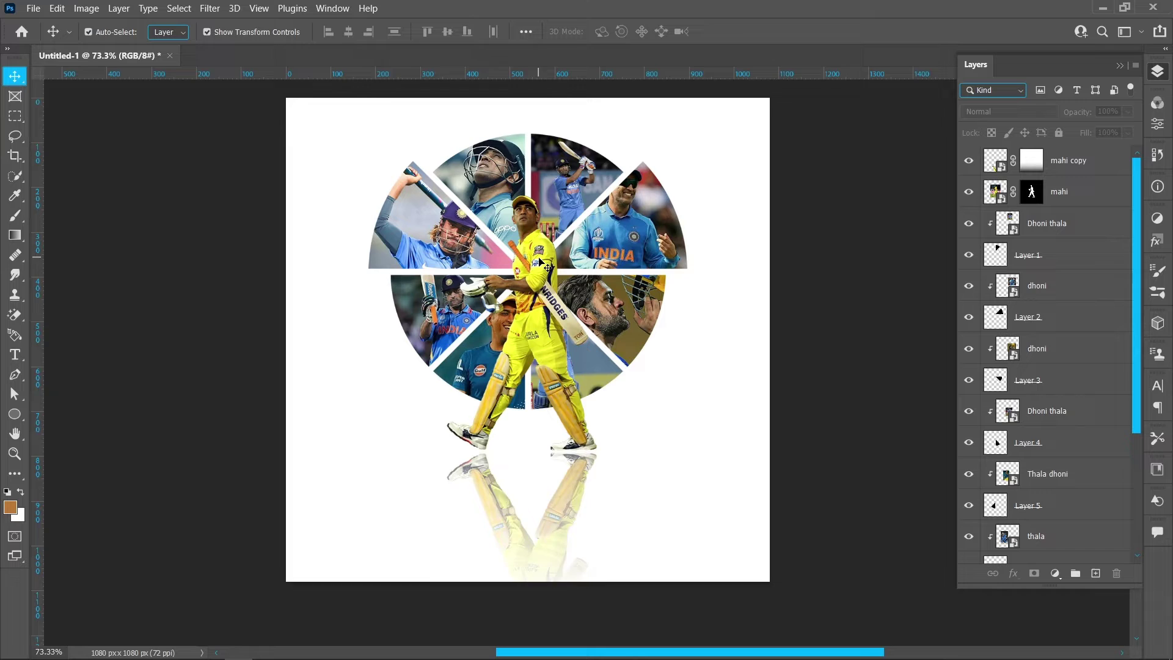
pyautogui.click(660, 231)
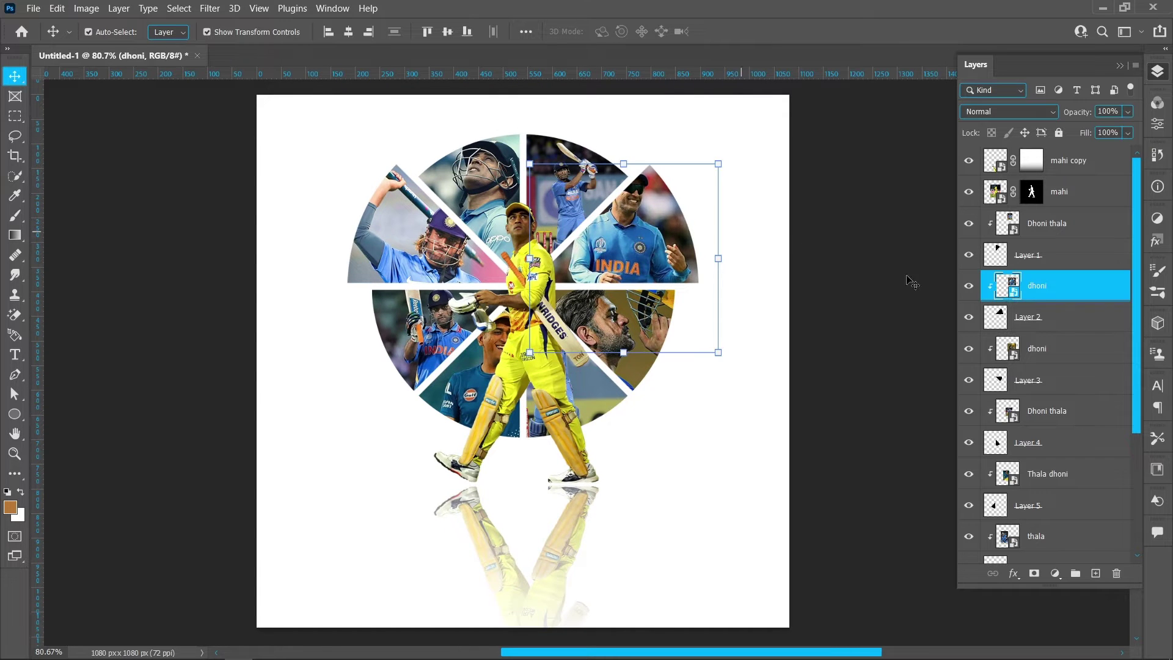
pyautogui.click(1064, 318)
pyautogui.hotkey('ctrl', 'j')
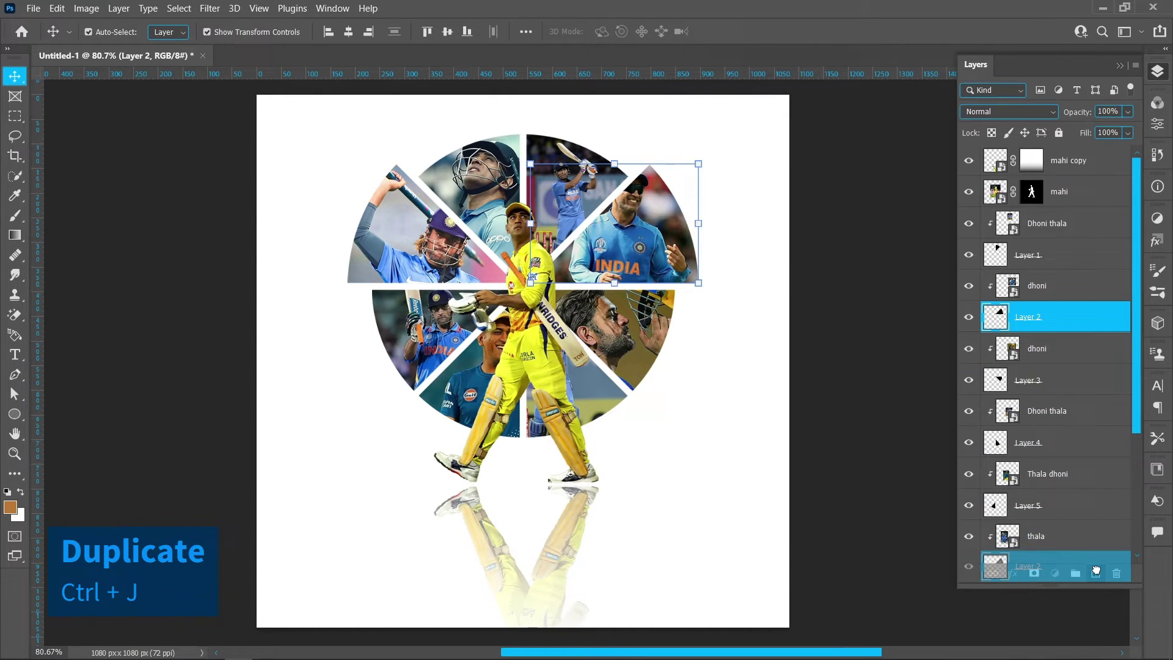
pyautogui.rightClick(1077, 289)
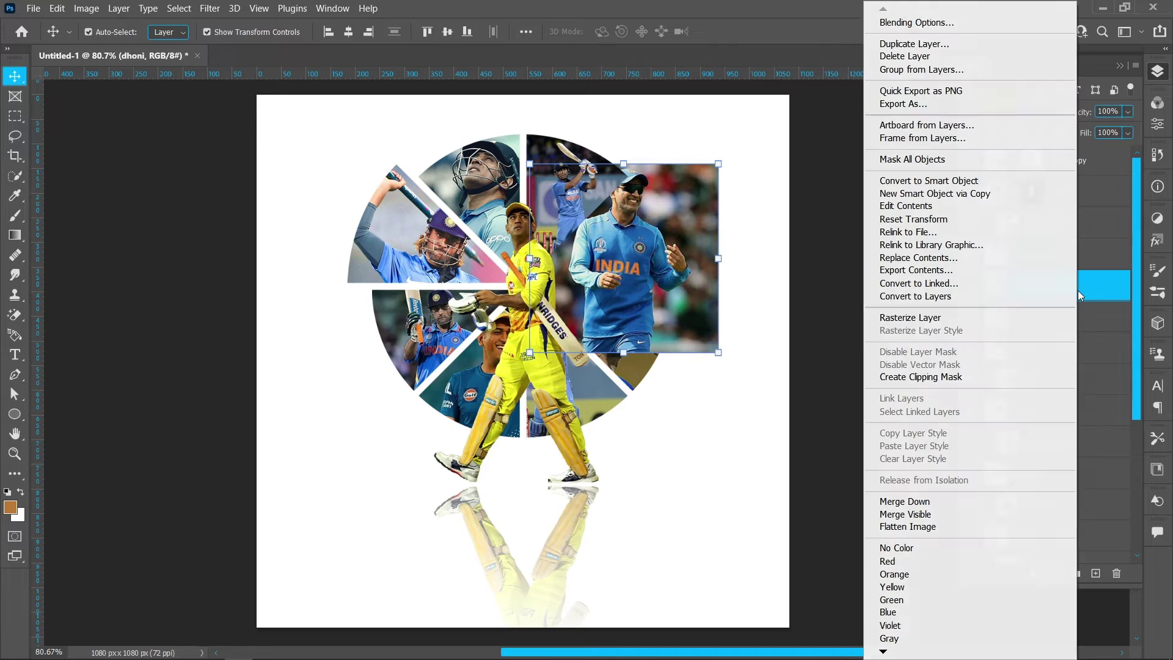
pyautogui.click(991, 376)
pyautogui.click(1081, 360)
pyautogui.moveTo(1082, 359); pyautogui.dragTo(1079, 271)
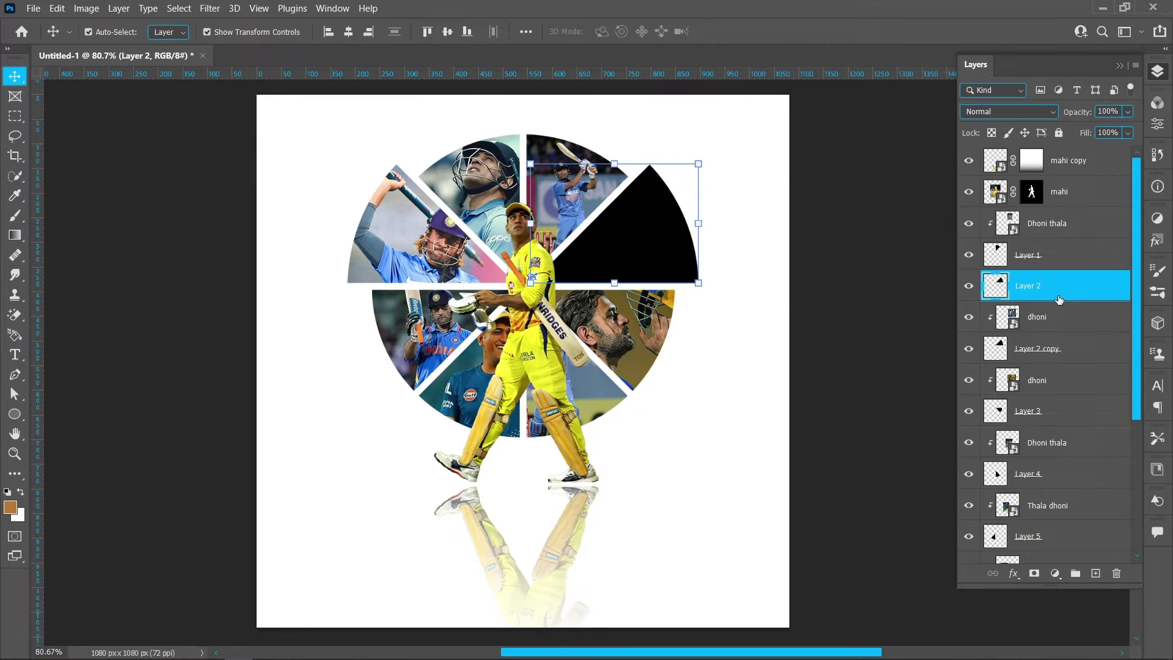
# Step: Add a Color Overlay to the Layer 2 wedge in the yellow e1dd24 sampled from the player's kit
pyautogui.click(1012, 572)
pyautogui.click(1038, 522)
pyautogui.moveTo(783, 134); pyautogui.dragTo(945, 95)
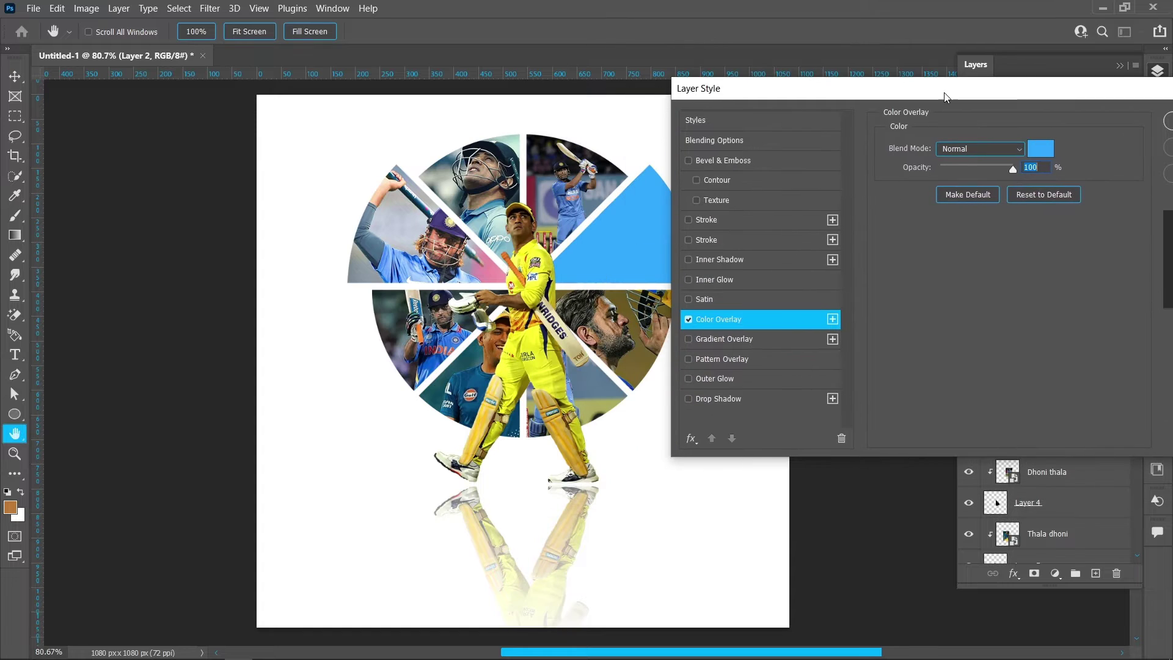
pyautogui.click(1045, 152)
pyautogui.click(550, 370)
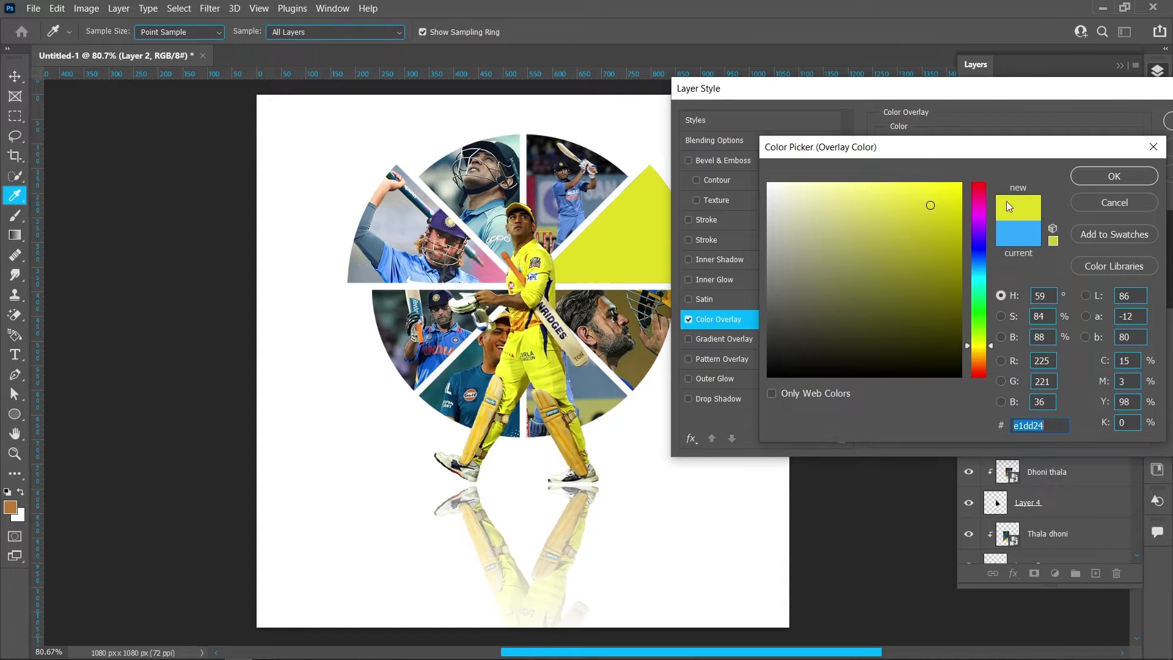
pyautogui.click(1114, 175)
pyautogui.moveTo(1088, 98); pyautogui.dragTo(1025, 98)
pyautogui.click(1134, 123)
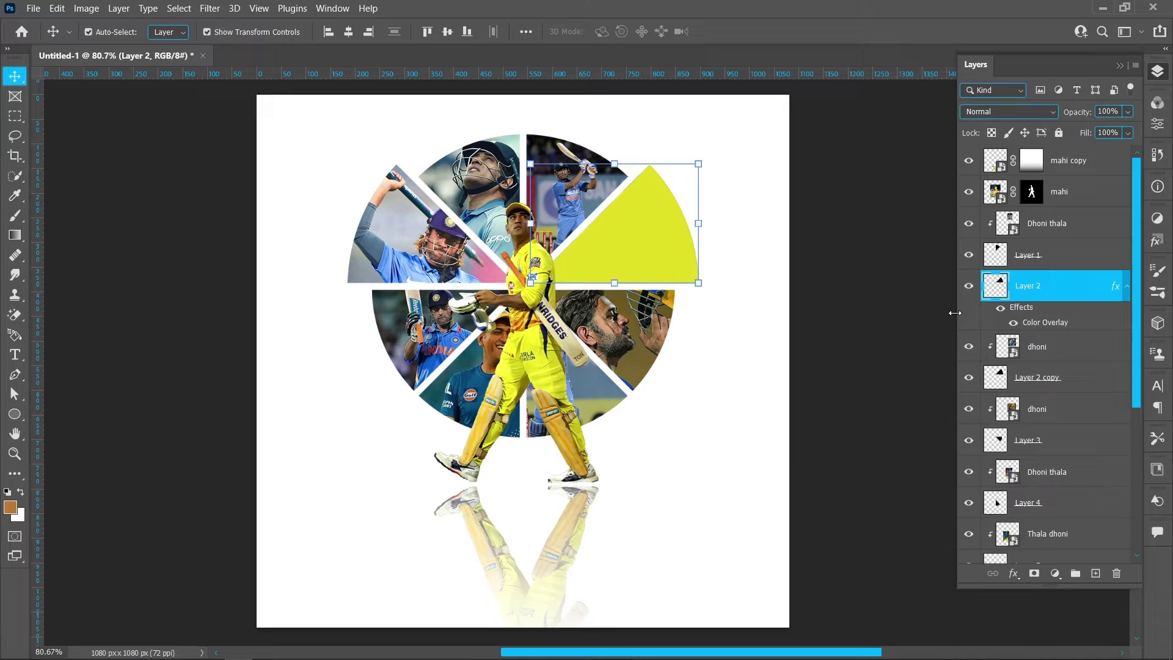
# Step: Convert Layer 2 to a smart object and set its blend mode to Multiply
pyautogui.rightClick(1081, 288)
pyautogui.click(919, 226)
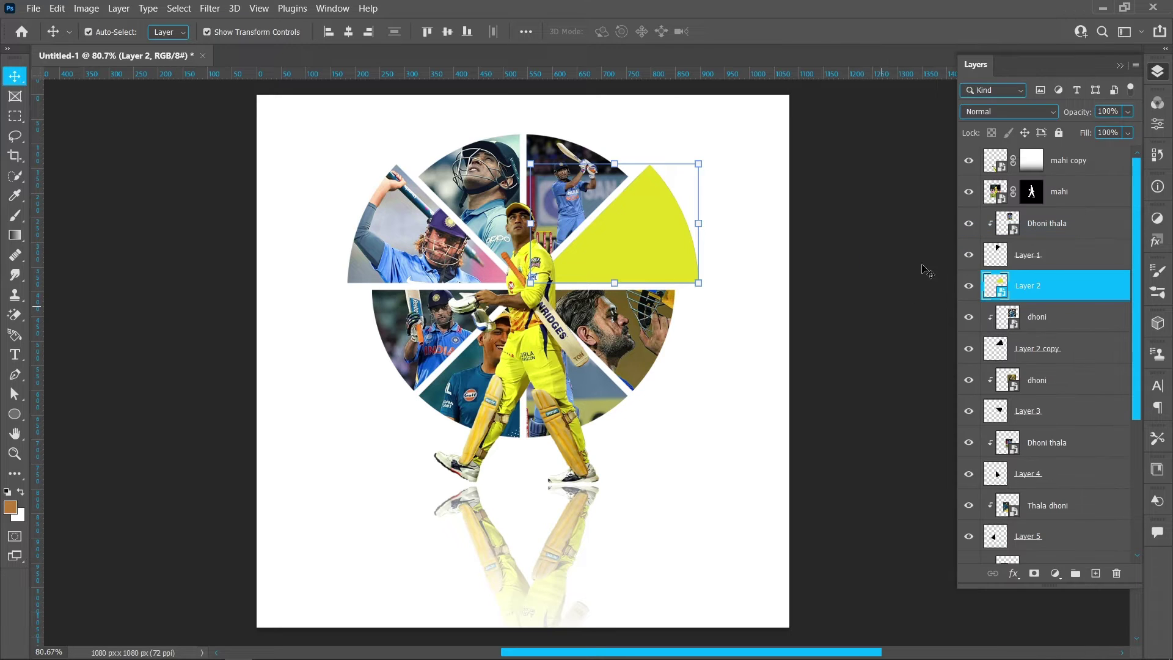
pyautogui.click(1036, 107)
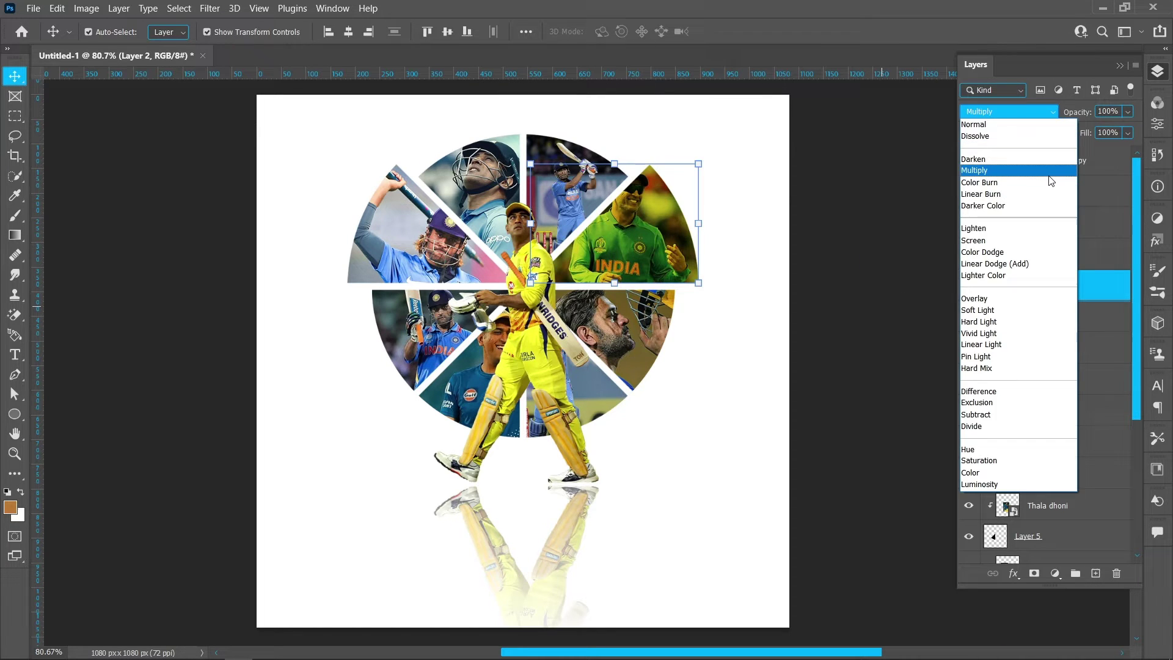
pyautogui.click(1050, 177)
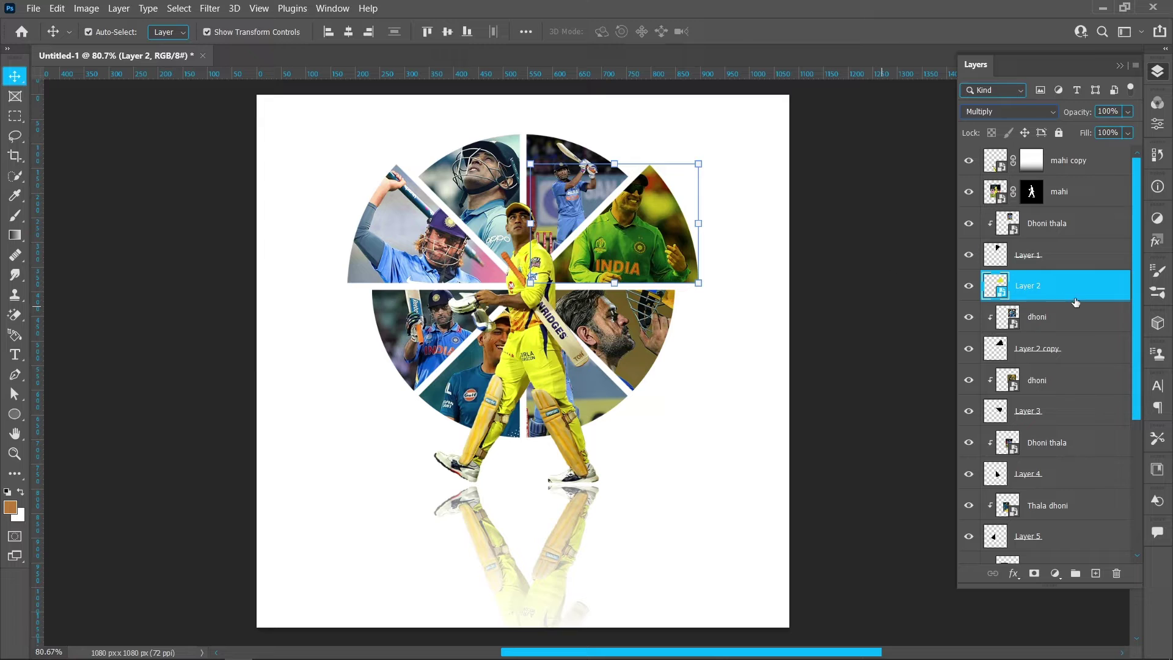
# Step: Duplicate Layer 7, clip the ms dhoni photo to the copy, and place the original wedge directly above that photo
pyautogui.scroll(-1, 1075, 302)
pyautogui.click(437, 255)
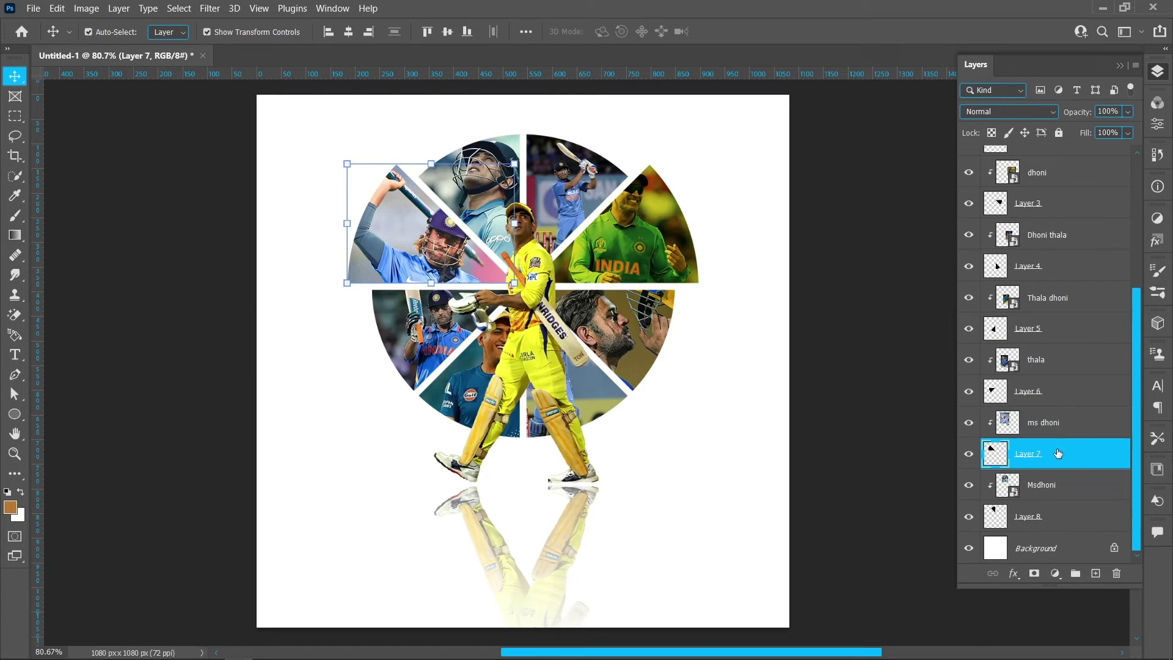
pyautogui.moveTo(1058, 453); pyautogui.dragTo(1092, 560)
pyautogui.rightClick(1078, 420)
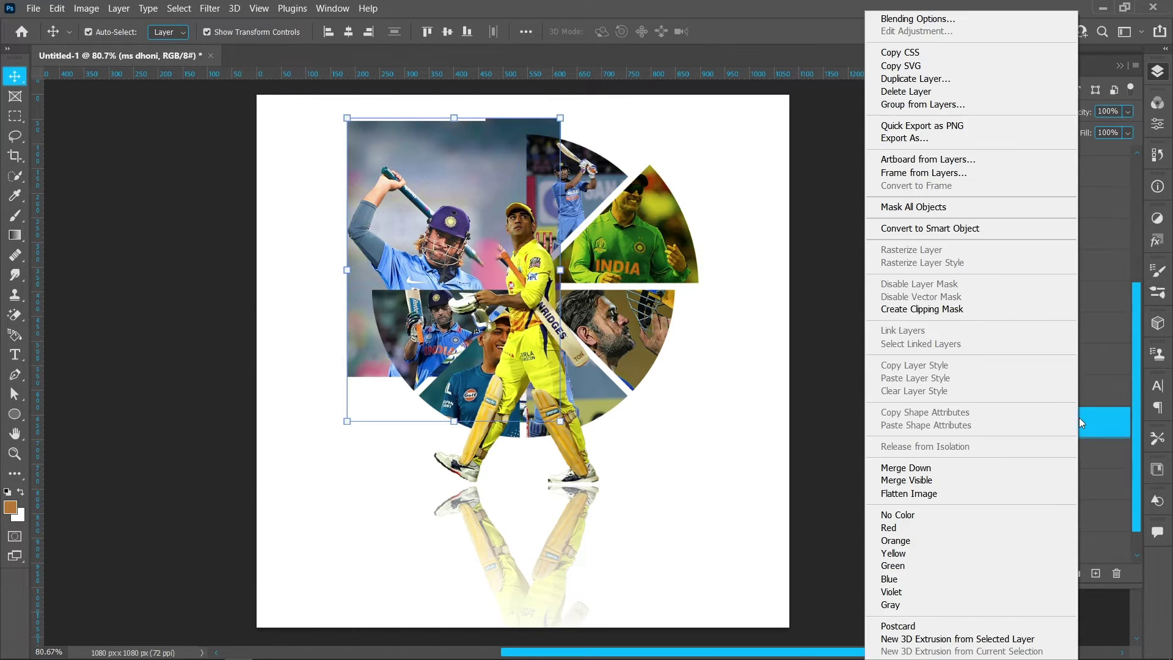
pyautogui.click(910, 306)
pyautogui.moveTo(1082, 488); pyautogui.dragTo(1064, 417)
# Step: Add a Color Overlay in the same yellow to the Layer 7 wedge
pyautogui.click(1013, 573)
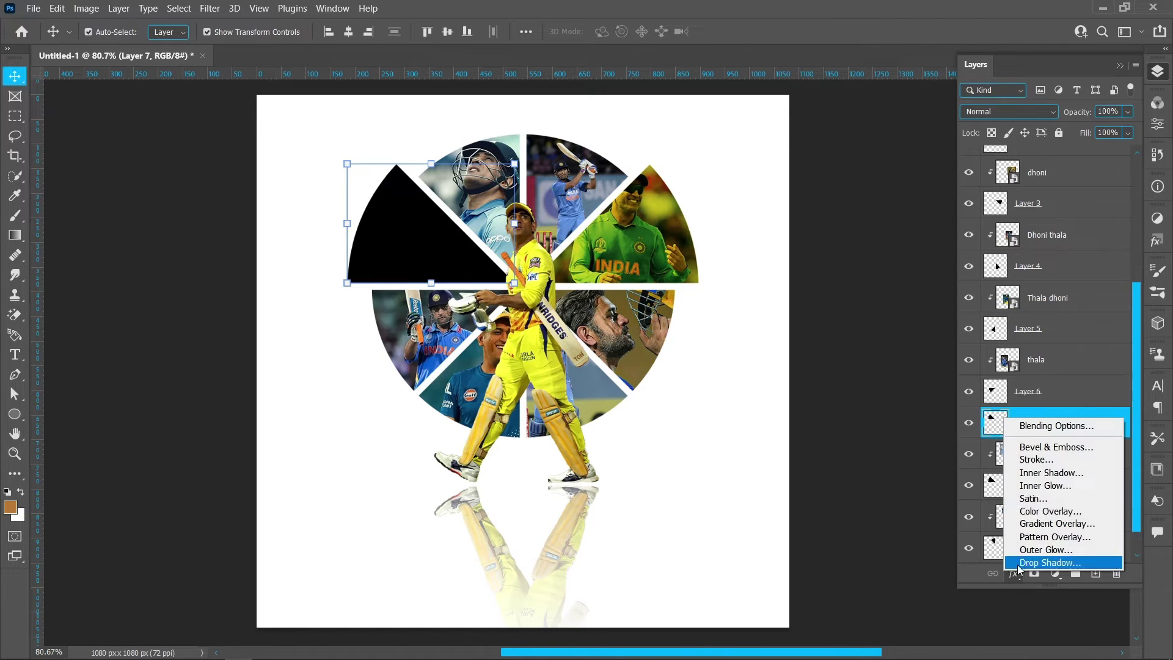
pyautogui.click(1043, 511)
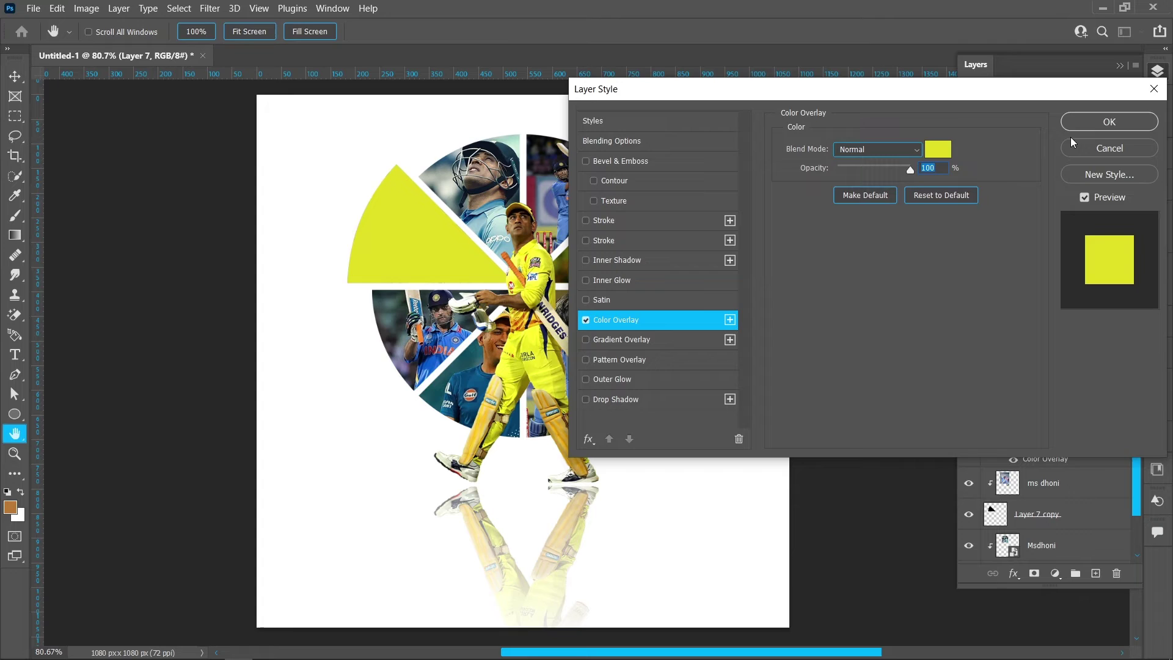
pyautogui.click(1093, 123)
# Step: Convert Layer 7 to a smart object, set its blend mode to Multiply, and deselect it
pyautogui.rightClick(1081, 428)
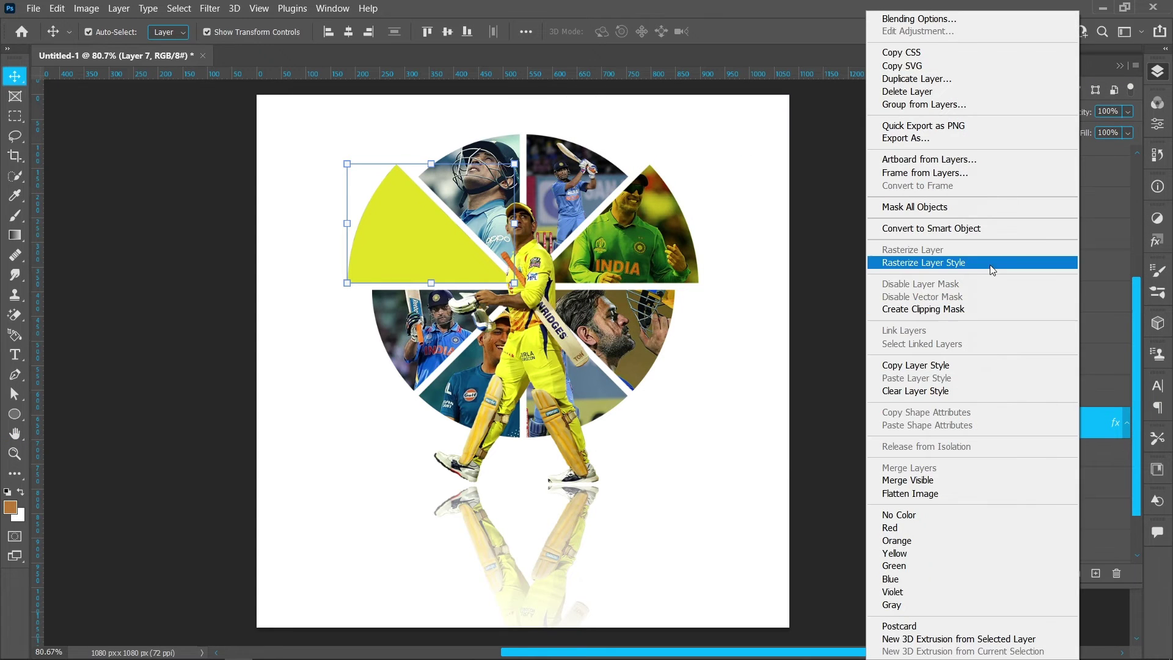
pyautogui.click(984, 226)
pyautogui.click(1010, 111)
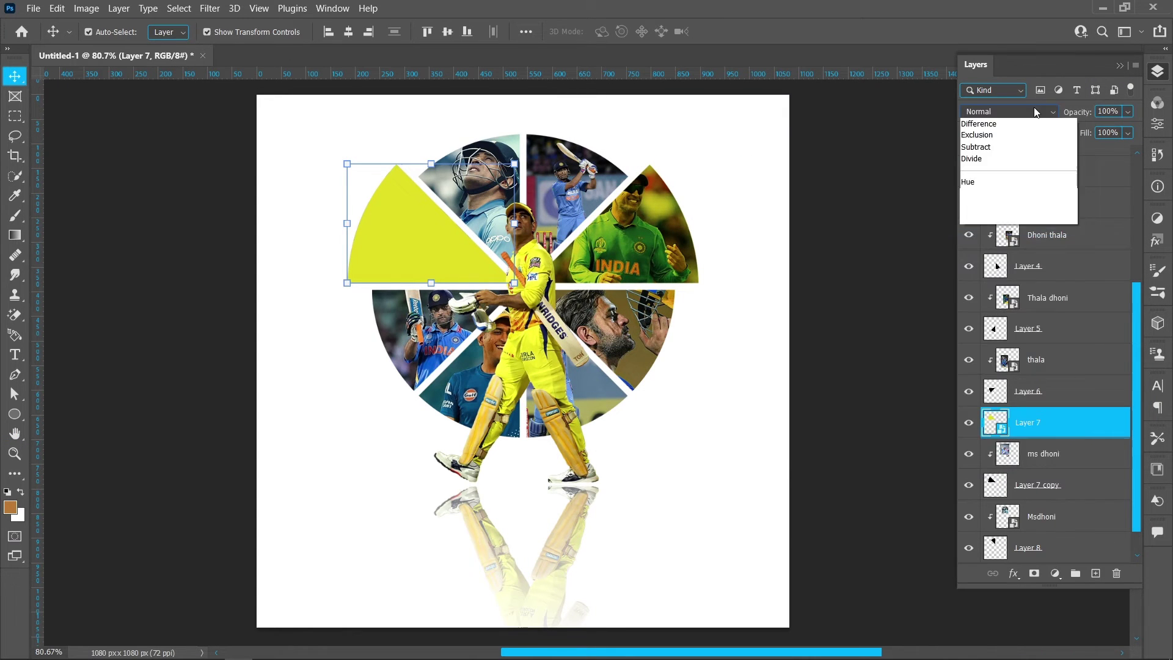
pyautogui.click(1042, 177)
pyautogui.click(887, 351)
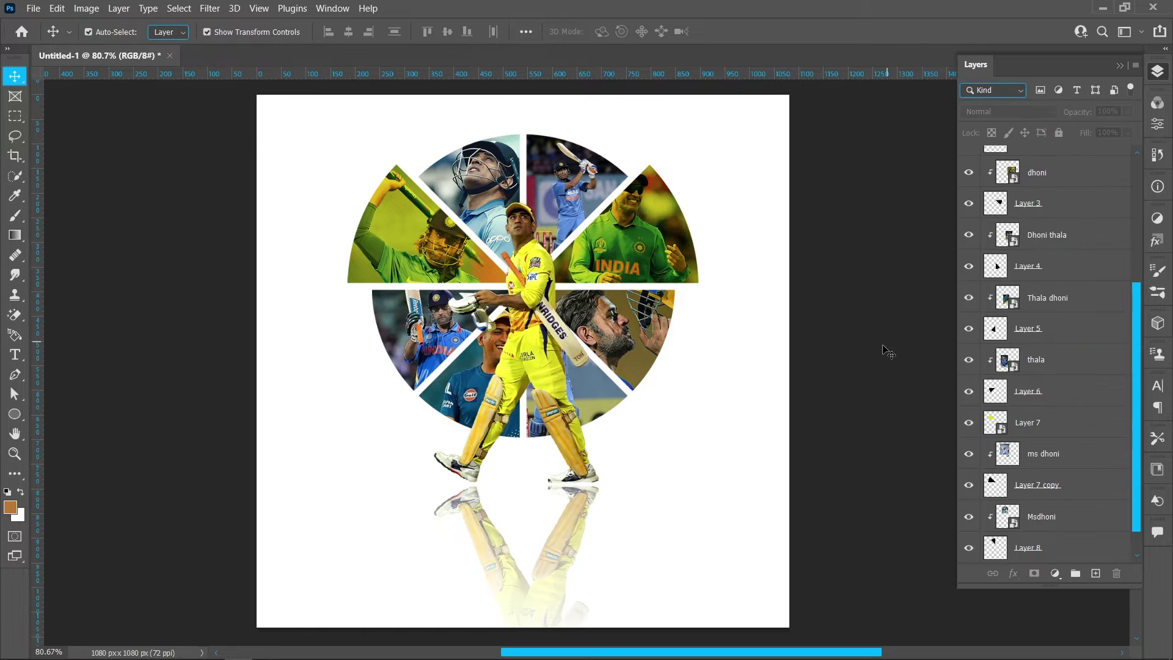
# Step: Turn off paint symmetry for the Brush tool
pyautogui.click(15, 215)
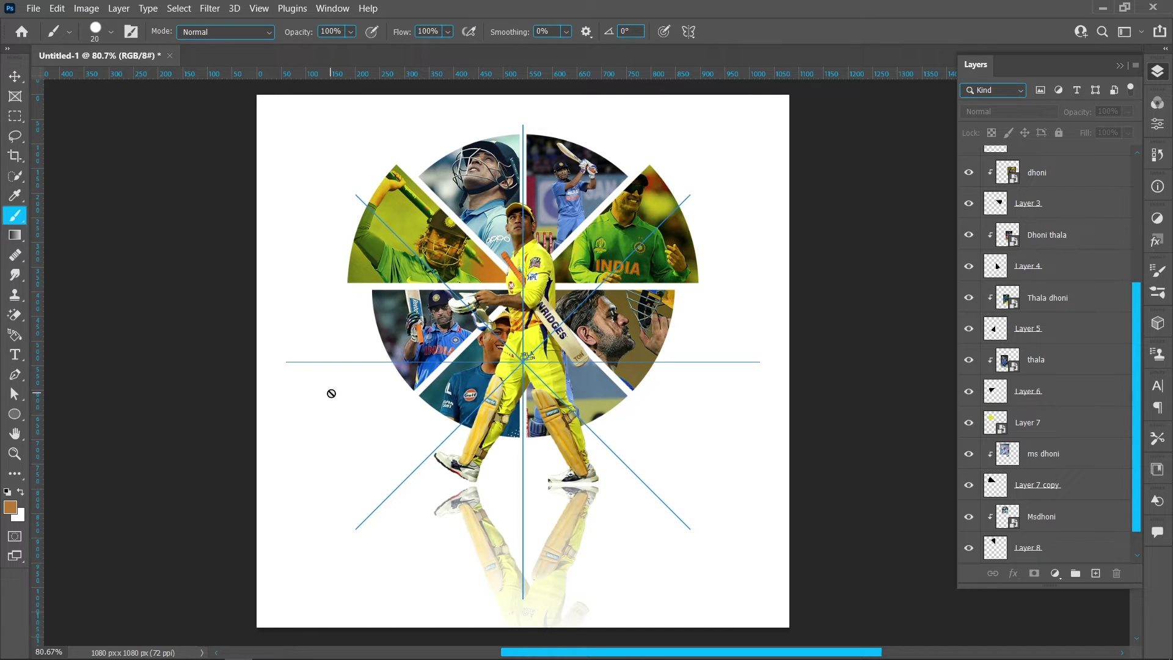
pyautogui.click(688, 31)
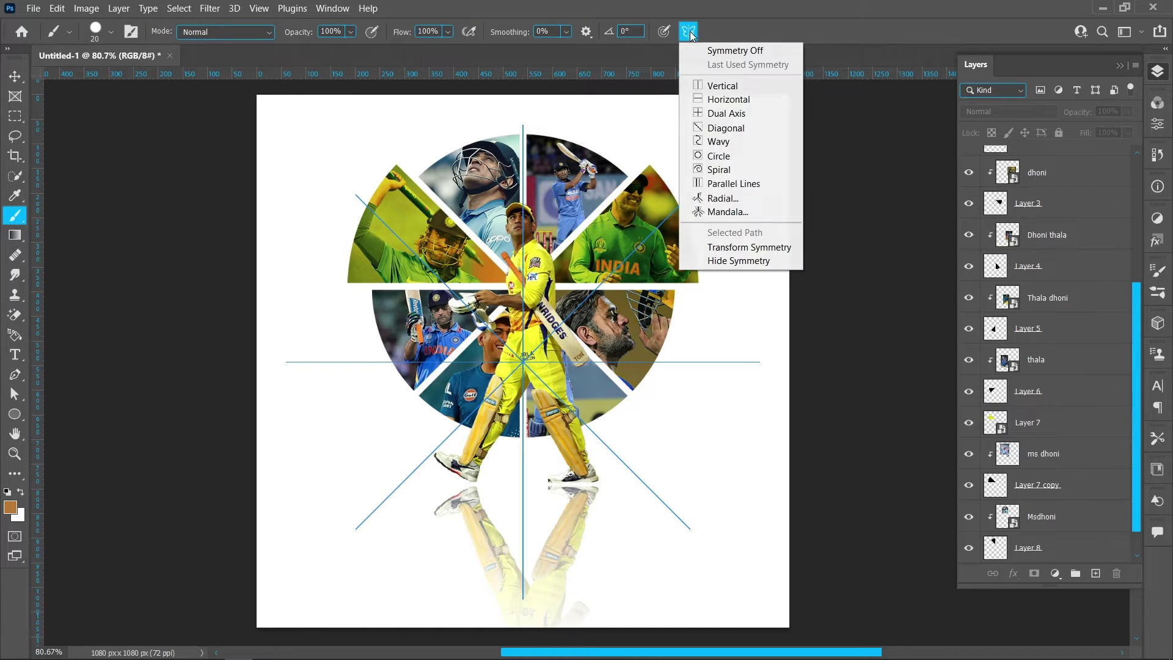
pyautogui.click(722, 52)
# Step: Add an empty layer at the top of the stack and set up a black 149 px brush with 0% hardness
pyautogui.scroll(4, 992, 367)
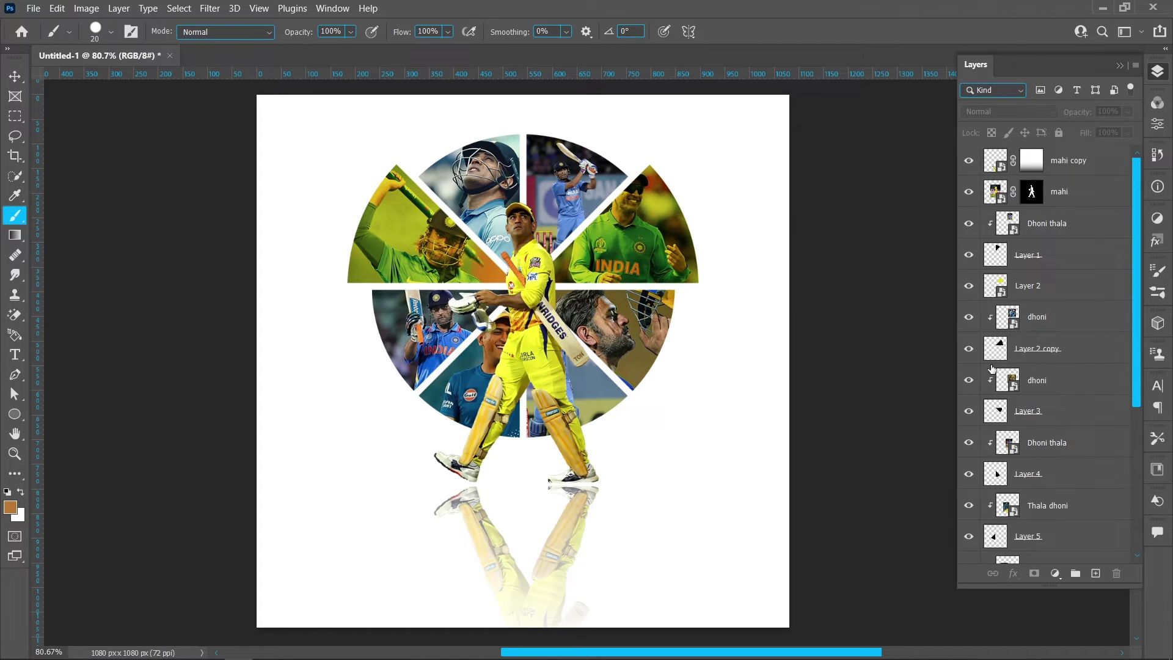
pyautogui.click(1095, 573)
pyautogui.rightClick(458, 400)
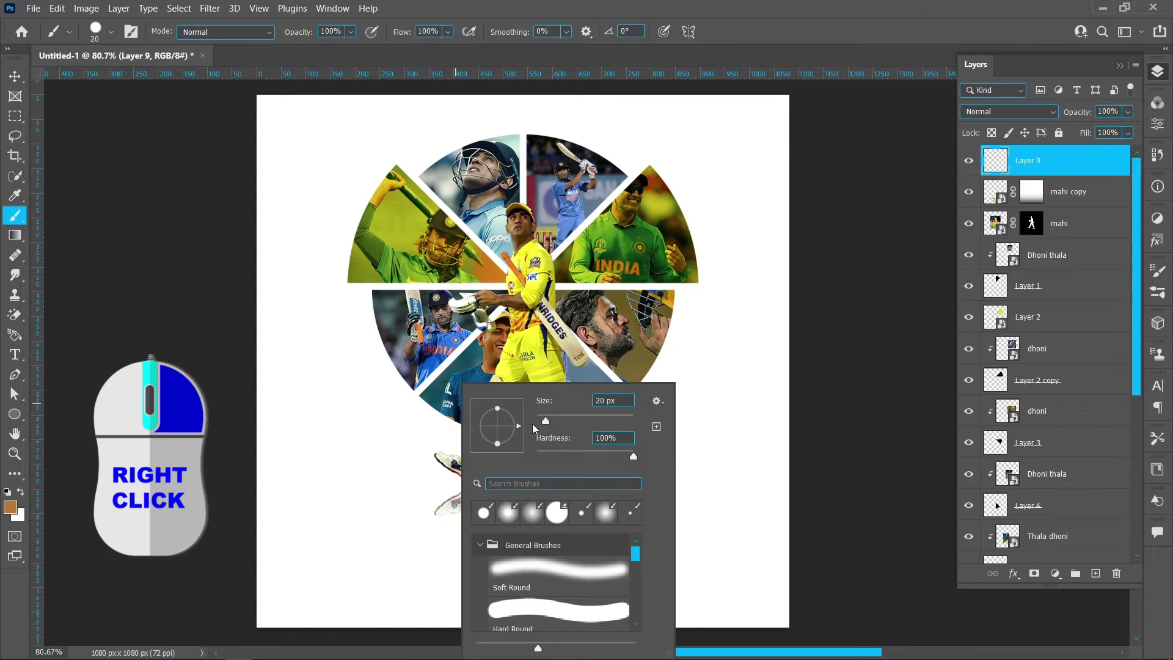
pyautogui.click(588, 415)
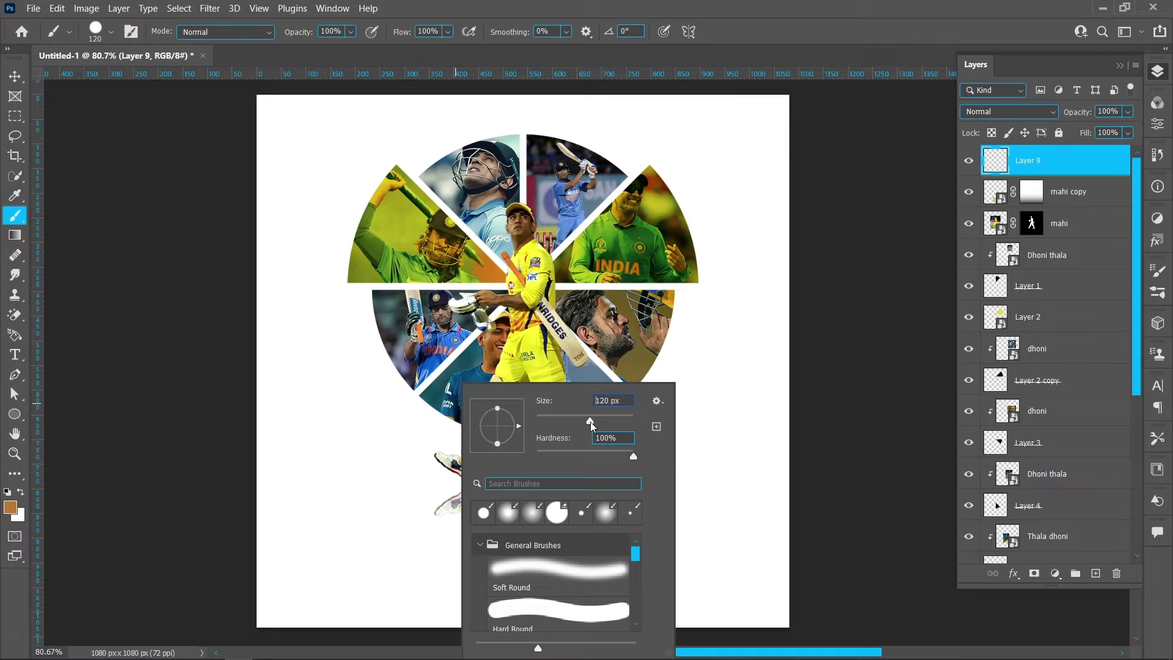
pyautogui.moveTo(590, 422); pyautogui.dragTo(539, 455)
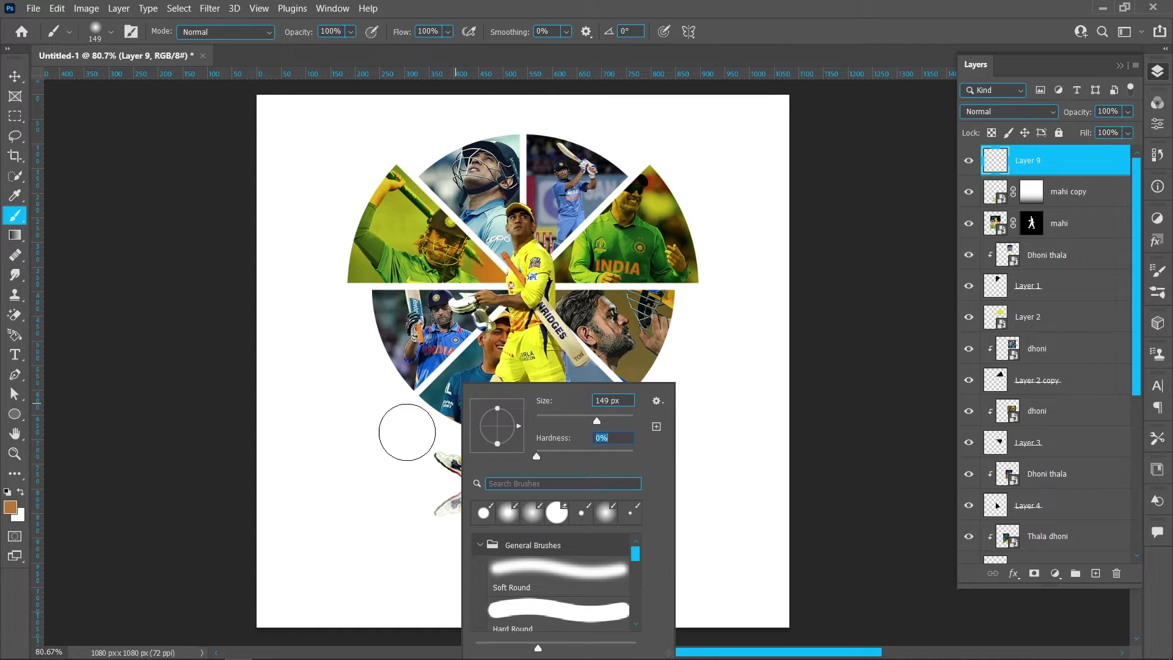
pyautogui.press('Return')
pyautogui.press('d')
# Step: Paint one soft black dab on Layer 9 and transform it into a thin, wide shadow under the player's front foot
pyautogui.click(372, 463)
pyautogui.click(15, 77)
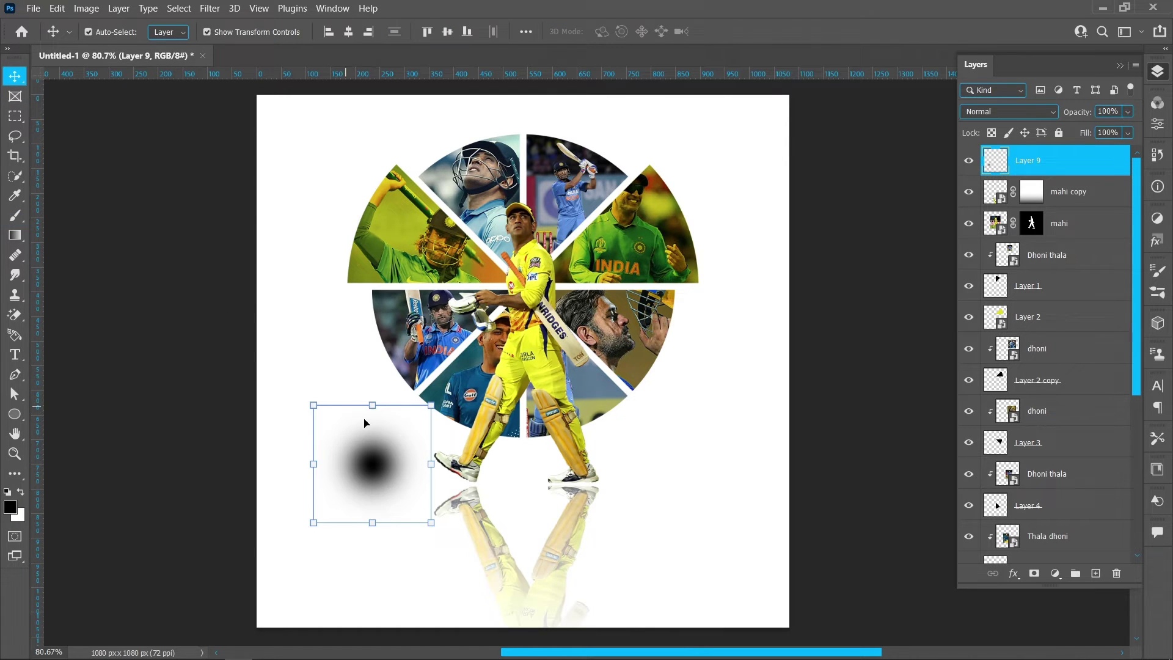
pyautogui.moveTo(374, 403); pyautogui.dragTo(596, 490)
pyautogui.press('Return')
pyautogui.click(755, 32)
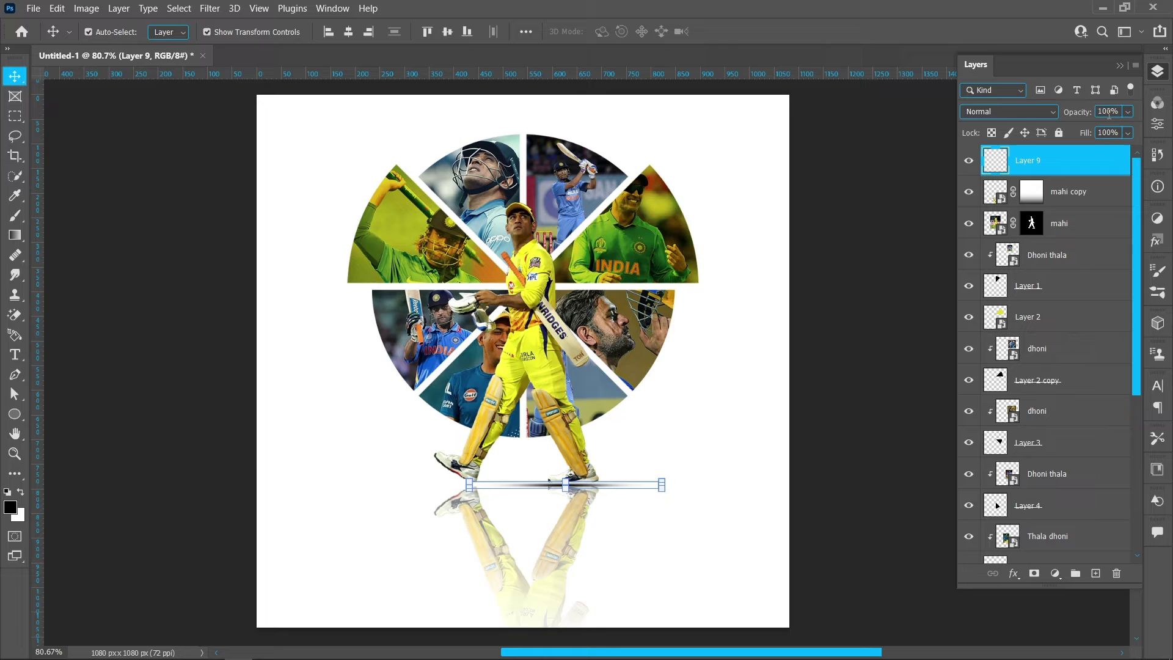
# Step: Set the opacity of the Layer 9 shadow to 80% and deselect the layer
pyautogui.write('80')
pyautogui.press('Return')
pyautogui.click(847, 450)
# Step: Group all layers from Layer 8 up to Layer 9, leaving only the Background outside the group
pyautogui.scroll(-5, 1050, 376)
pyautogui.click(1058, 521)
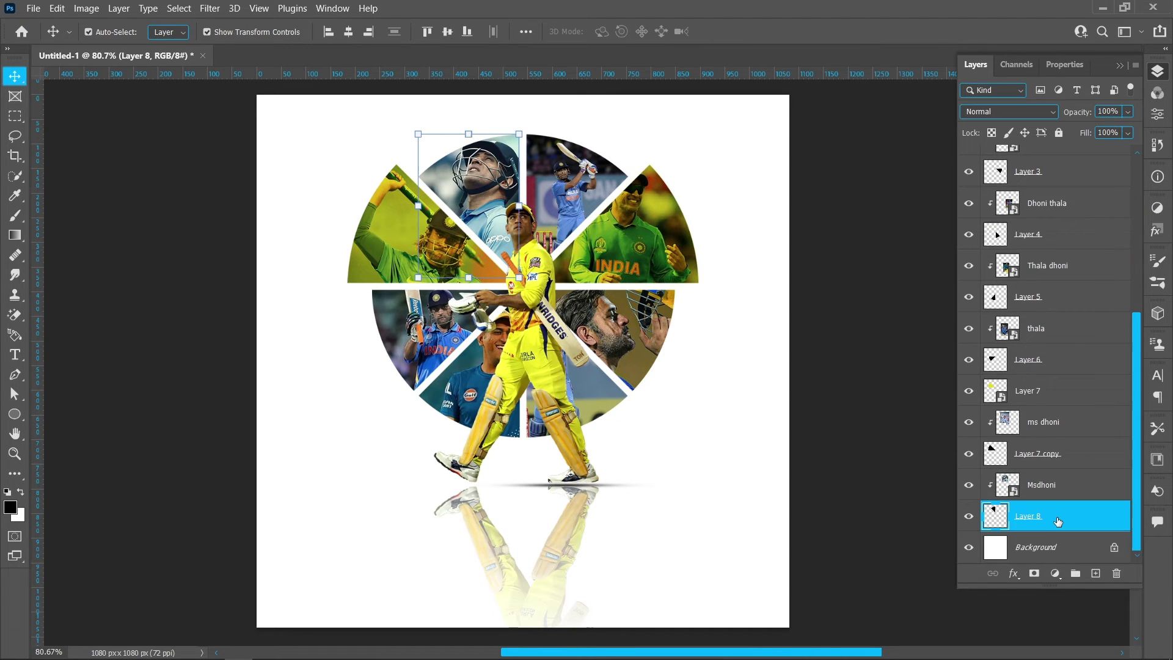
pyautogui.scroll(5, 1075, 342)
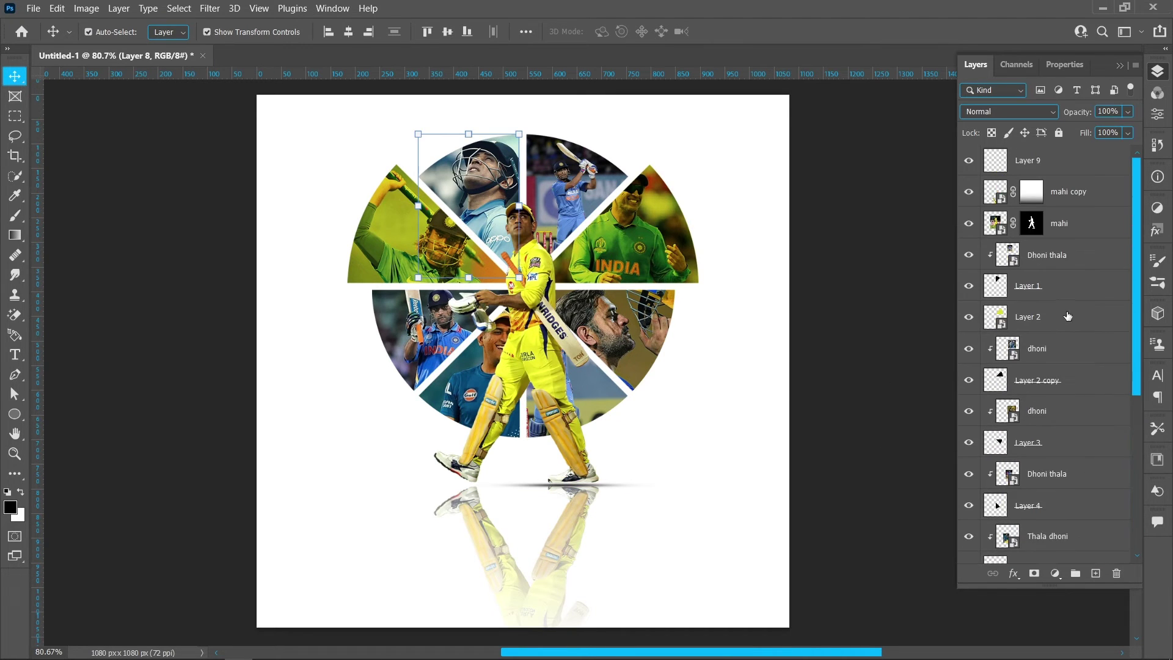
pyautogui.keyDown('shift'); pyautogui.click(1076, 173); pyautogui.keyUp('shift')
pyautogui.hotkey('ctrl', 'g')
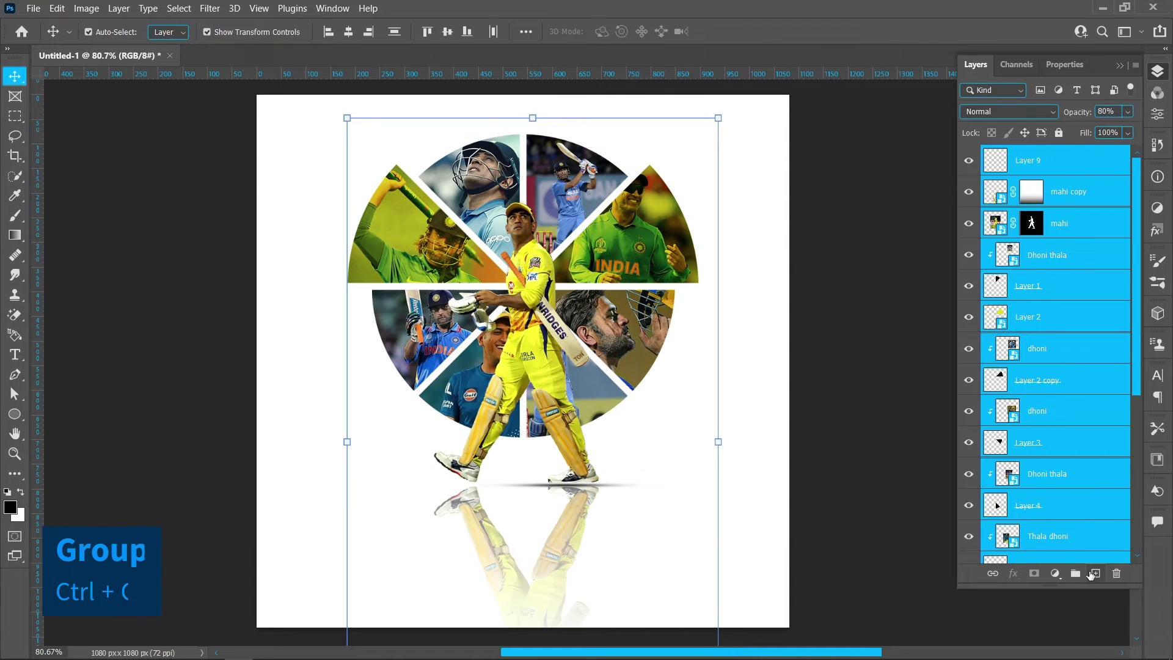
# Step: Start a linear Gradient Fill layer above the Background using the Foreground to Background preset
pyautogui.click(1071, 551)
pyautogui.click(1054, 183)
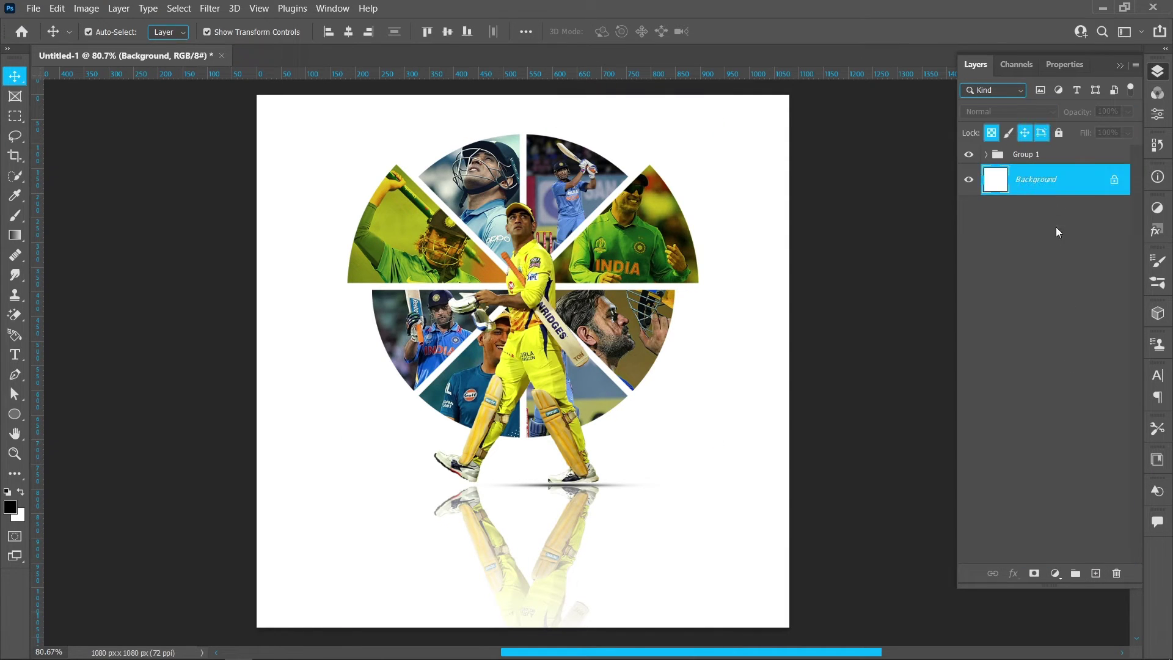
pyautogui.click(1053, 572)
pyautogui.click(1068, 320)
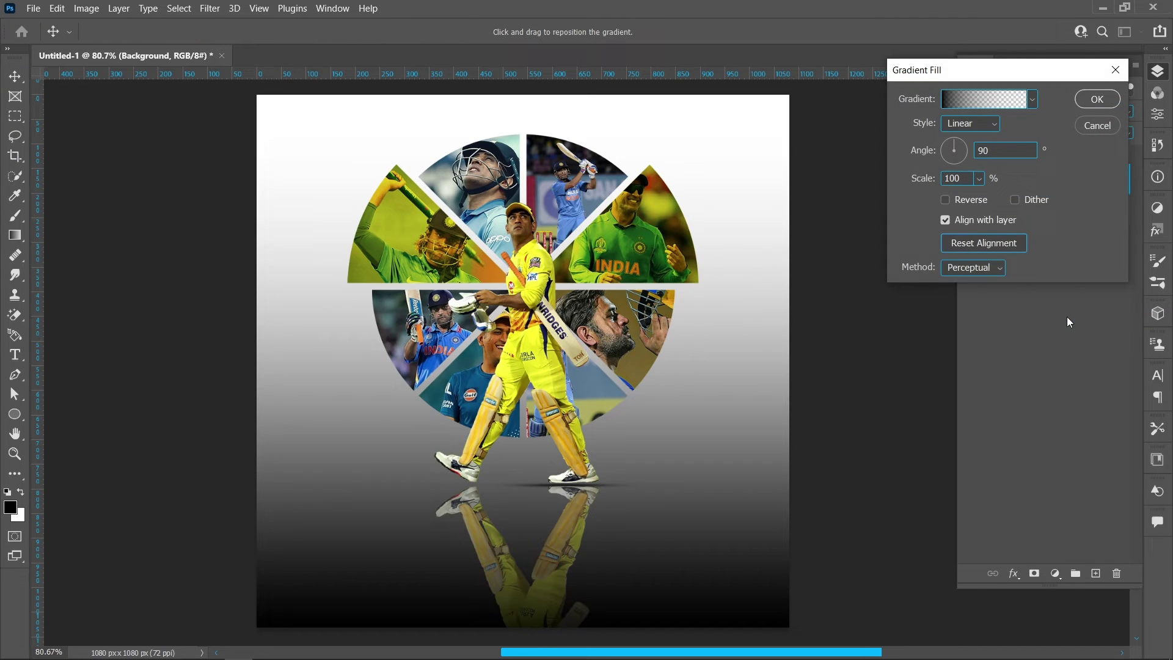
pyautogui.click(983, 99)
pyautogui.click(795, 130)
pyautogui.click(812, 156)
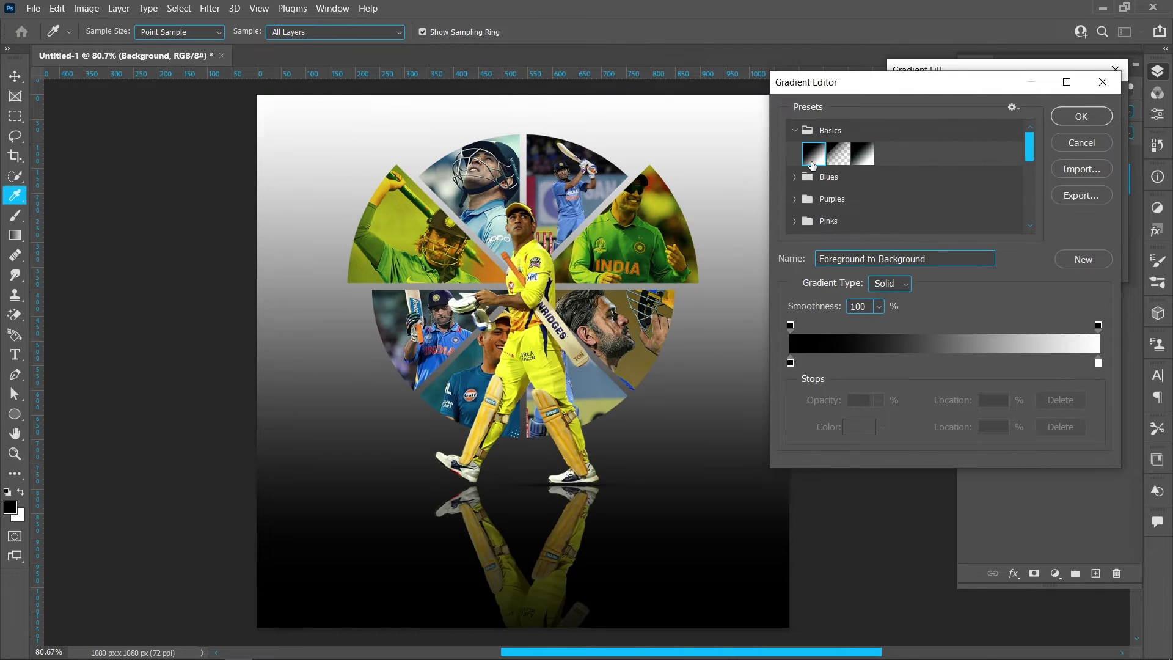
# Step: Change the gradient's black starting colour stop to white
pyautogui.click(791, 363)
pyautogui.click(859, 426)
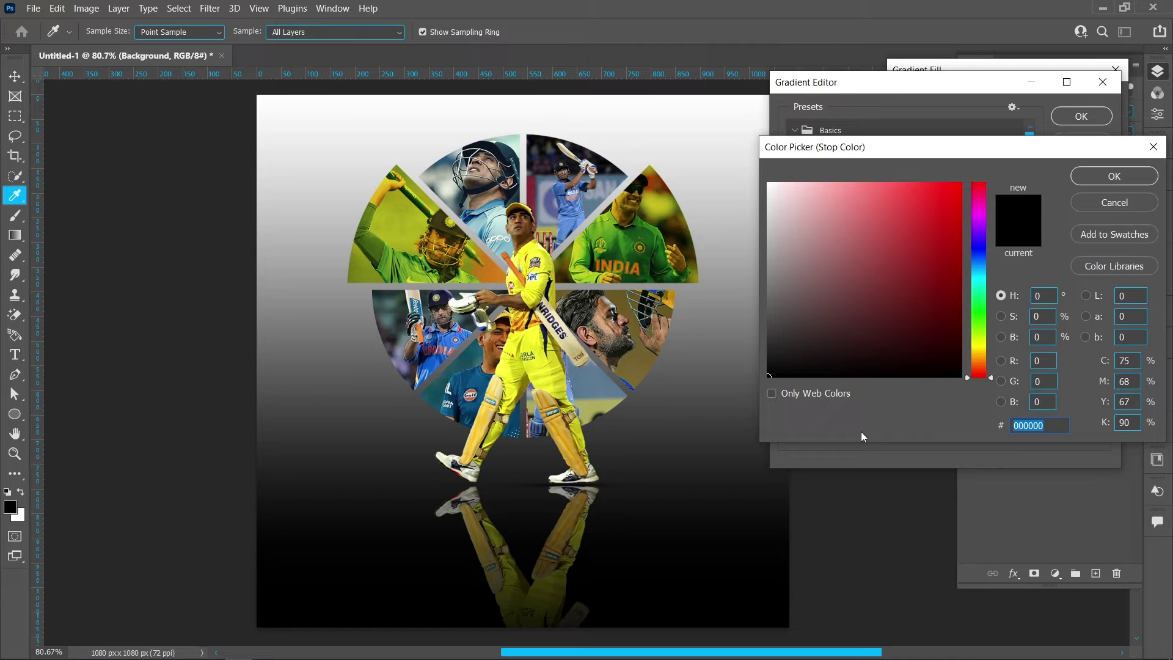
pyautogui.moveTo(834, 305); pyautogui.dragTo(768, 170)
pyautogui.click(1113, 176)
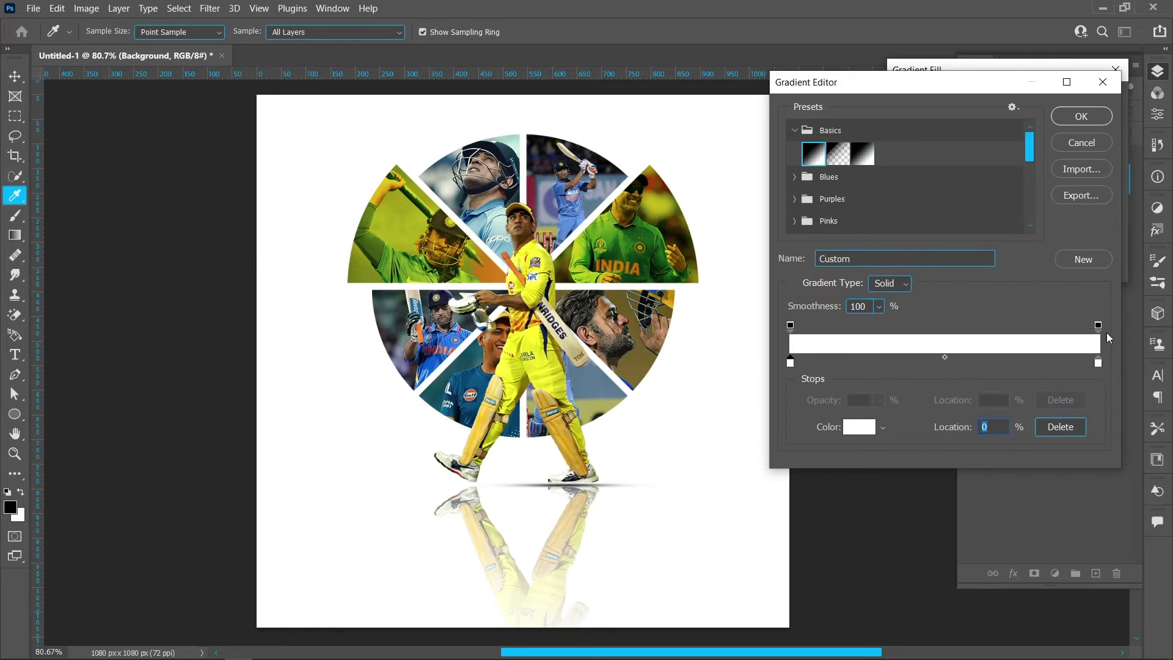
# Step: Change the gradient's other end colour stop to deep blue (#0150d3) and accept the gradient
pyautogui.click(1098, 363)
pyautogui.click(464, 332)
pyautogui.click(854, 427)
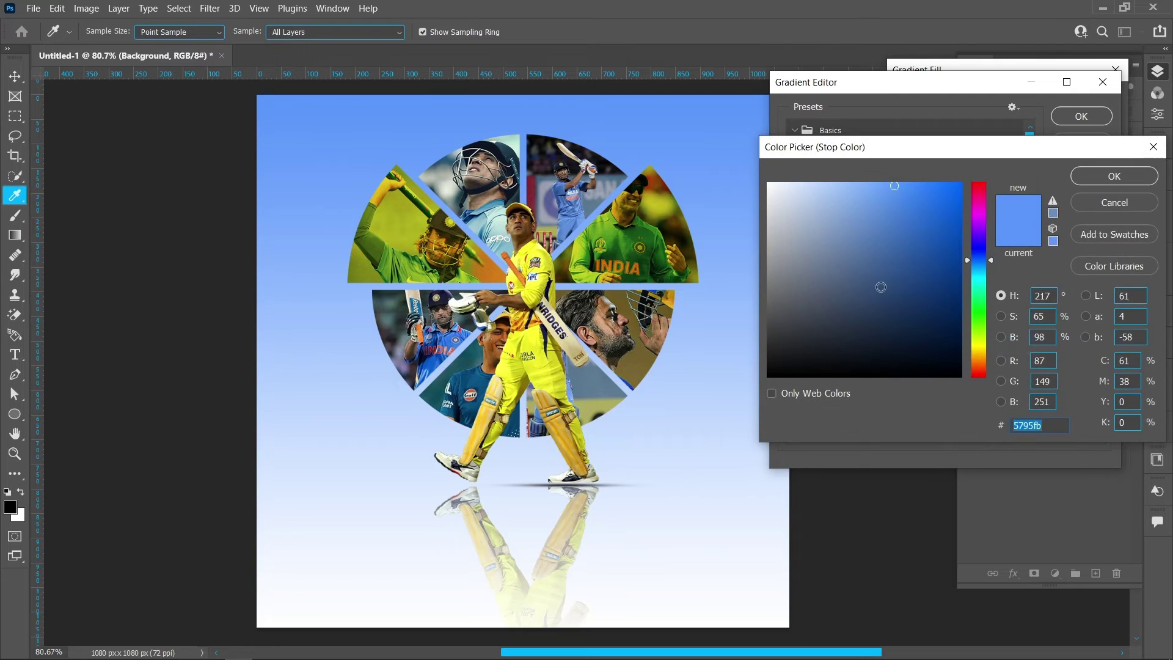
pyautogui.moveTo(913, 214); pyautogui.dragTo(957, 238)
pyautogui.click(1014, 233)
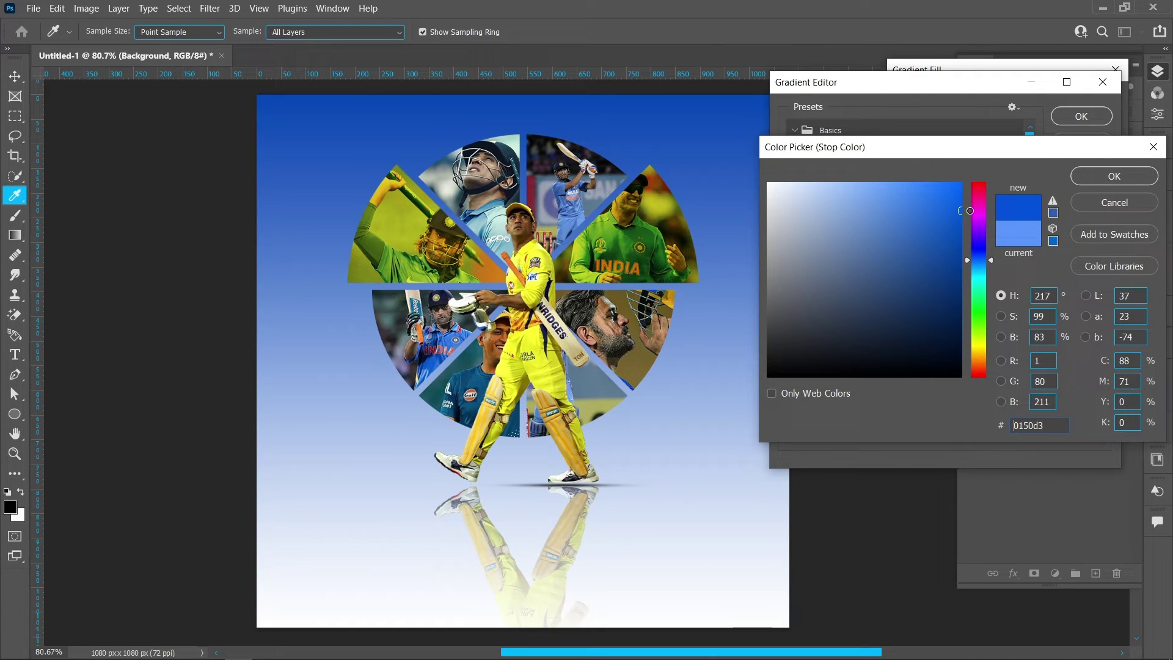
pyautogui.click(1114, 176)
pyautogui.click(1081, 116)
# Step: Make the gradient fill radial at 160% scale, reposition its centre behind the photo circle and apply it
pyautogui.click(990, 124)
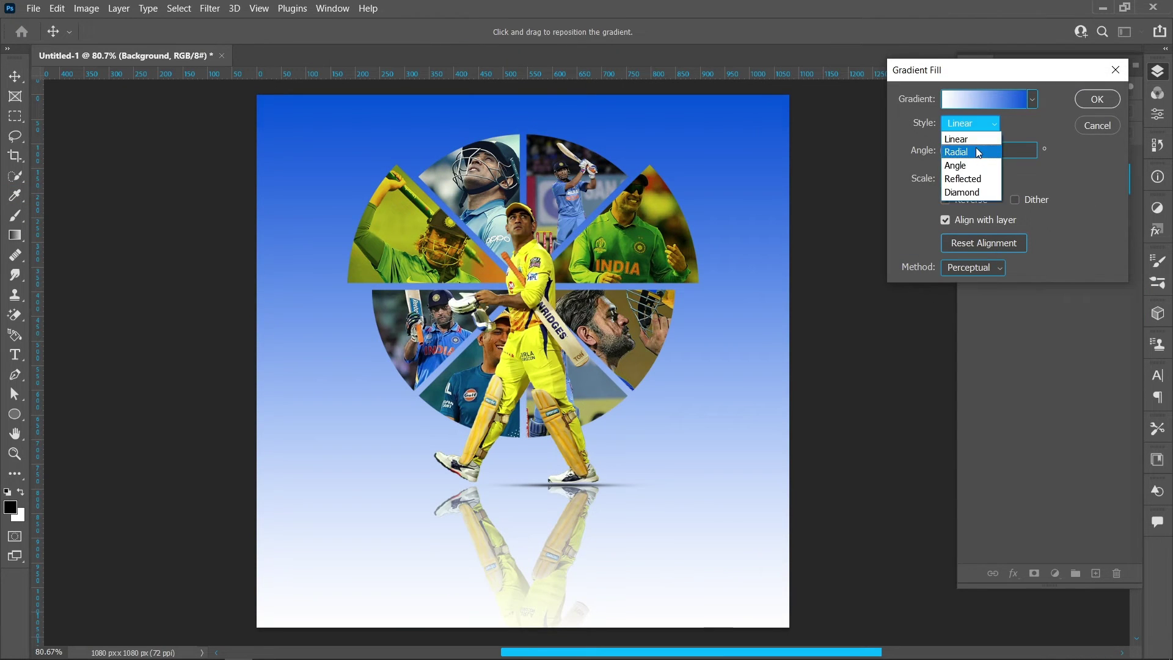
pyautogui.click(960, 145)
pyautogui.moveTo(921, 180); pyautogui.dragTo(953, 178)
pyautogui.moveTo(720, 357); pyautogui.dragTo(632, 344)
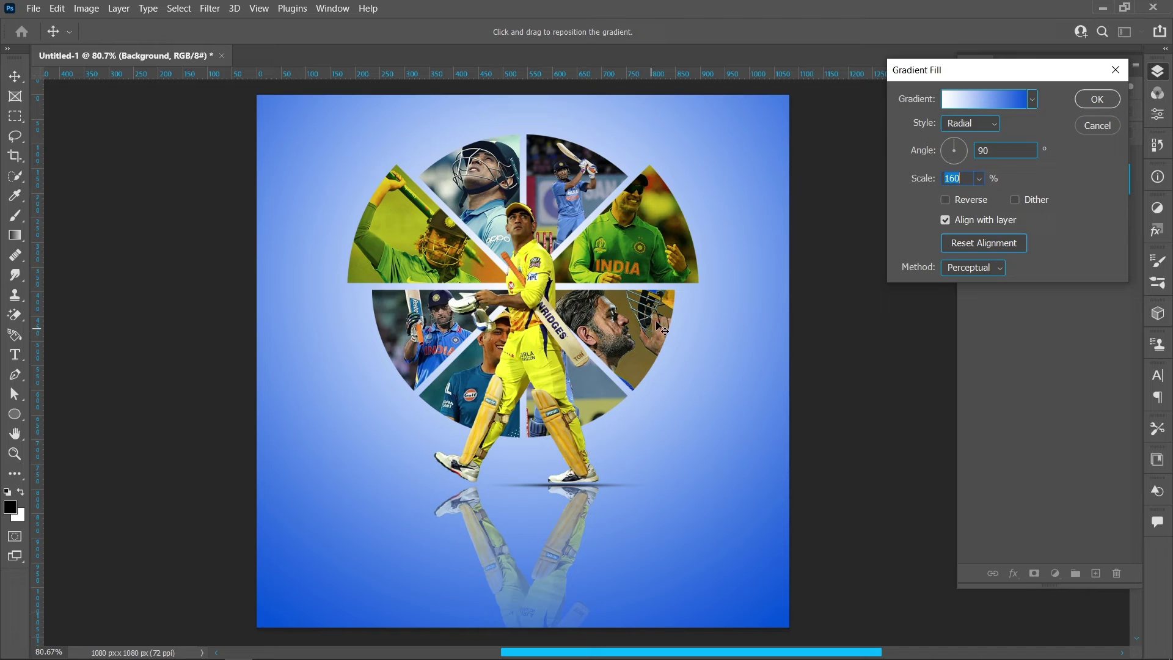
pyautogui.click(1097, 99)
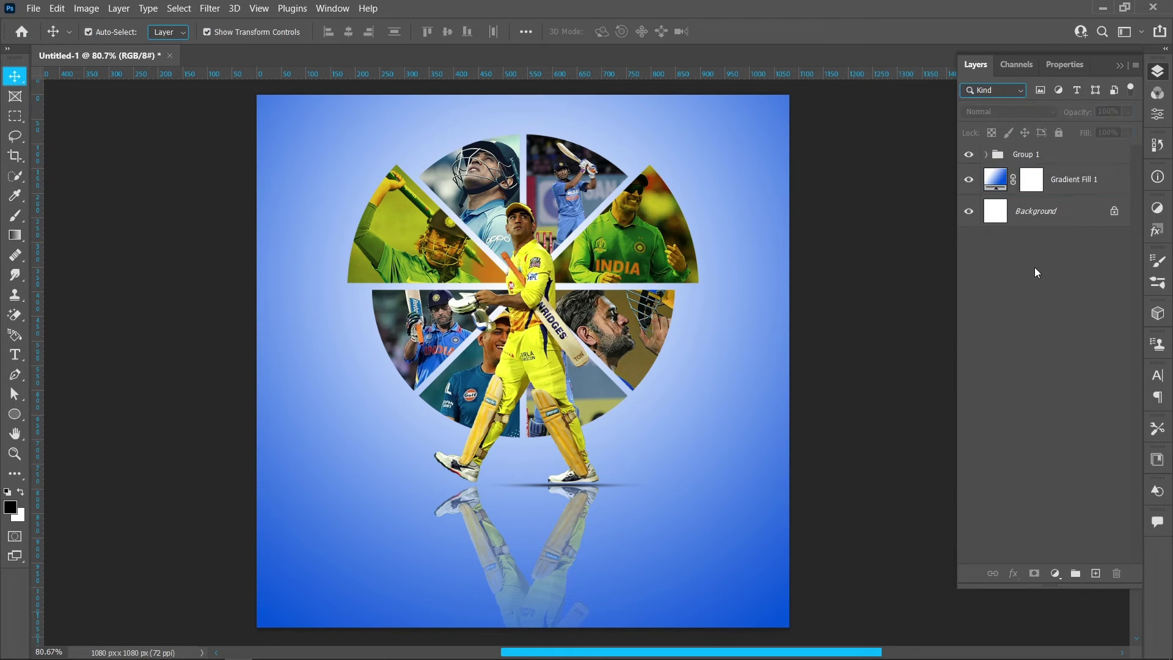
# Step: Add the text "MS" in Arial Black with tracking 0 beside the player's lower legs
pyautogui.click(15, 354)
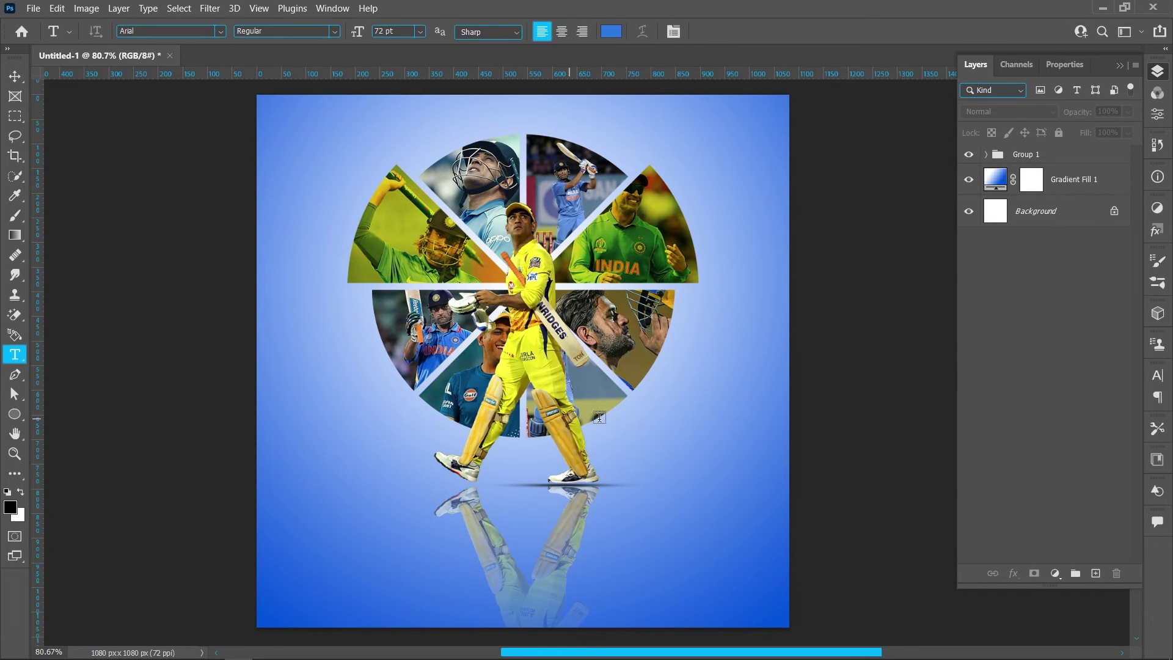
pyautogui.click(625, 442)
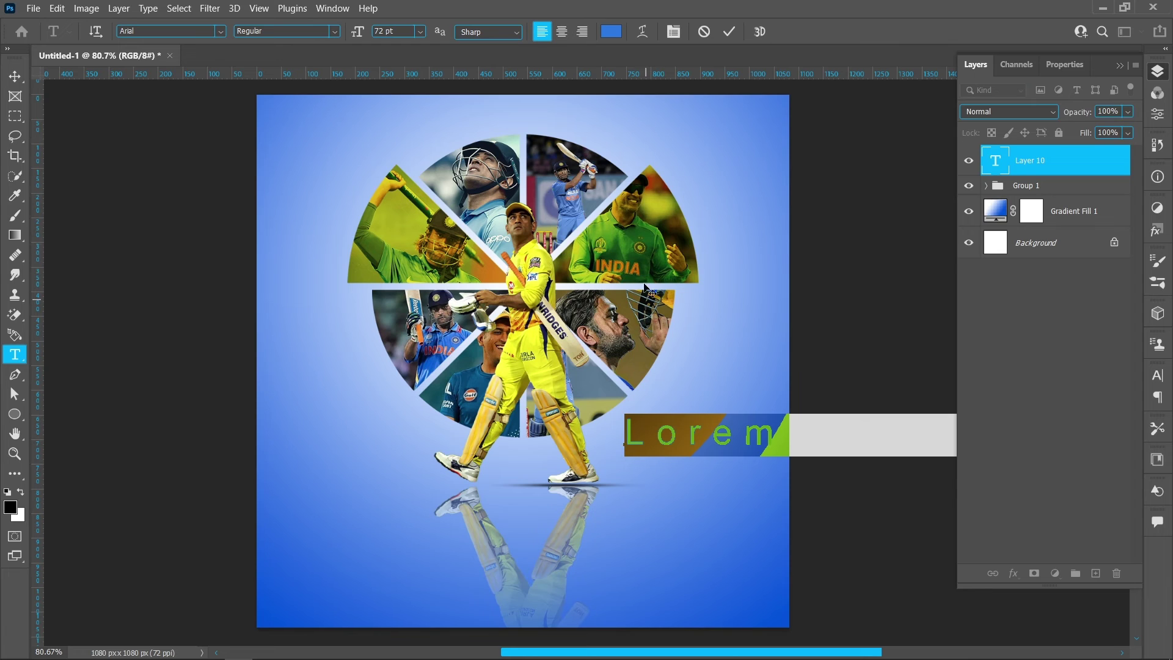
pyautogui.click(675, 33)
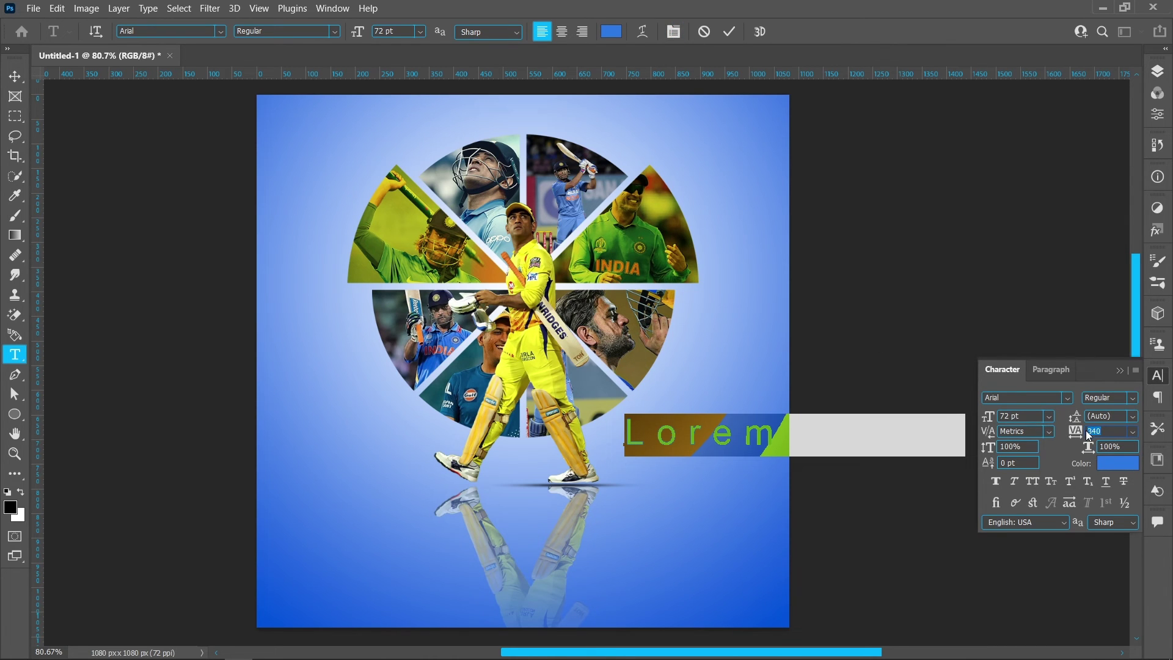
pyautogui.press('Return')
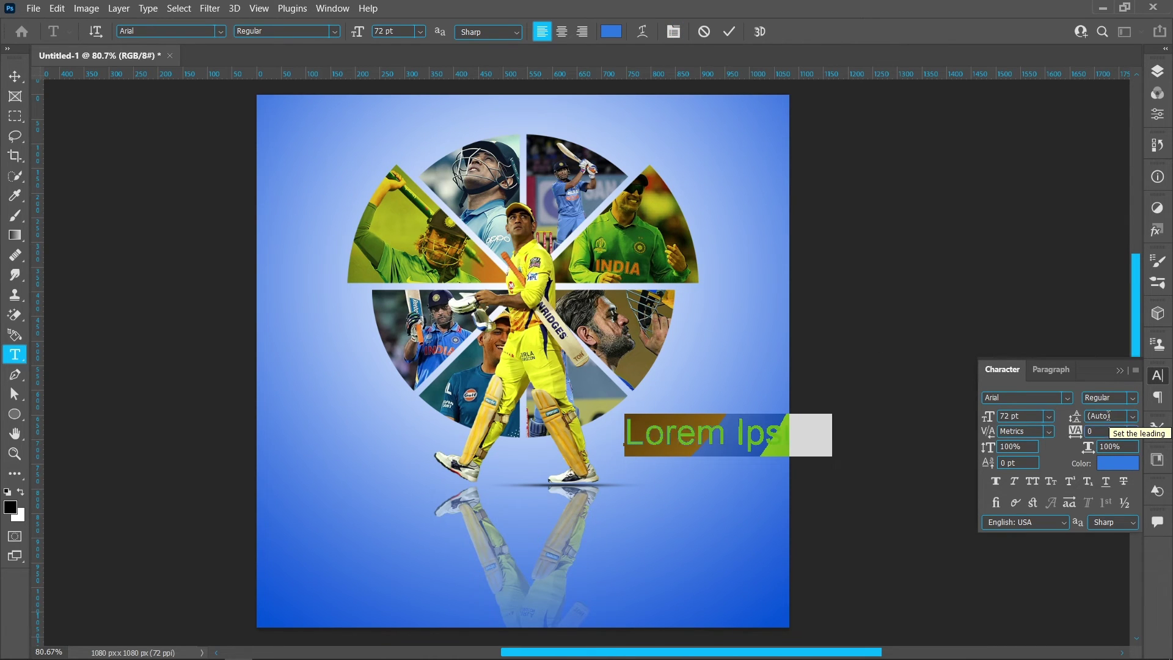
pyautogui.click(1131, 401)
pyautogui.click(1127, 462)
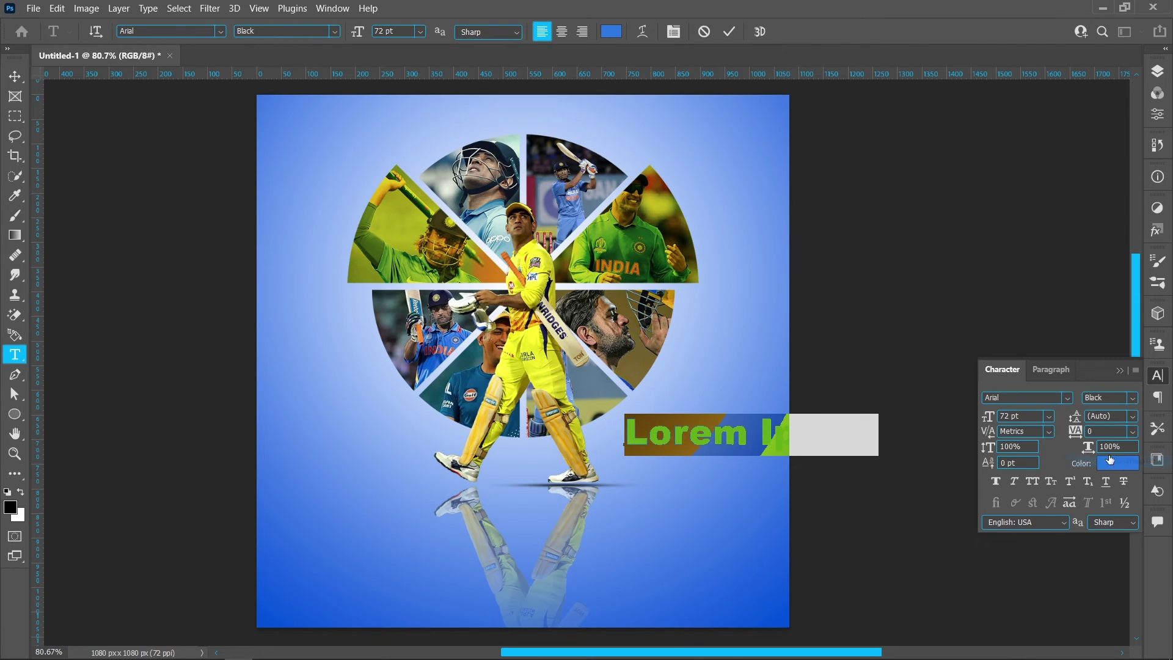
pyautogui.write('MS')
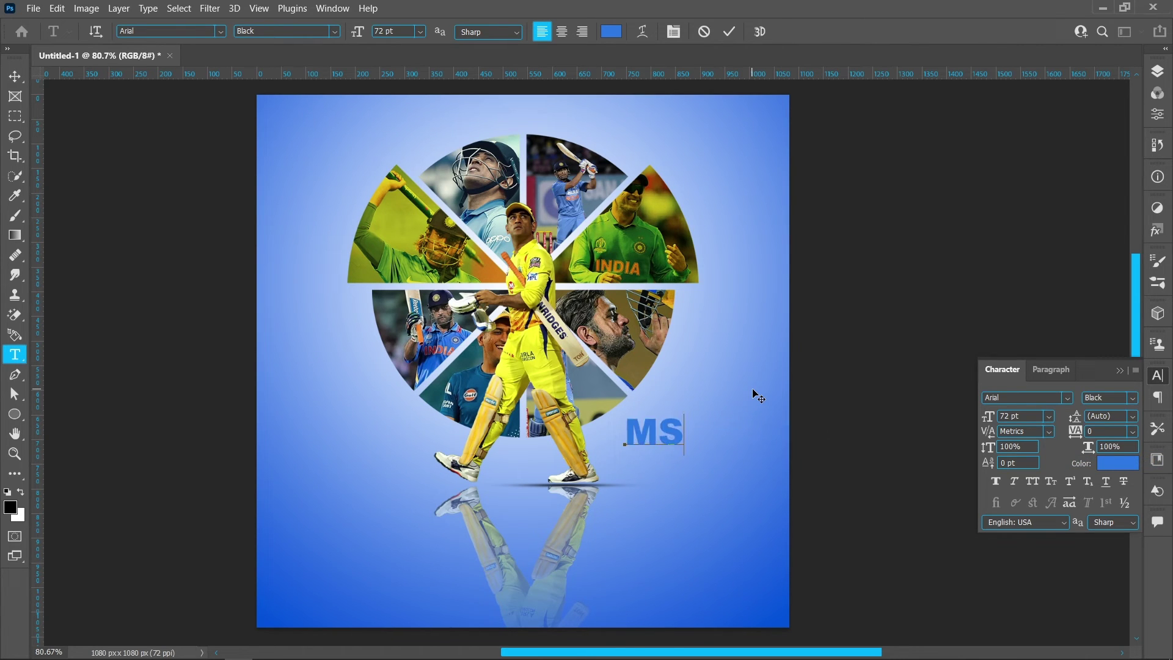
pyautogui.click(729, 32)
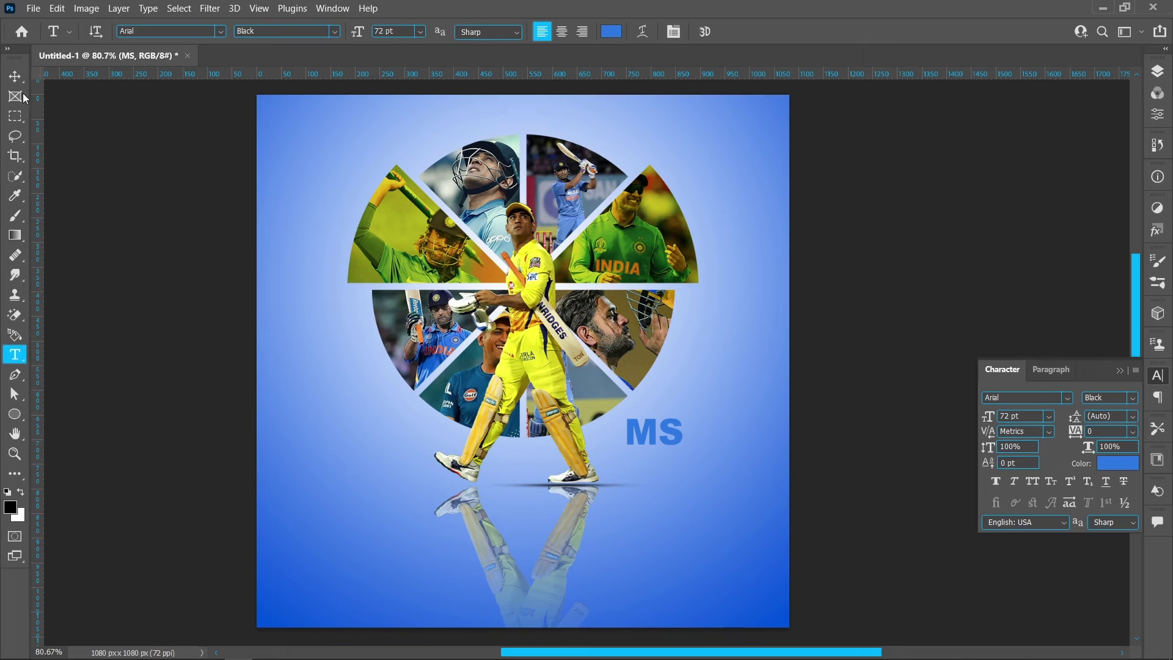
# Step: Reduce the MS text to 61 pt and move it slightly closer to the player
pyautogui.click(15, 77)
pyautogui.moveTo(684, 447); pyautogui.dragTo(674, 448)
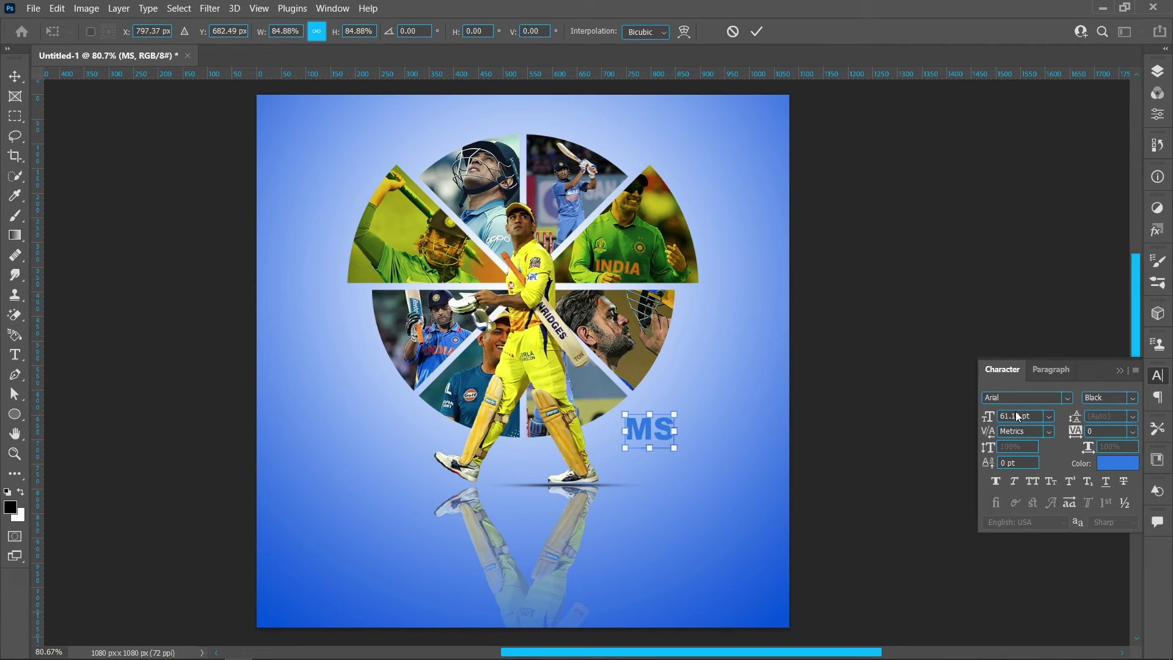
pyautogui.press('Return')
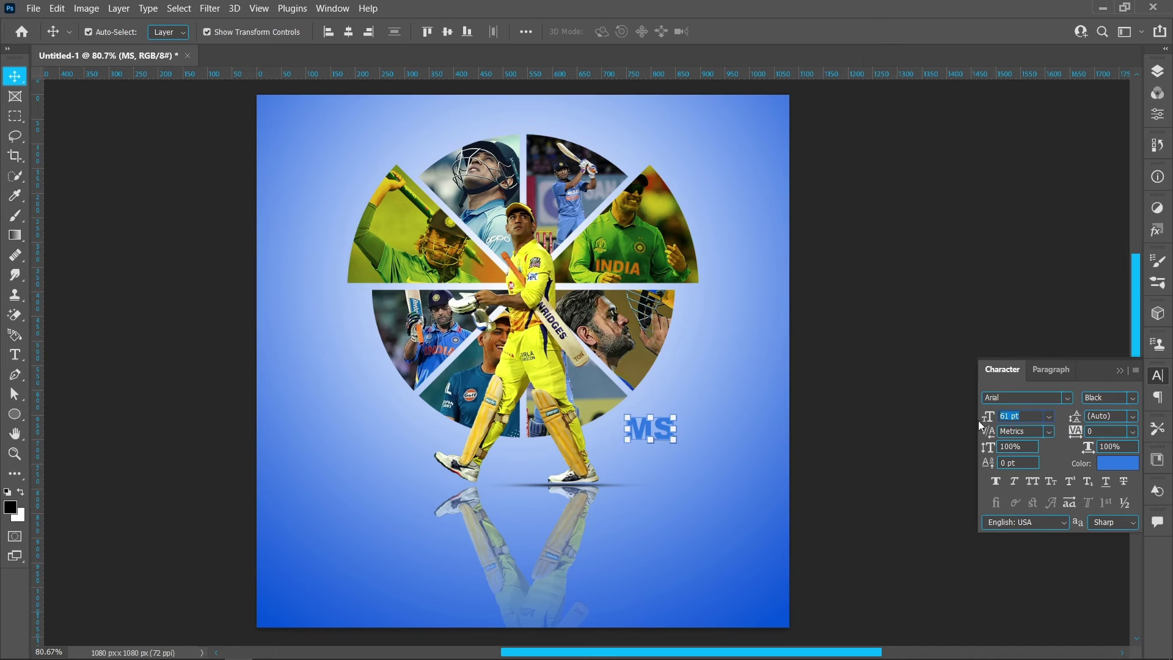
pyautogui.moveTo(651, 435); pyautogui.dragTo(641, 432)
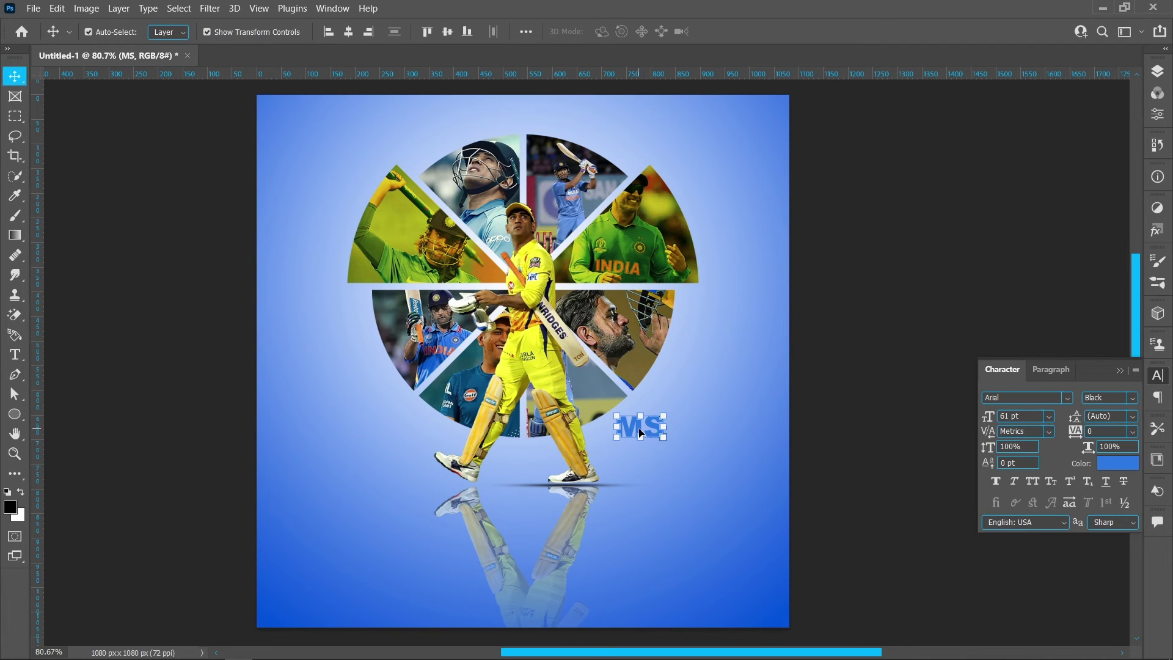
# Step: Set the MS text colour to yellow #ffff00
pyautogui.click(1106, 463)
pyautogui.click(542, 384)
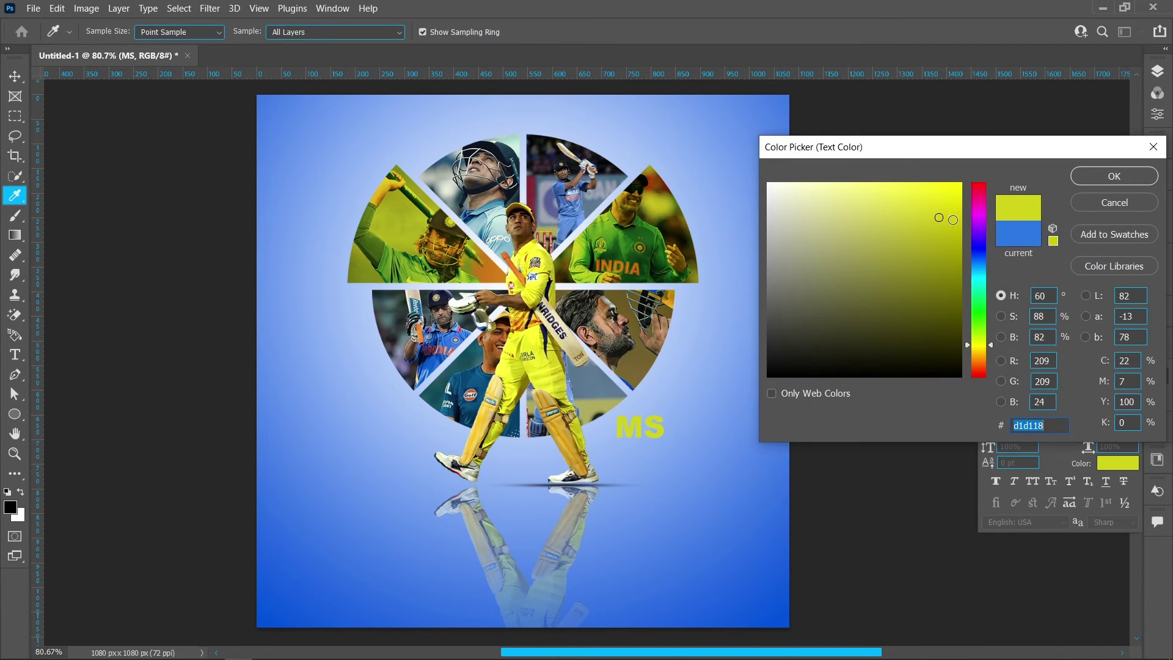
pyautogui.write('ffff00')
pyautogui.click(1114, 176)
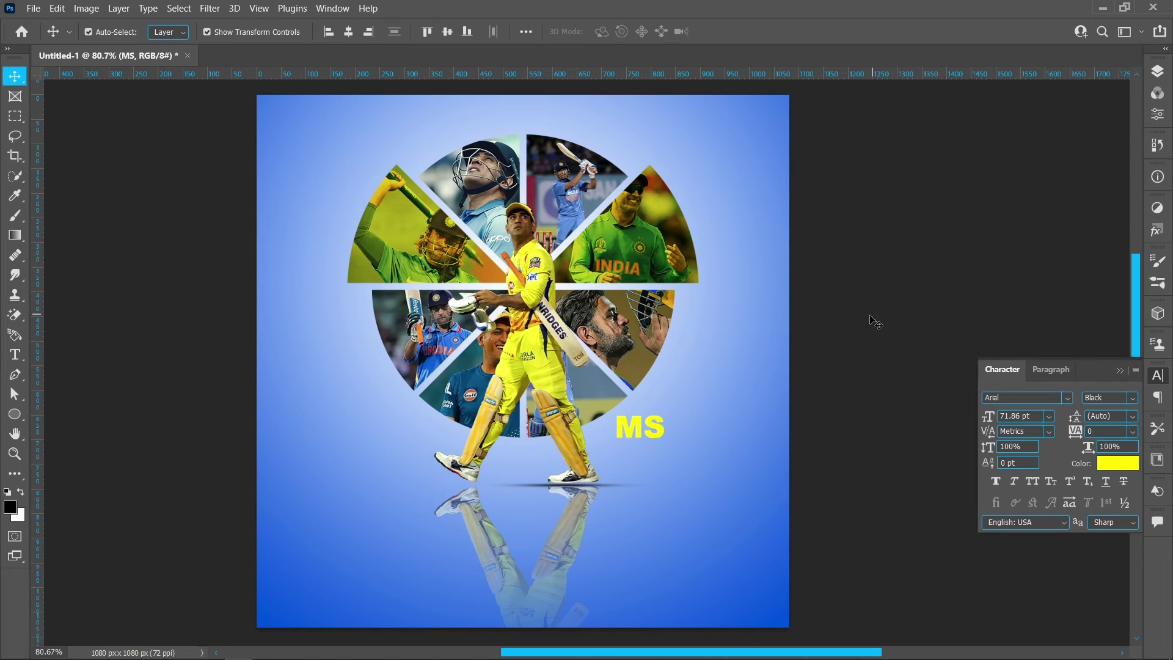
# Step: Duplicate the MS text directly below the original and change the copy to "DHONI"
pyautogui.moveTo(636, 425); pyautogui.dragTo(635, 457)
pyautogui.doubleClick(635, 456)
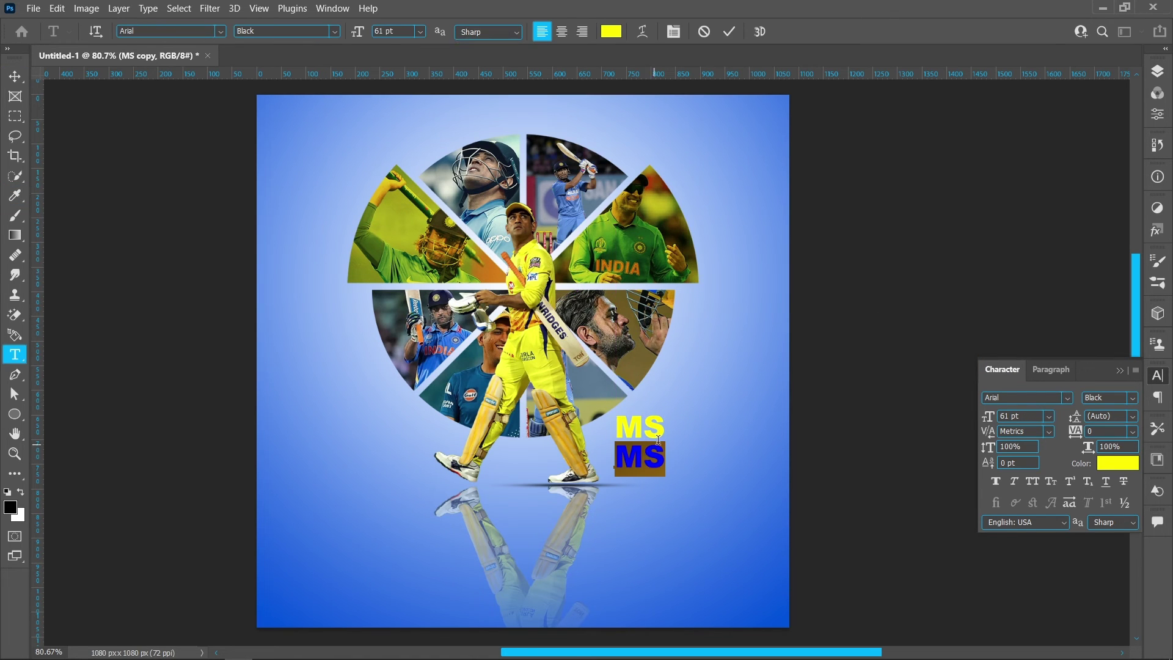
pyautogui.write('DHONI')
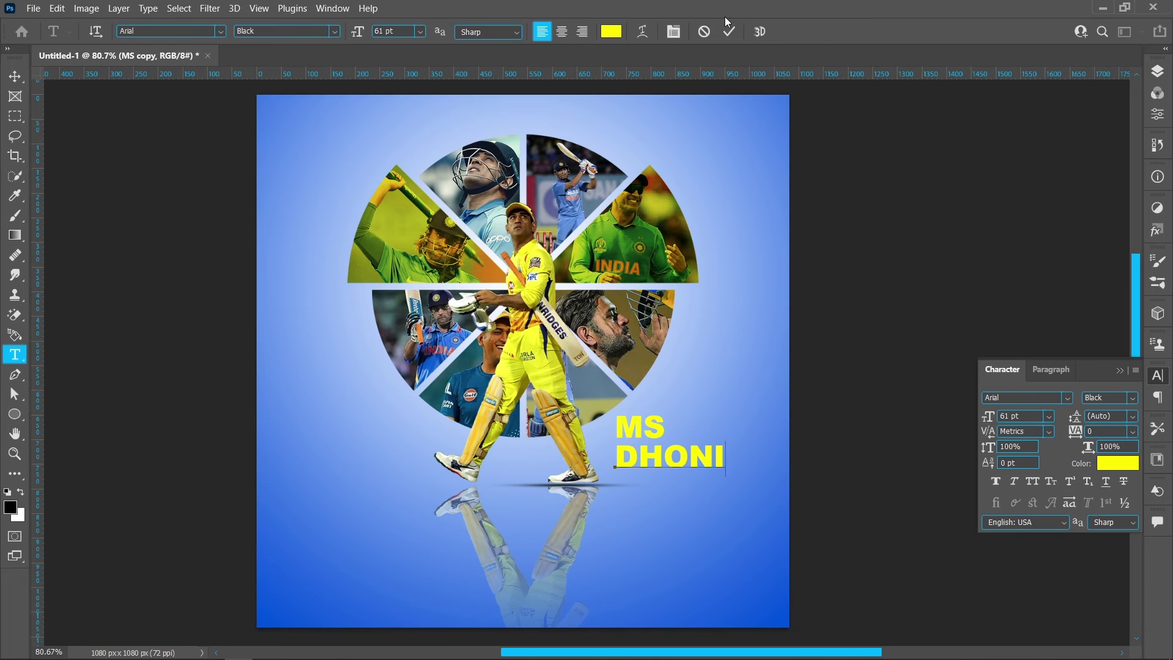
pyautogui.click(729, 31)
# Step: Colour the DHONI text white (#ffffff), nudge it up closer to MS and deselect it
pyautogui.click(1119, 463)
pyautogui.write('ffffff')
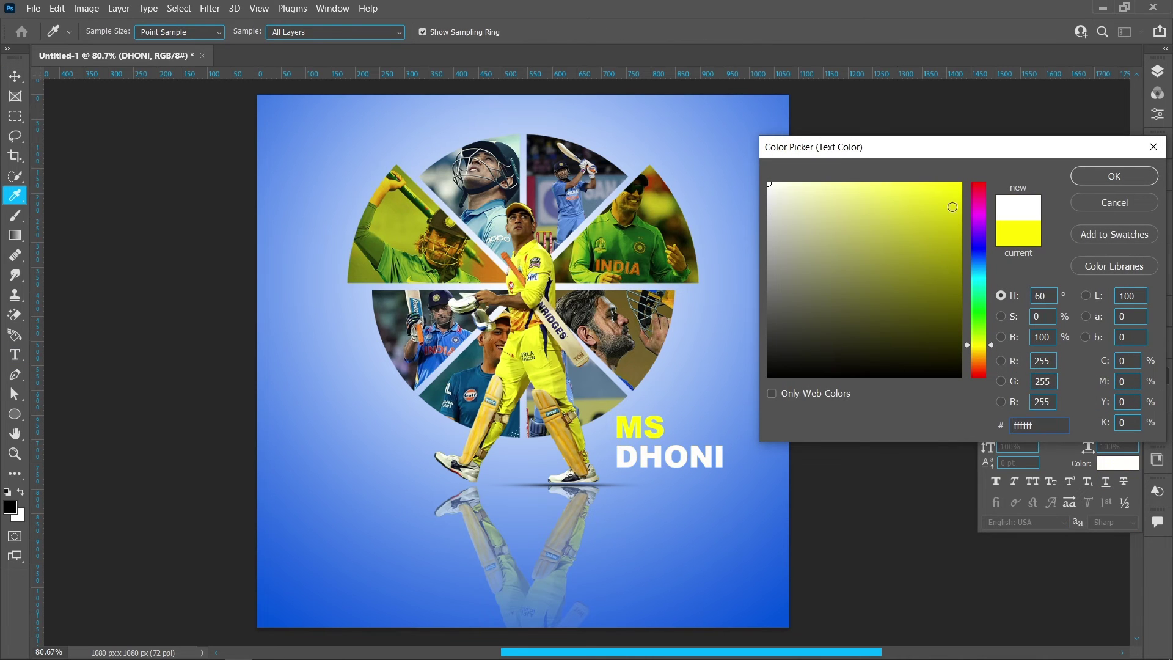
pyautogui.click(1104, 182)
pyautogui.click(735, 400)
pyautogui.moveTo(705, 456); pyautogui.dragTo(704, 452)
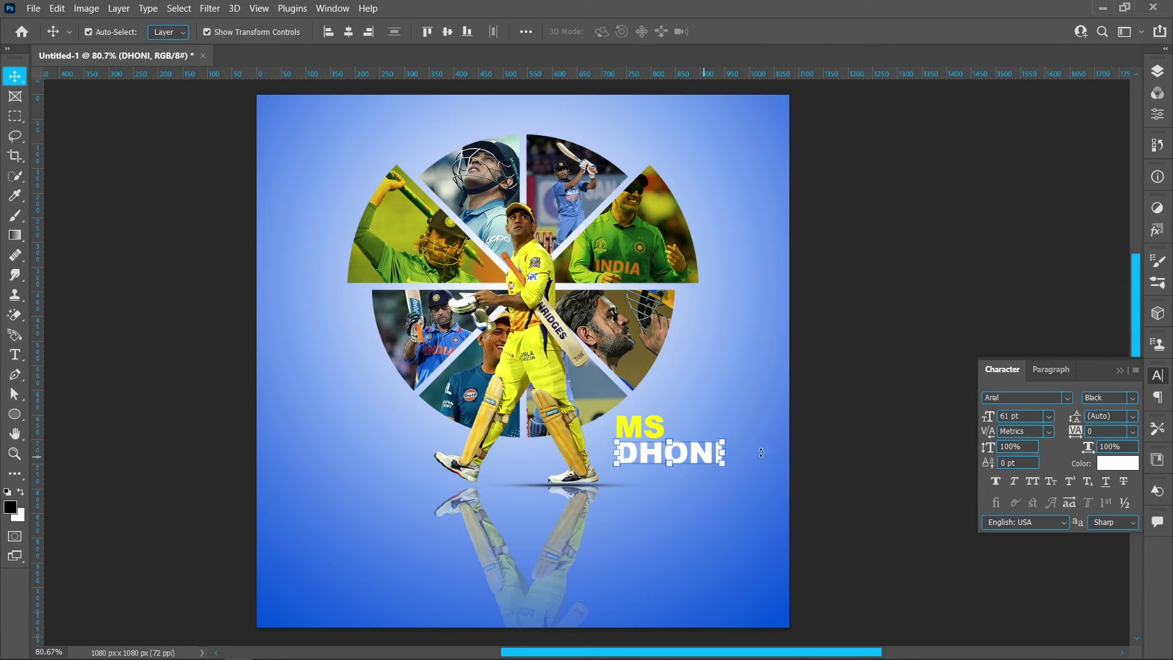
pyautogui.click(821, 439)
# Step: Add the white text "FINISHER" in Arial Regular below DHONI
pyautogui.press('t')
pyautogui.click(625, 504)
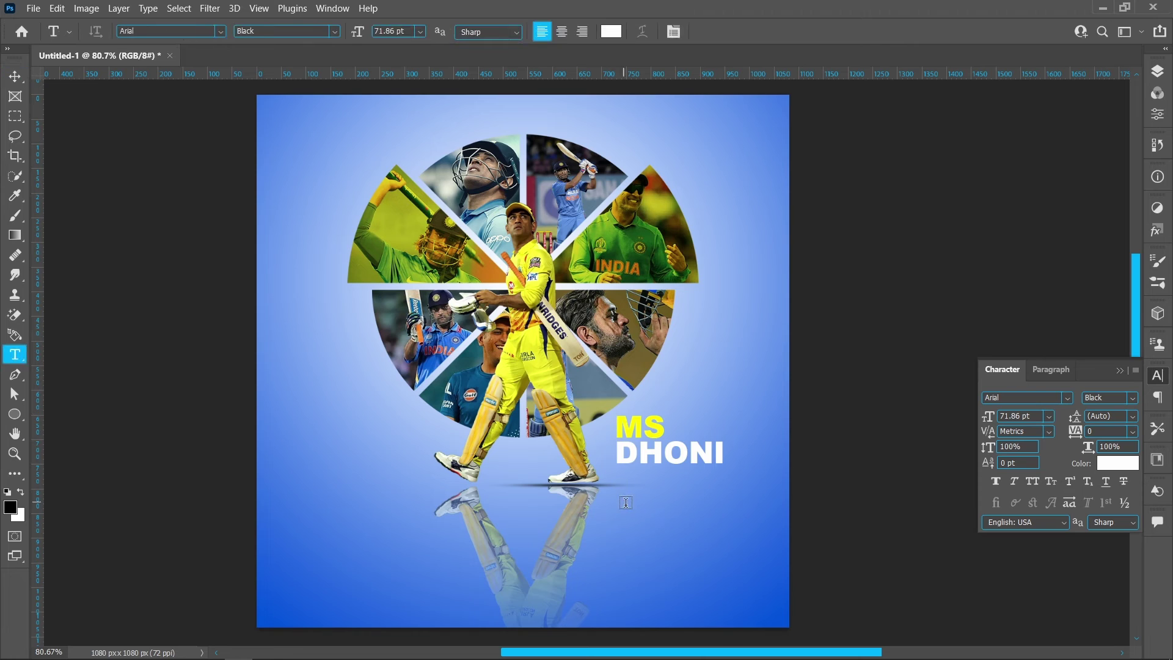
pyautogui.write('FINISHER')
pyautogui.hotkey('ctrl', 'a')
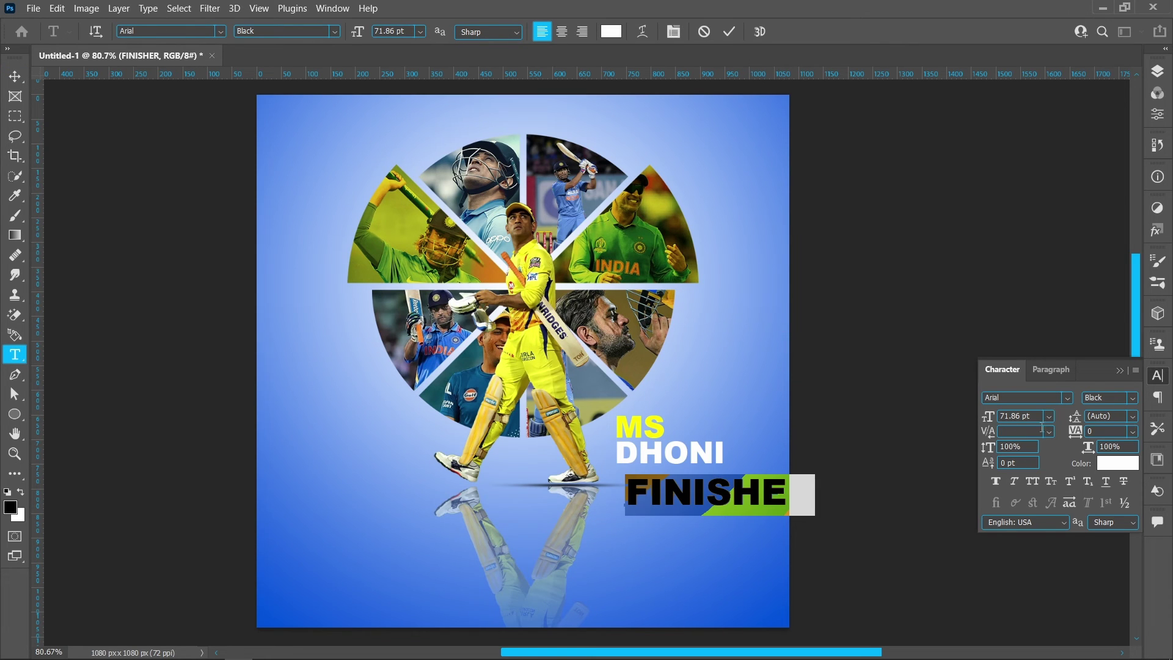
pyautogui.click(1132, 397)
pyautogui.click(1130, 414)
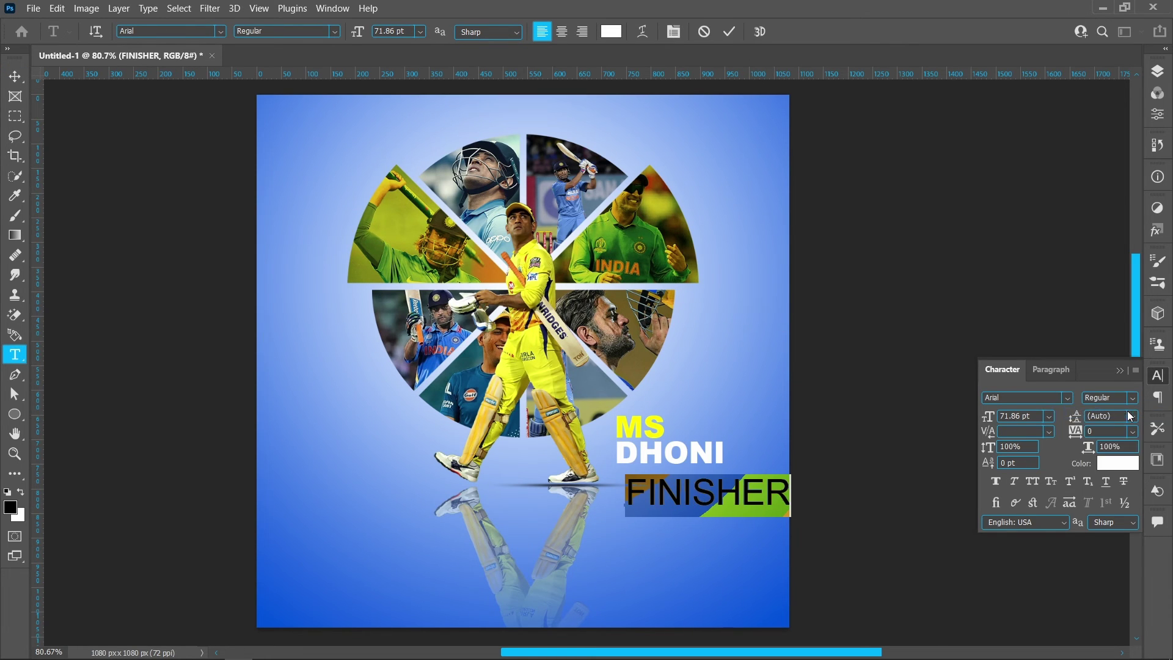
pyautogui.click(729, 31)
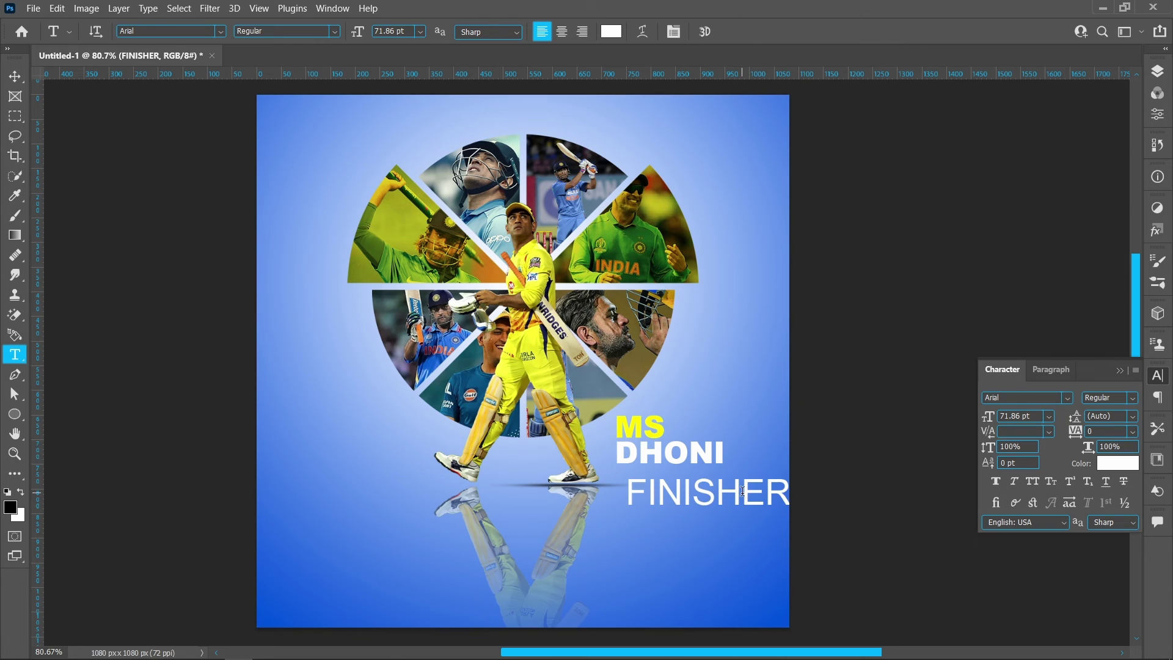
# Step: Scale the FINISHER text down to about 44%, giving a size of 31.78 pt
pyautogui.press('v')
pyautogui.hotkey('ctrl', 't')
pyautogui.moveTo(791, 496); pyautogui.dragTo(694, 498)
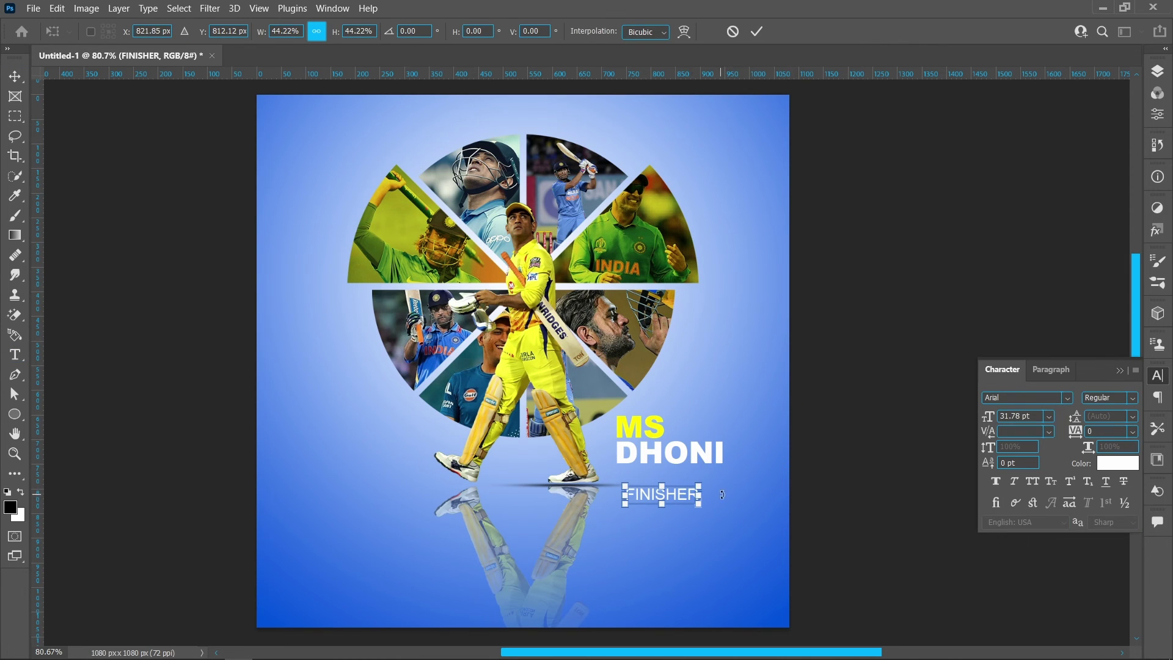
pyautogui.press('Return')
# Step: Set the FINISHER text's tracking to 340 and move it directly beneath DHONI
pyautogui.doubleClick(672, 496)
pyautogui.moveTo(1075, 431); pyautogui.dragTo(1082, 451)
pyautogui.hotkey('ctrl', 'Return')
pyautogui.press('v')
pyautogui.moveTo(695, 493); pyautogui.dragTo(686, 475)
pyautogui.click(814, 464)
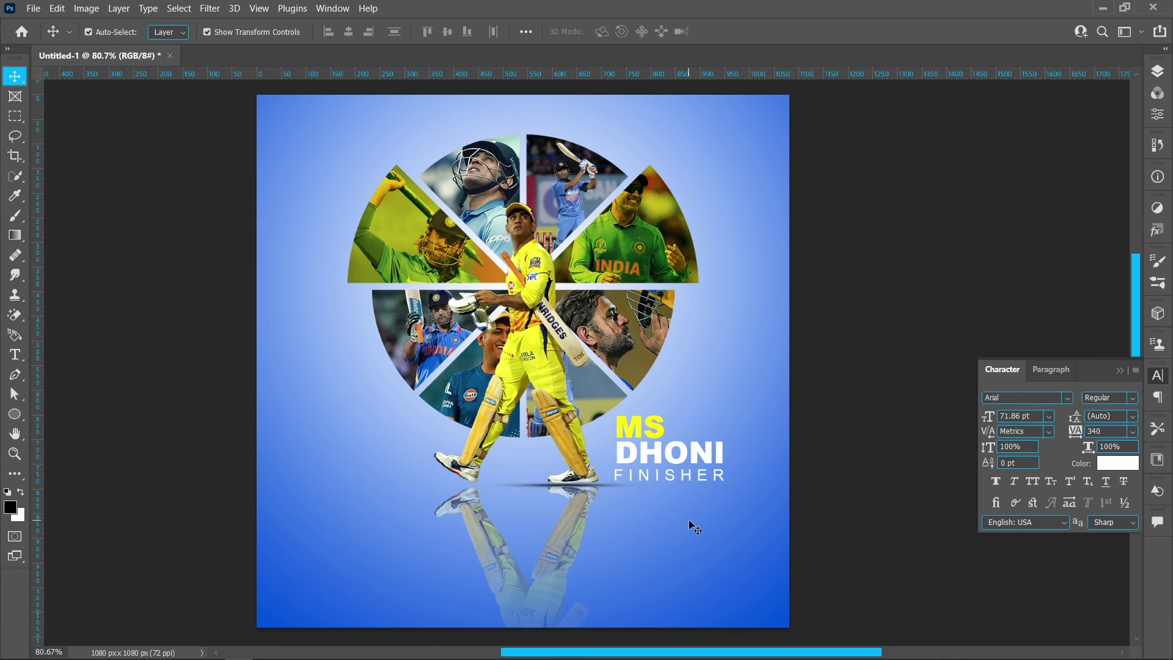
# Step: Place a vertical guide at the DHONI text's left edge, align FINISHER to it and set its tracking to 300
pyautogui.moveTo(38, 399); pyautogui.dragTo(616, 477)
pyautogui.click(707, 480)
pyautogui.doubleClick(707, 476)
pyautogui.scroll(-2, 1101, 436)
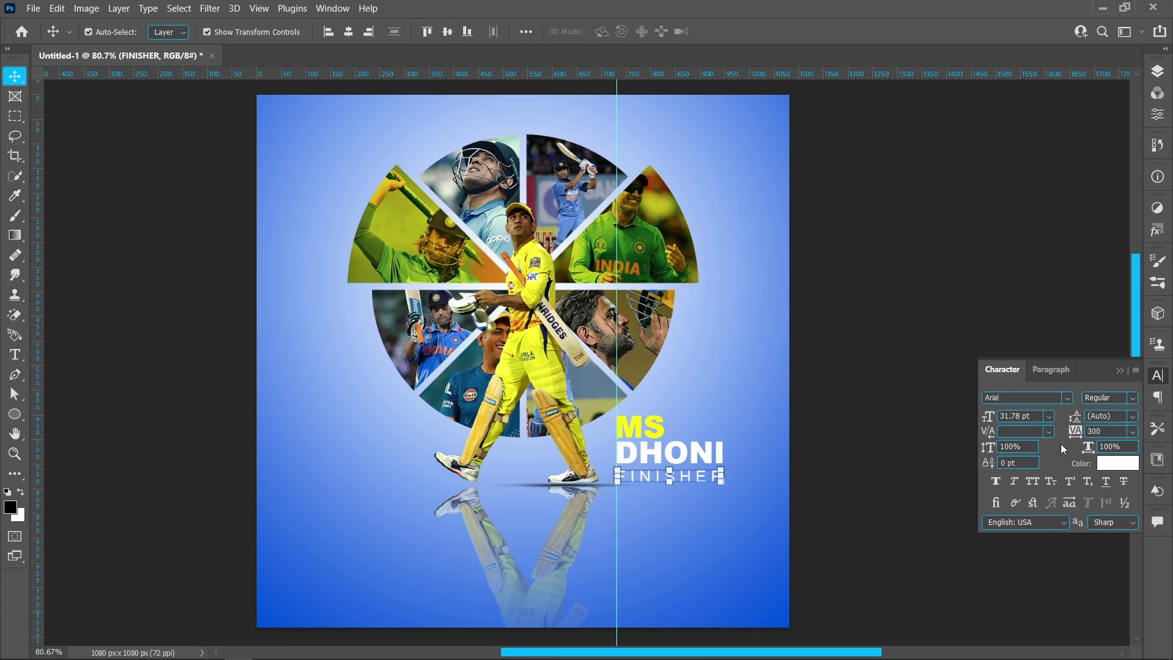
# Step: Colour the FINISHER text yellow (#fff301) and remove the vertical guide
pyautogui.click(1113, 464)
pyautogui.click(543, 366)
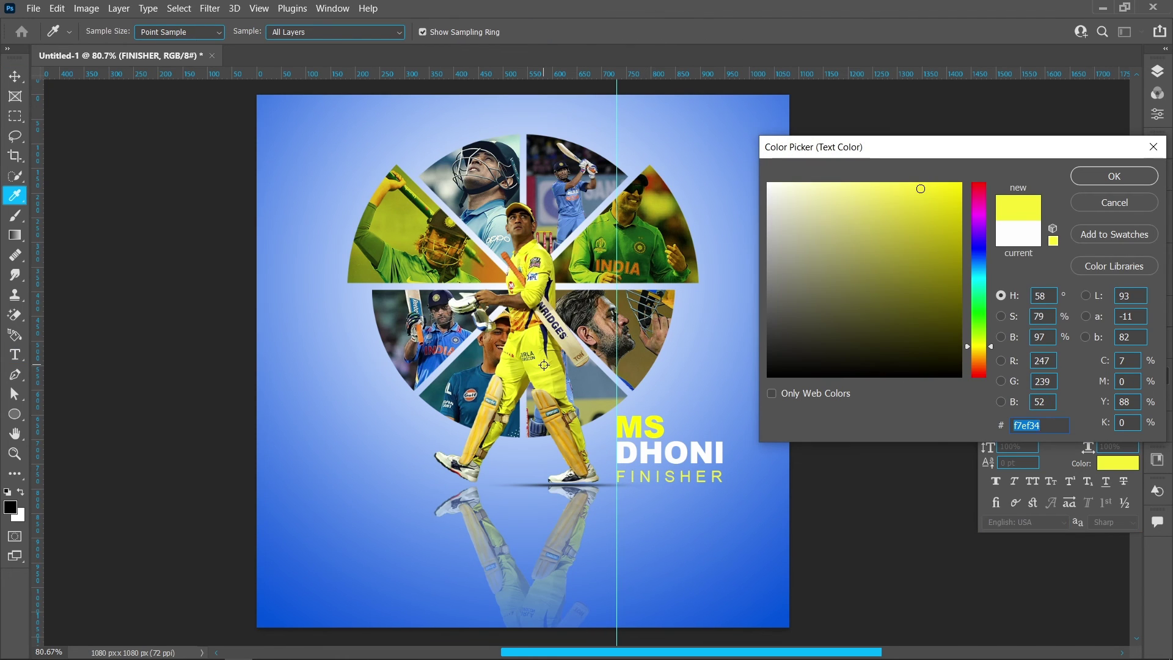
pyautogui.moveTo(558, 388); pyautogui.dragTo(559, 375)
pyautogui.moveTo(914, 224); pyautogui.dragTo(960, 182)
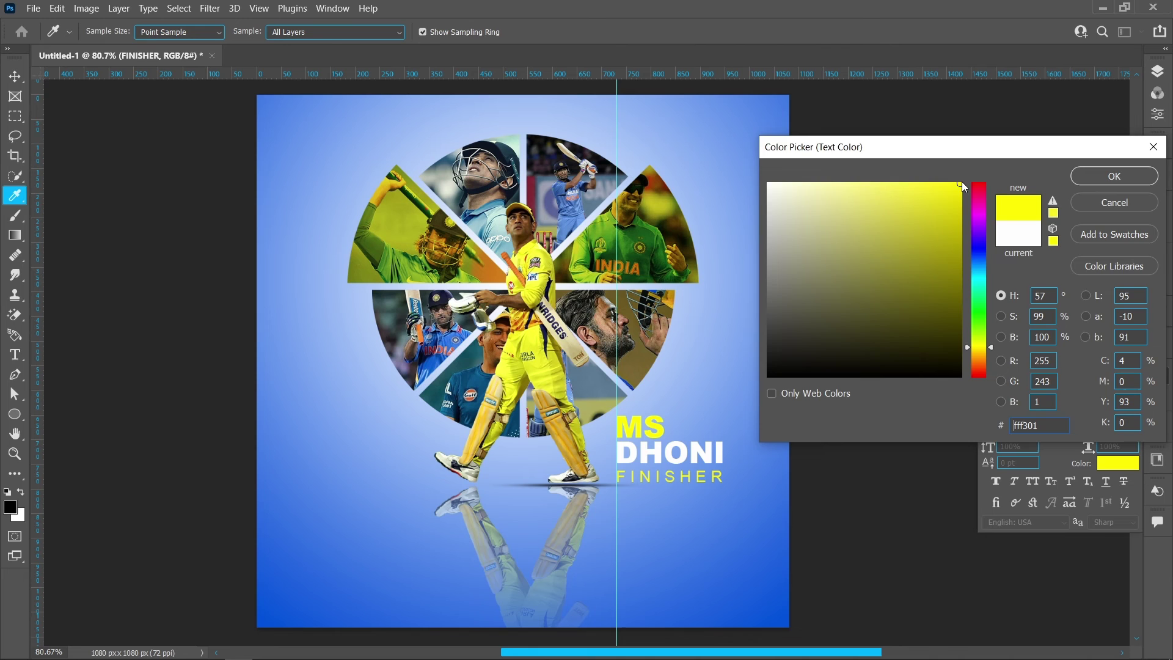
pyautogui.click(1114, 175)
pyautogui.click(859, 375)
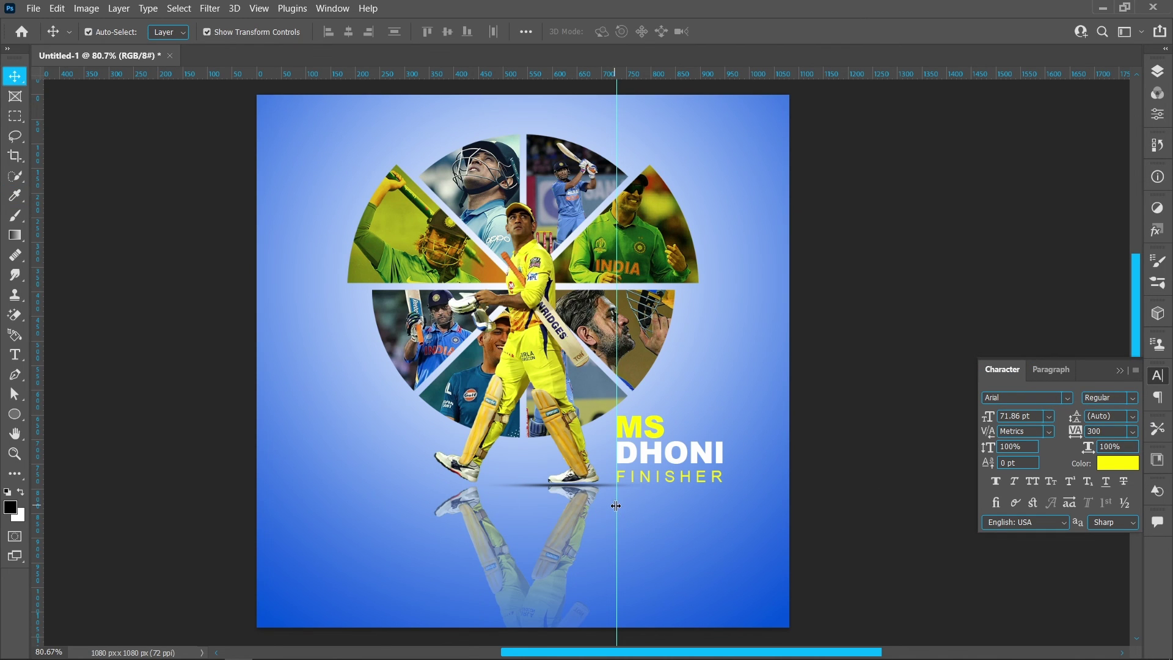
pyautogui.moveTo(615, 505); pyautogui.dragTo(37, 464)
# Step: Open the MAHI signature image from Pictures and bring its signature layer into the poster above the text layers
pyautogui.press('F7')
pyautogui.click(33, 8)
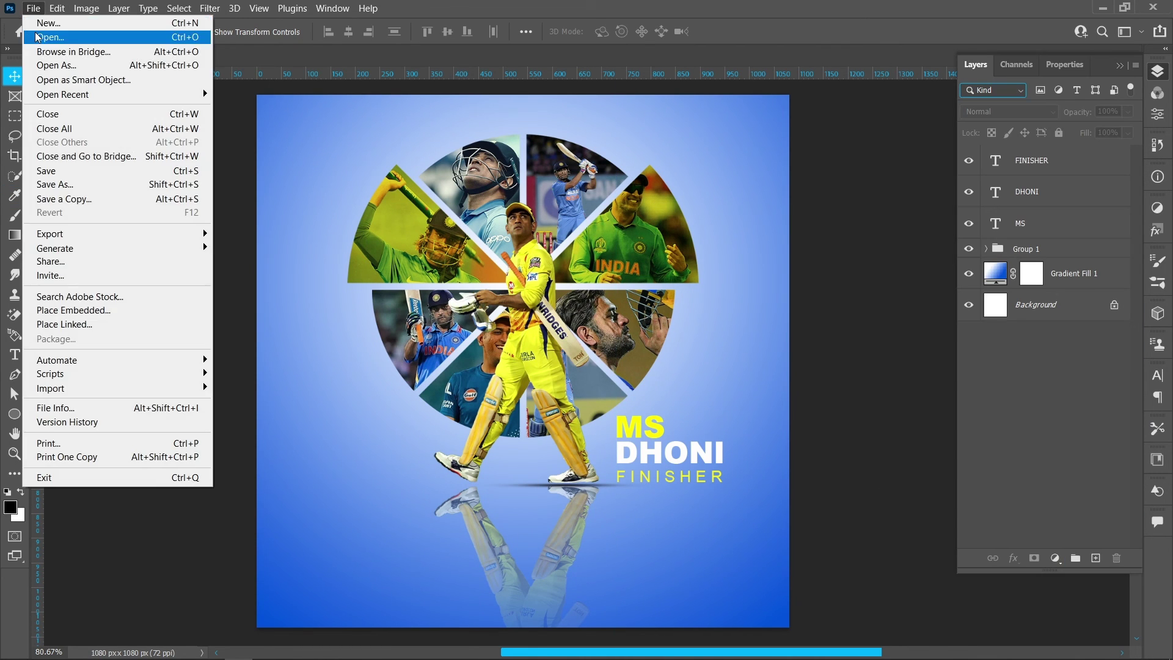
pyautogui.click(36, 37)
pyautogui.click(719, 126)
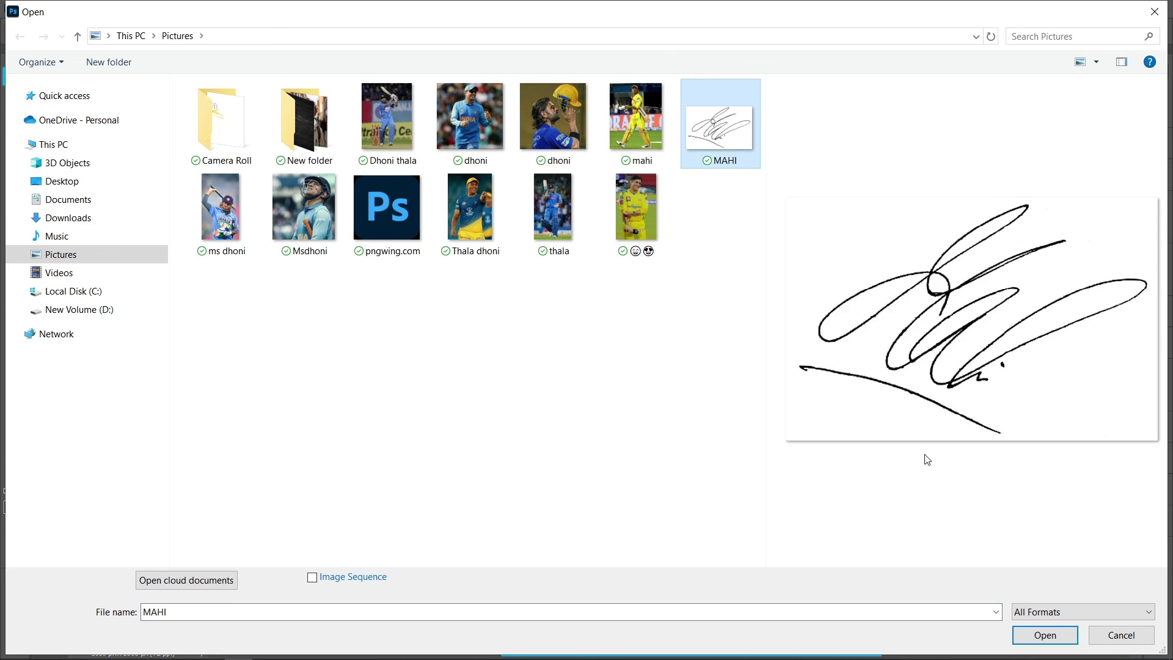
pyautogui.click(1027, 635)
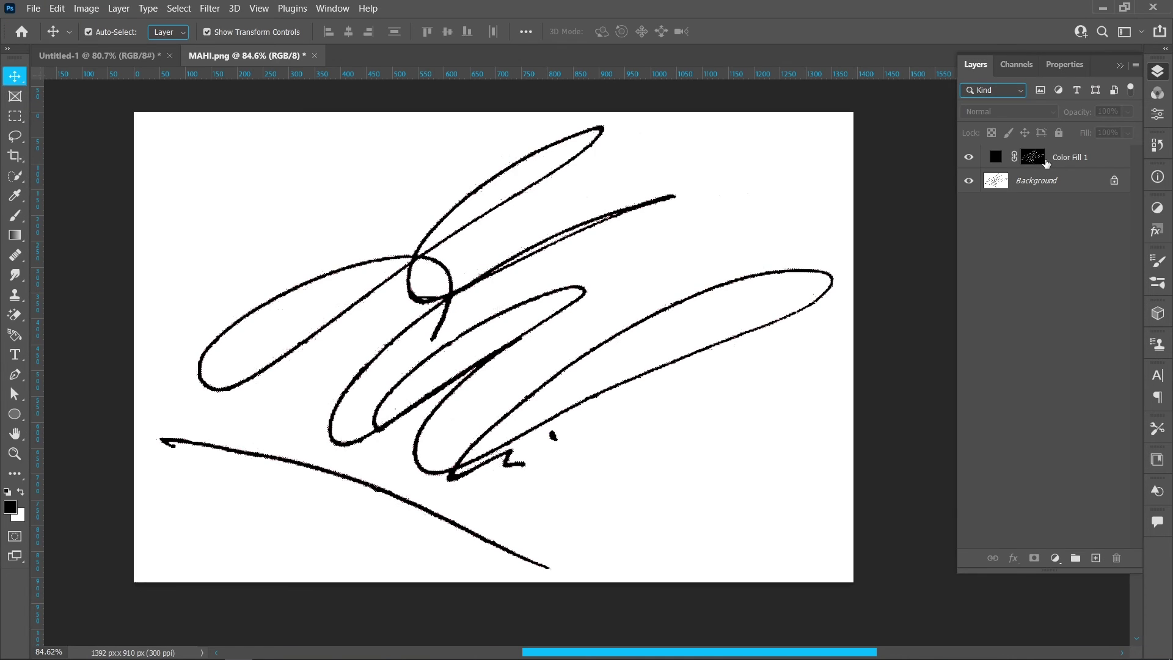
pyautogui.moveTo(1061, 160); pyautogui.dragTo(548, 368)
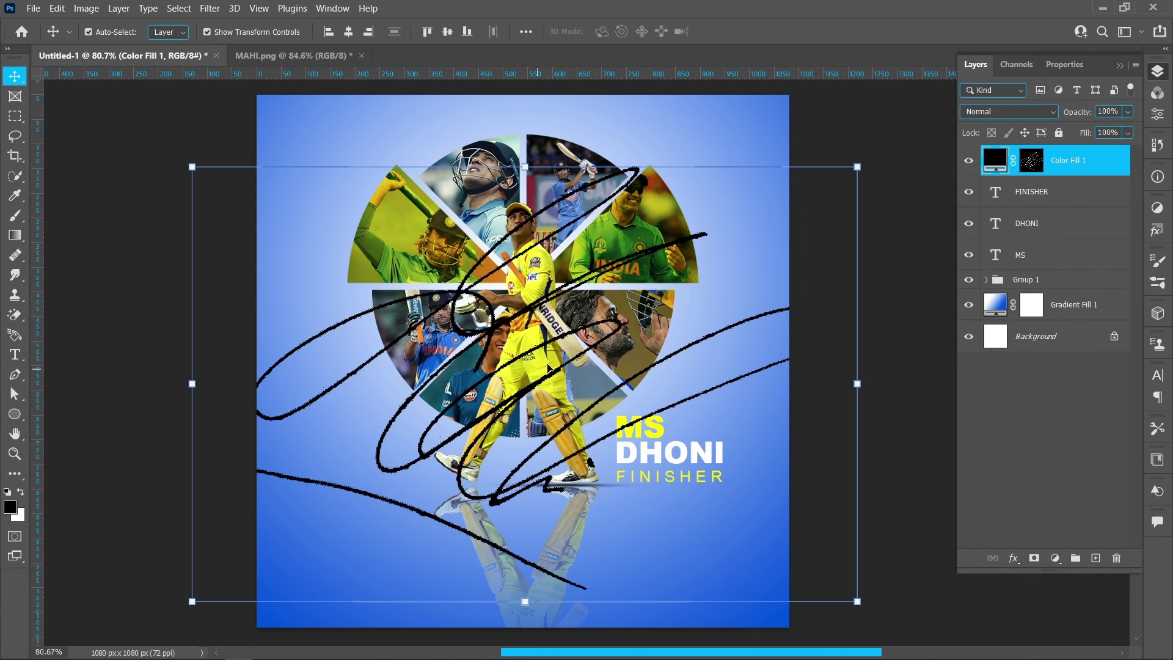
# Step: Shrink the signature, place it in the empty area left of the player's legs, apply the transform and deselect
pyautogui.moveTo(857, 167); pyautogui.dragTo(353, 493)
pyautogui.moveTo(281, 559); pyautogui.dragTo(378, 482)
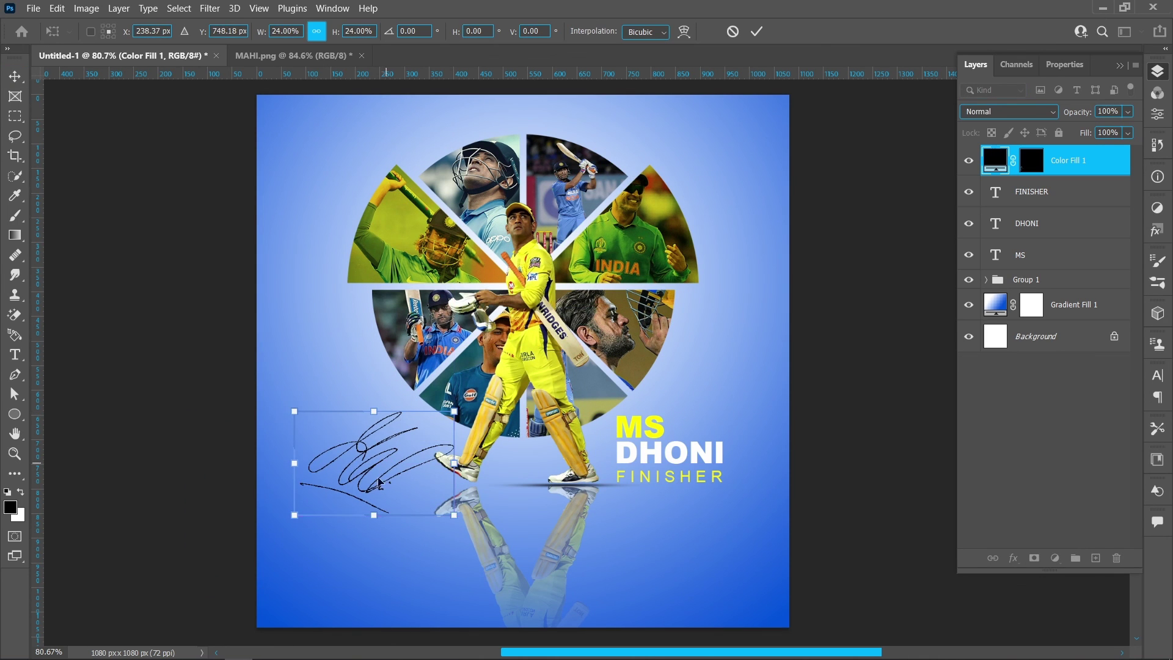
pyautogui.moveTo(295, 516); pyautogui.dragTo(325, 495)
pyautogui.moveTo(472, 505); pyautogui.dragTo(485, 475)
pyautogui.moveTo(388, 466); pyautogui.dragTo(365, 448)
pyautogui.moveTo(323, 500); pyautogui.dragTo(338, 482)
pyautogui.moveTo(381, 447); pyautogui.dragTo(371, 449)
pyautogui.click(756, 32)
pyautogui.click(797, 233)
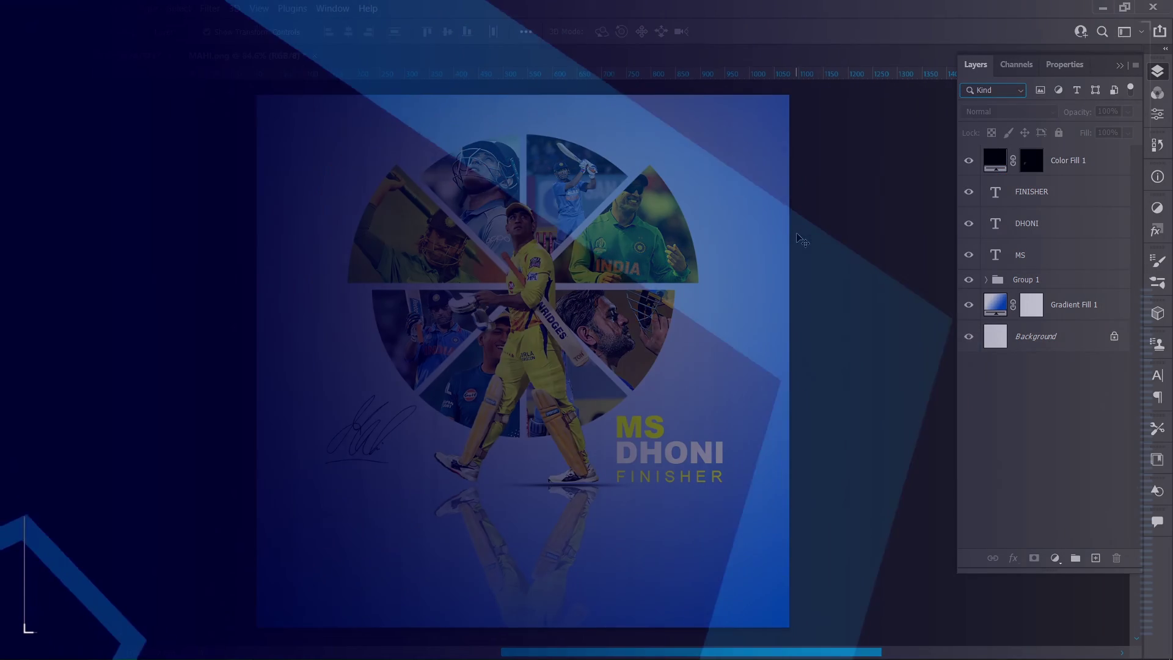